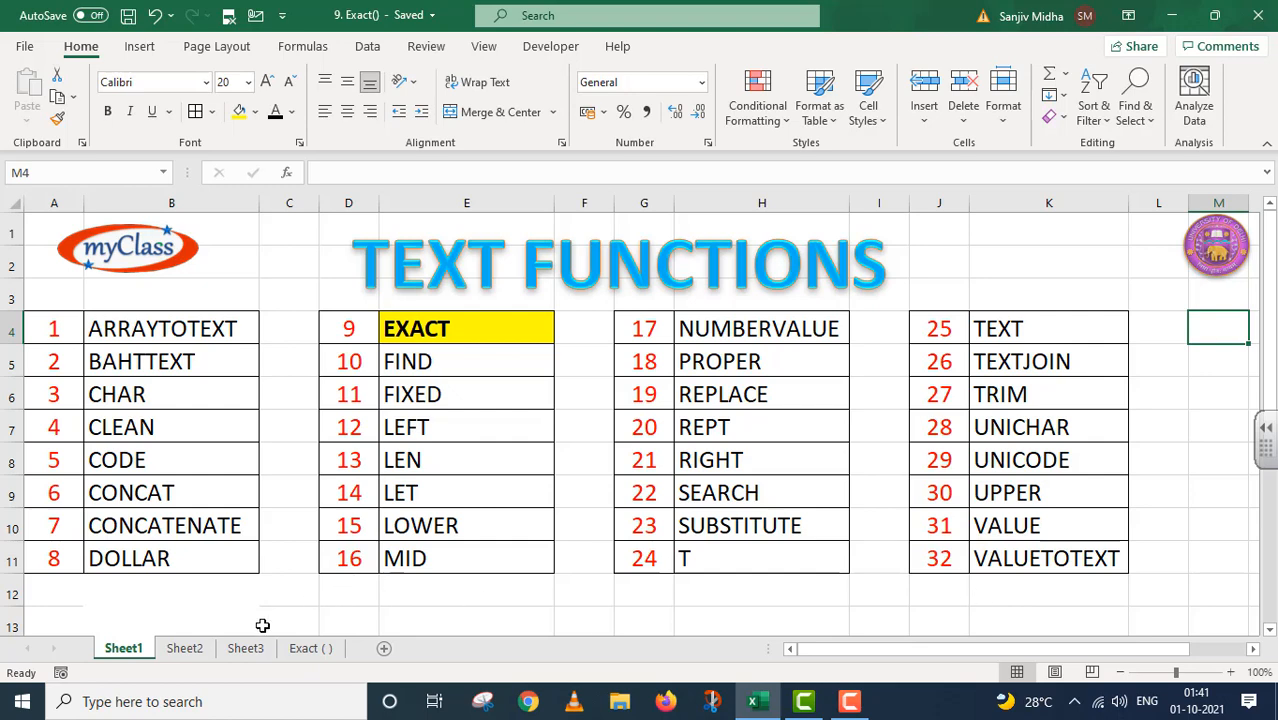
- On the Exact ( ) sheet, apply the black font colour to the three Important Points cells I5:I7
{"action": "left_click", "coordinate": [196, 647]}
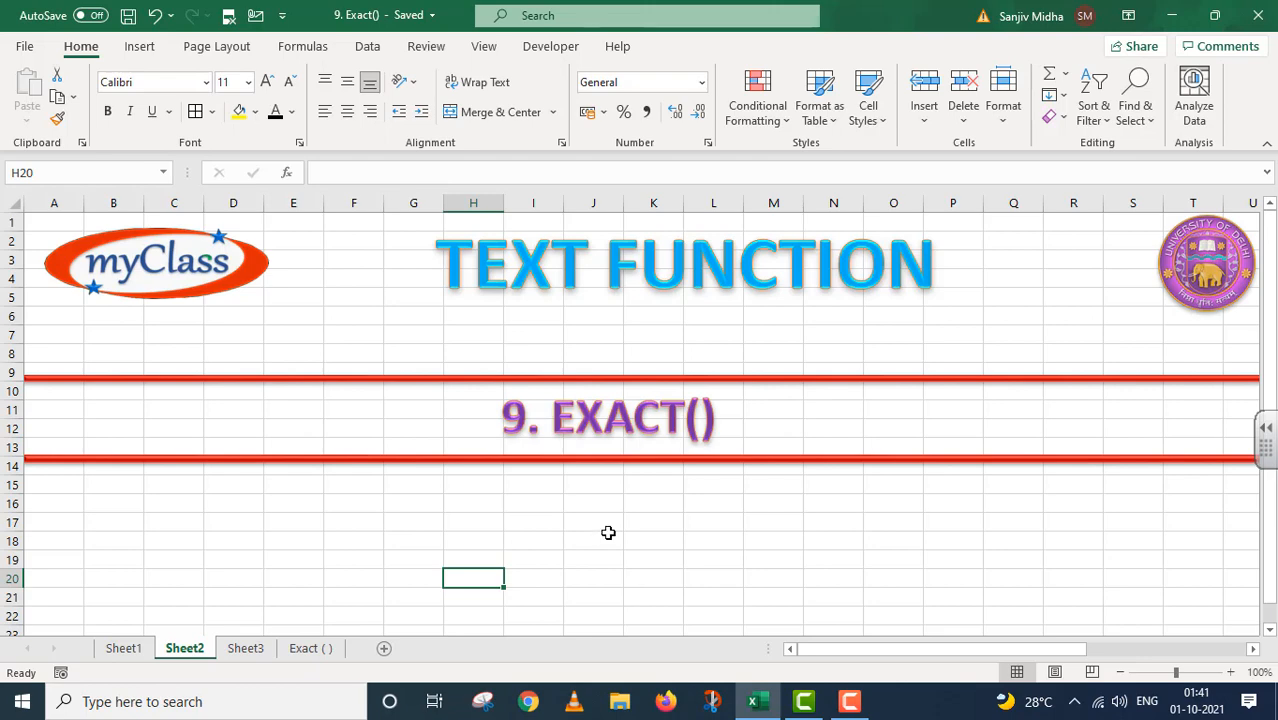
{"action": "left_click", "coordinate": [312, 648]}
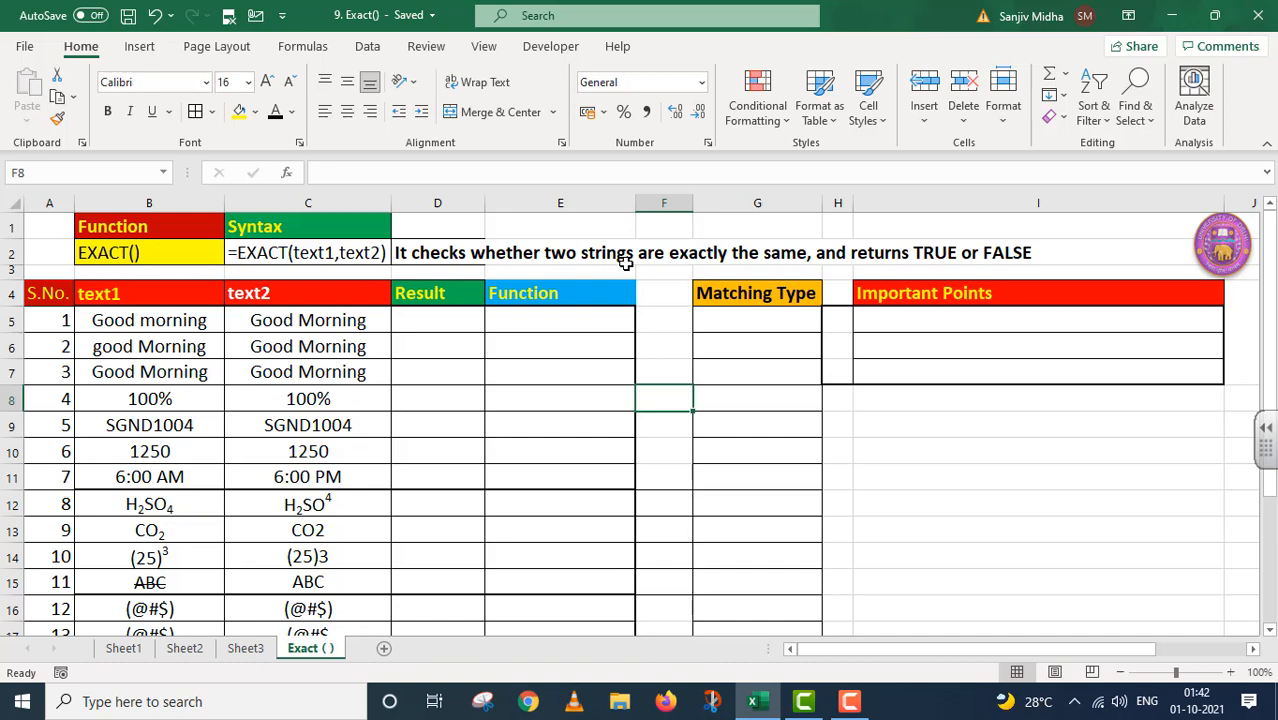
{"action": "left_click_drag", "start_coordinate": [866, 320], "coordinate": [869, 366]}
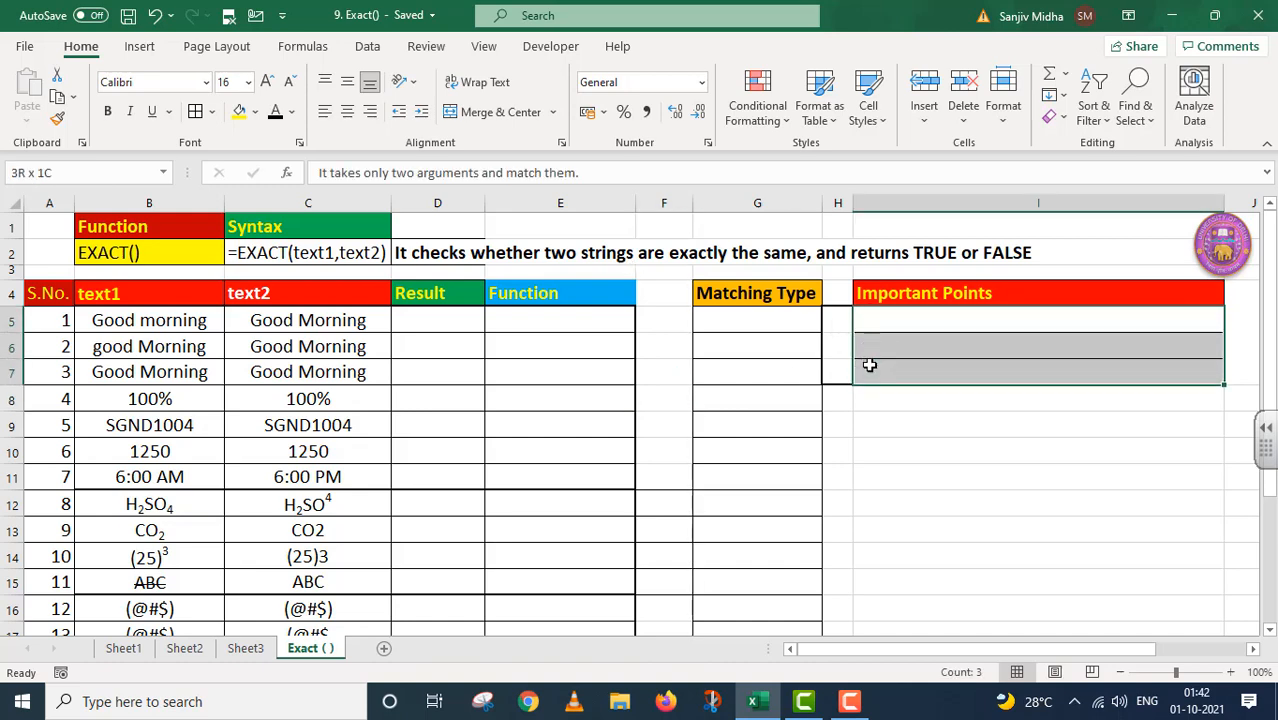
{"action": "left_click", "coordinate": [275, 112]}
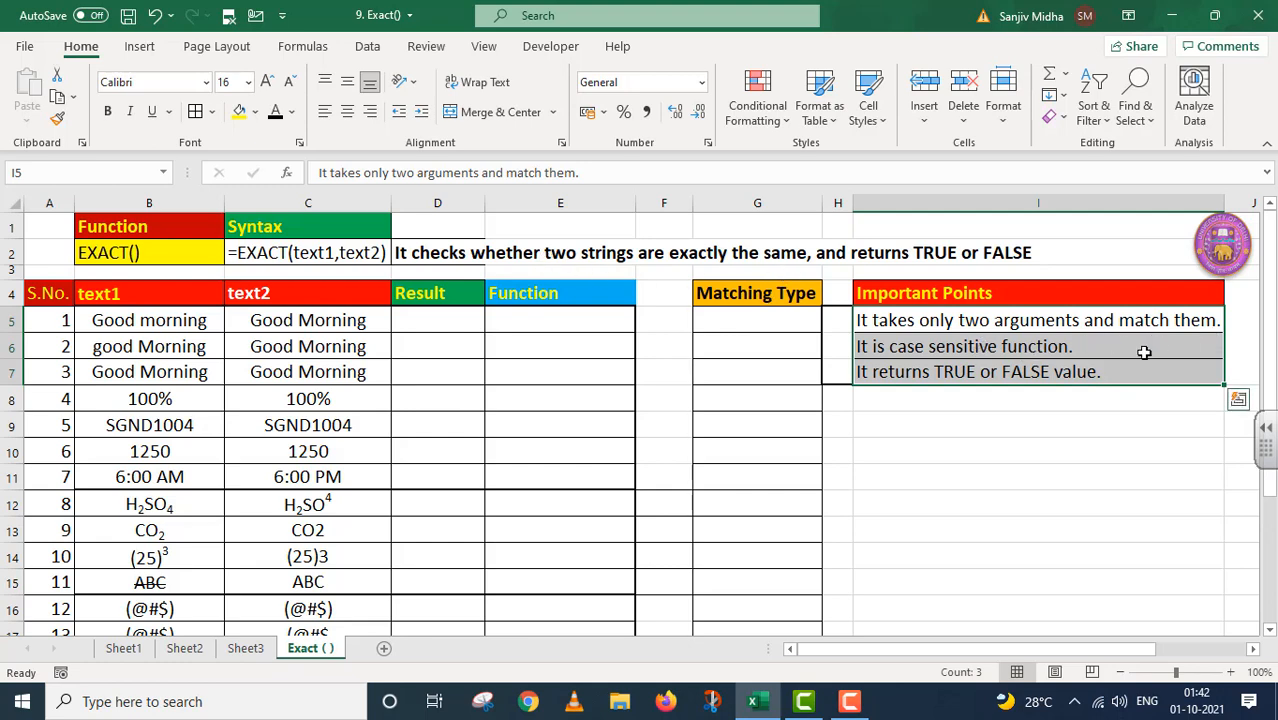
{"action": "left_click", "coordinate": [900, 450]}
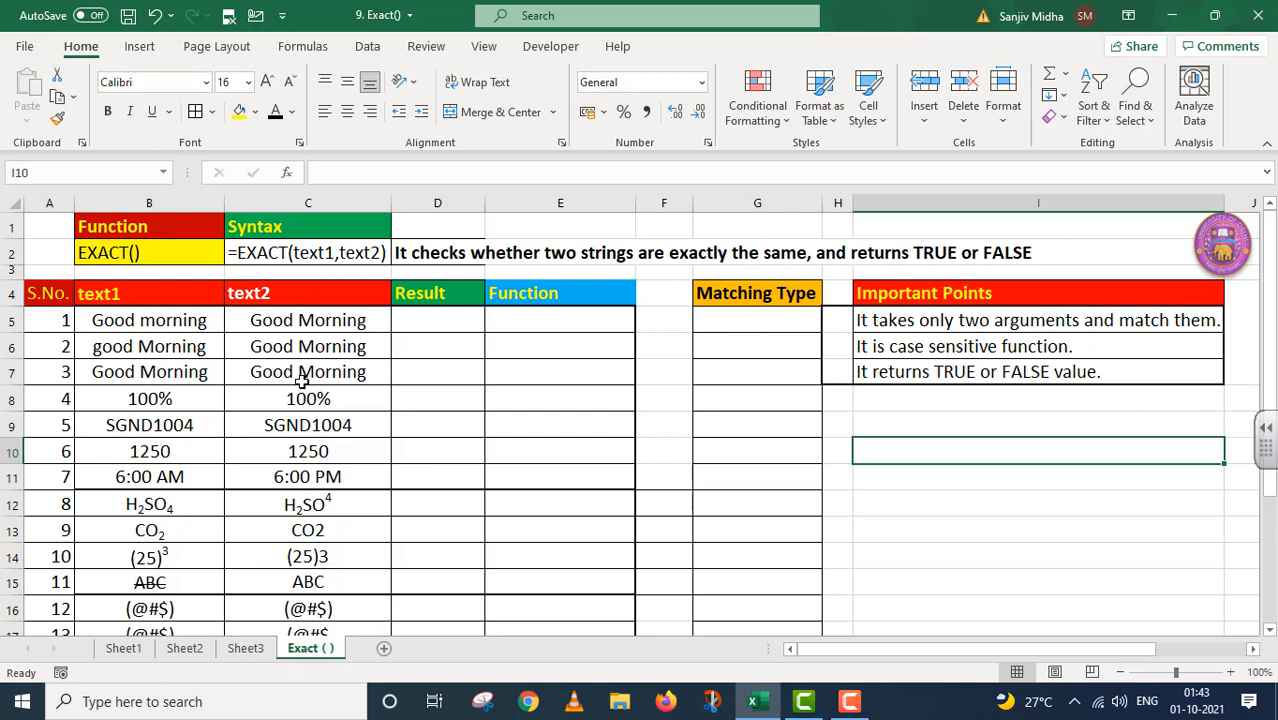
- Enter the formula =EXACT(B5,C5) in Result cell D5 to compare the first pair of texts
{"action": "double_click", "coordinate": [409, 318]}
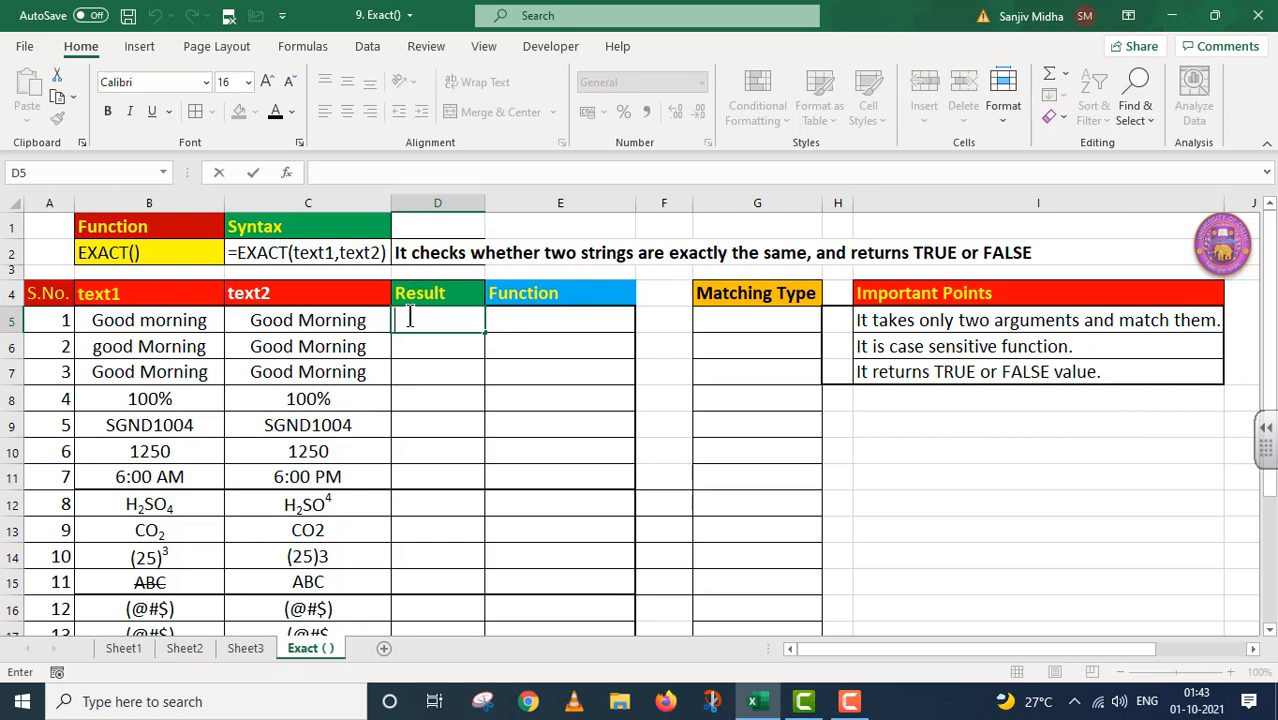
{"action": "type", "text": "=EXACT"}
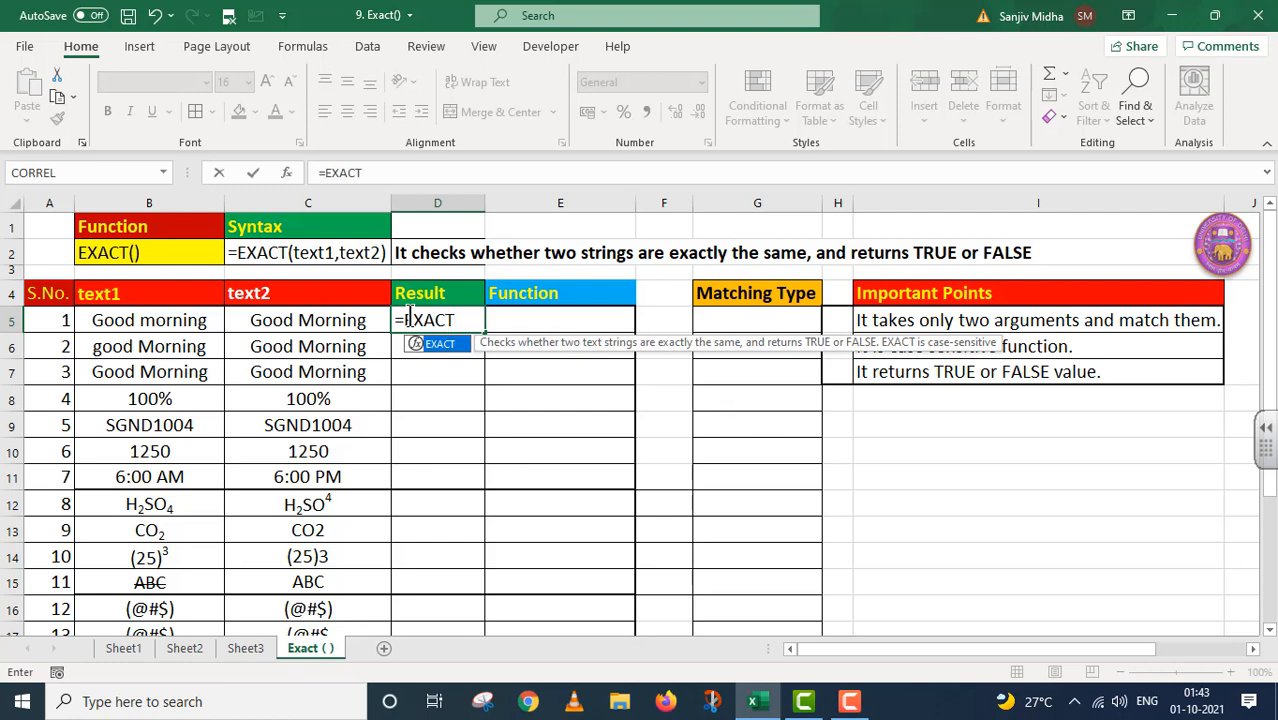
{"action": "type", "text": "("}
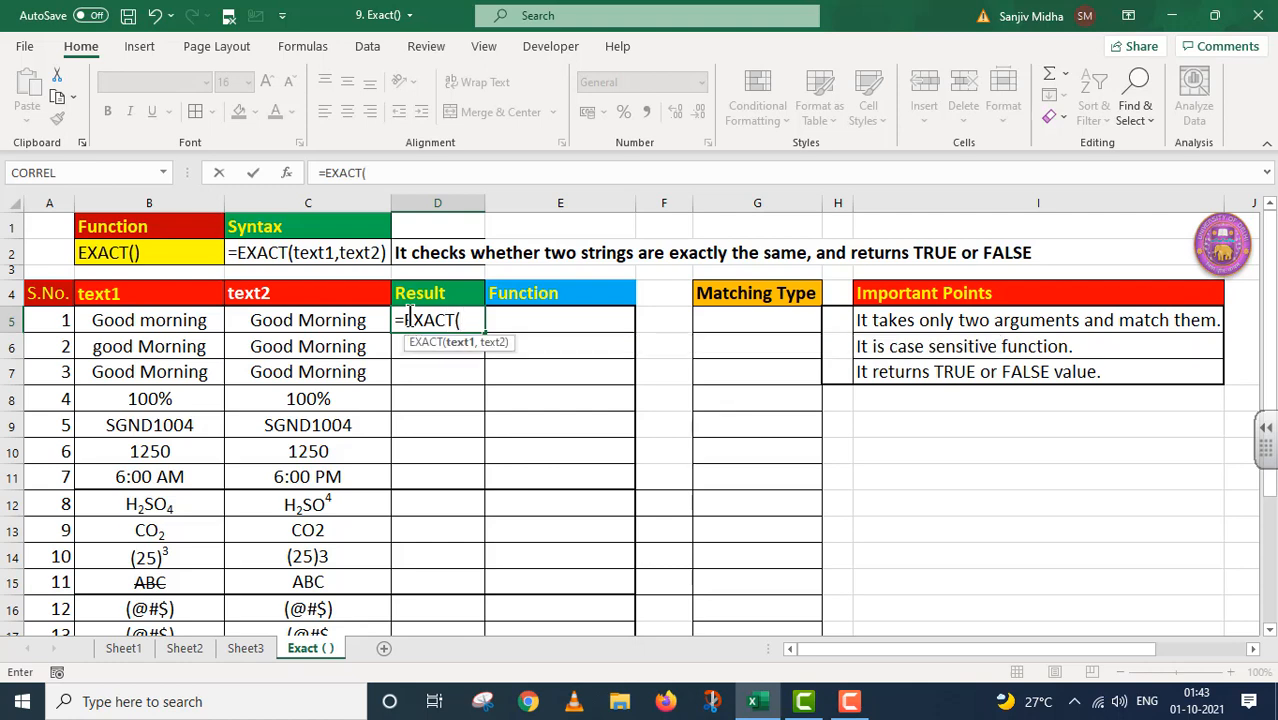
{"action": "left_click", "coordinate": [160, 320]}
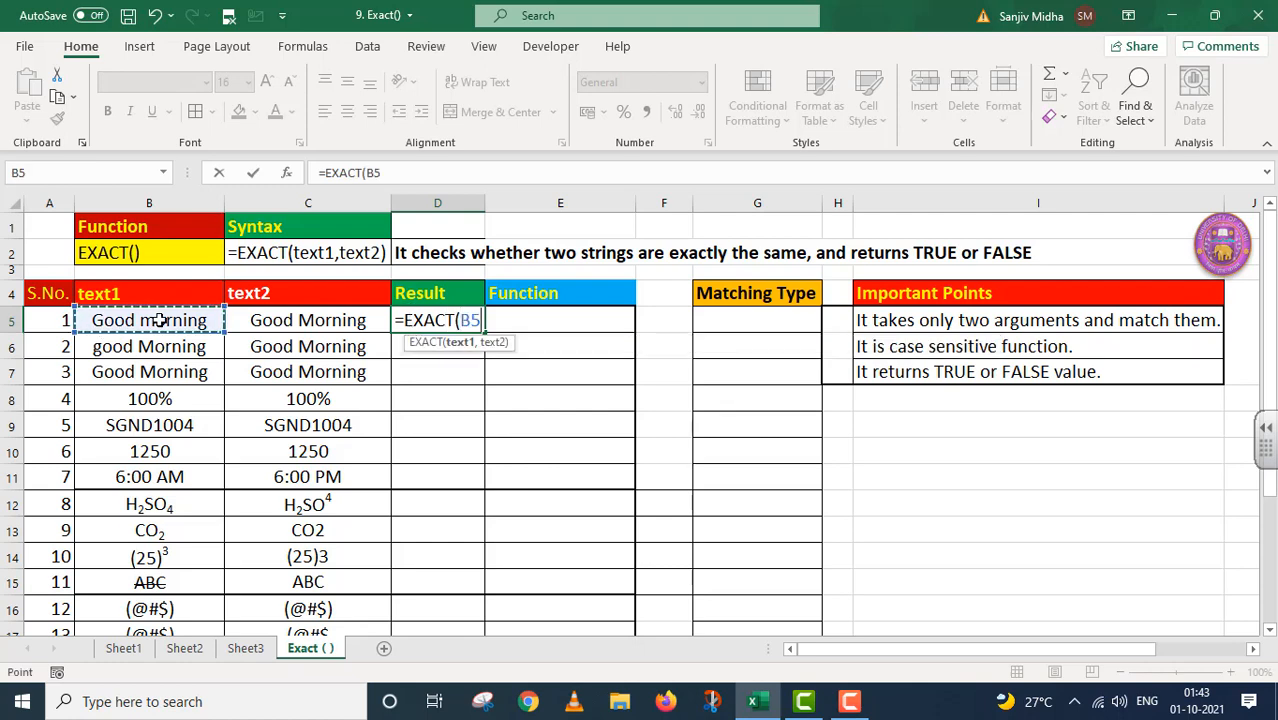
{"action": "type", "text": ","}
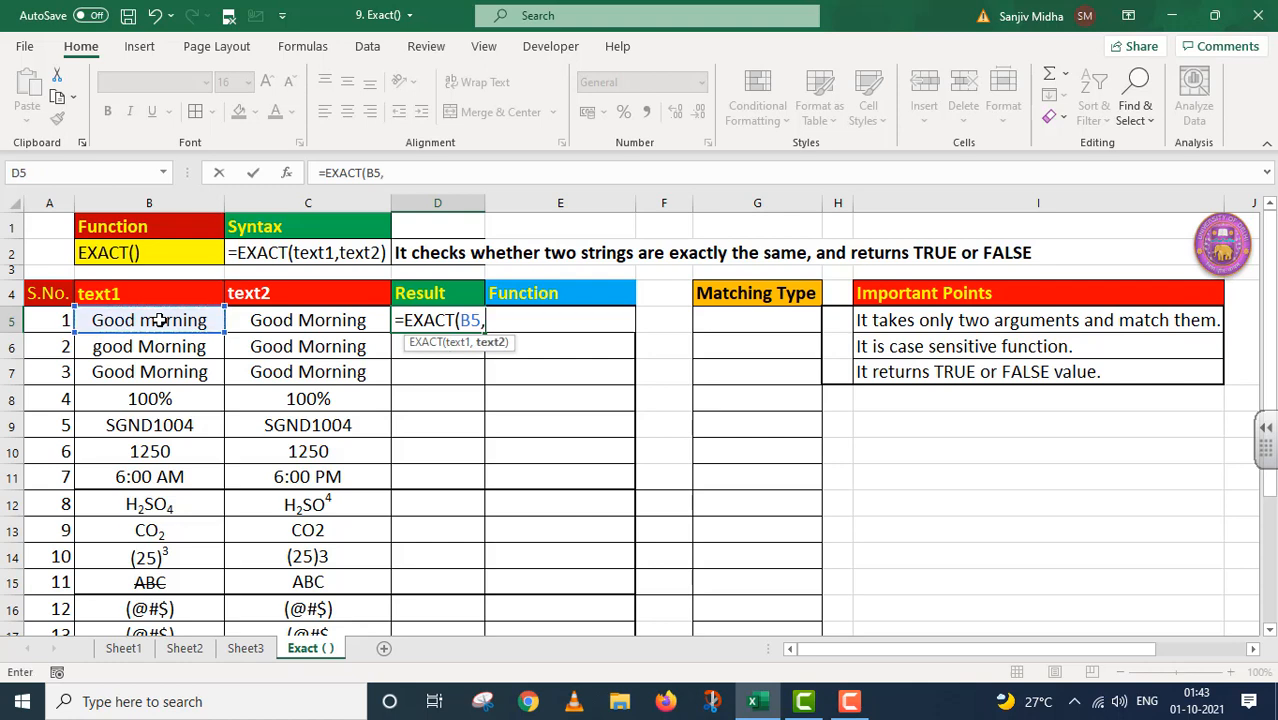
{"action": "left_click", "coordinate": [283, 316]}
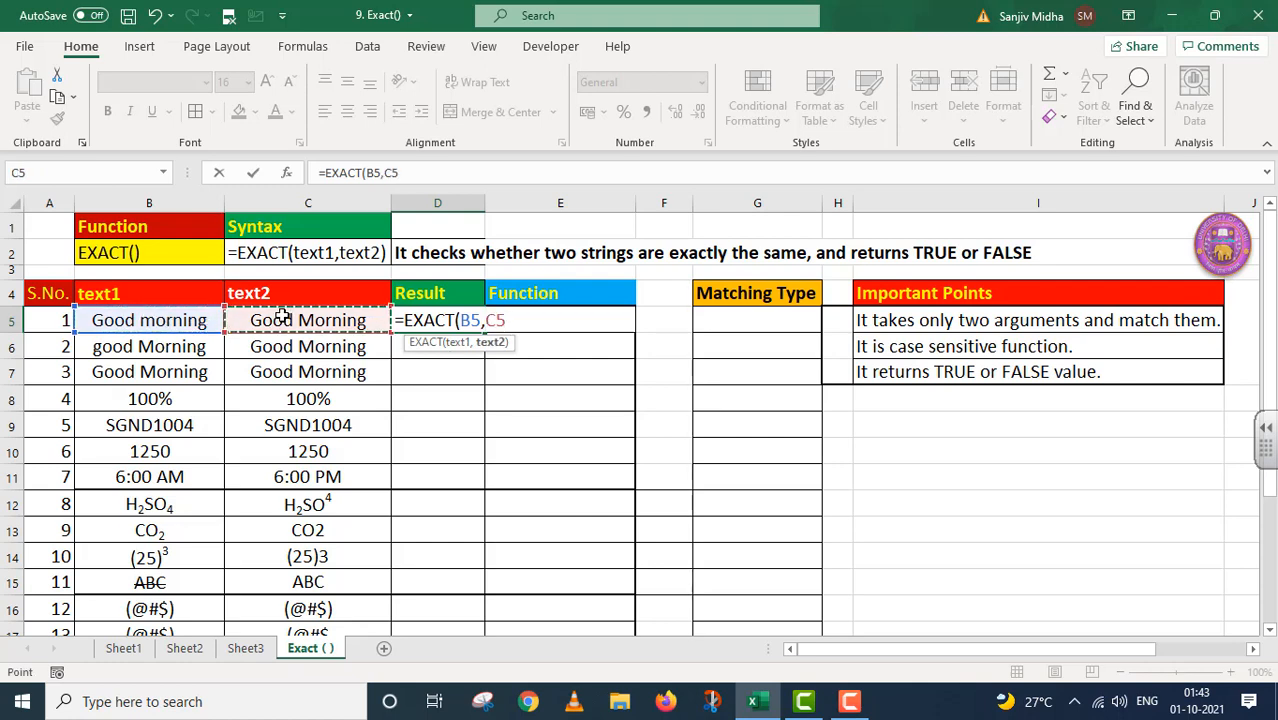
{"action": "type", "text": ")"}
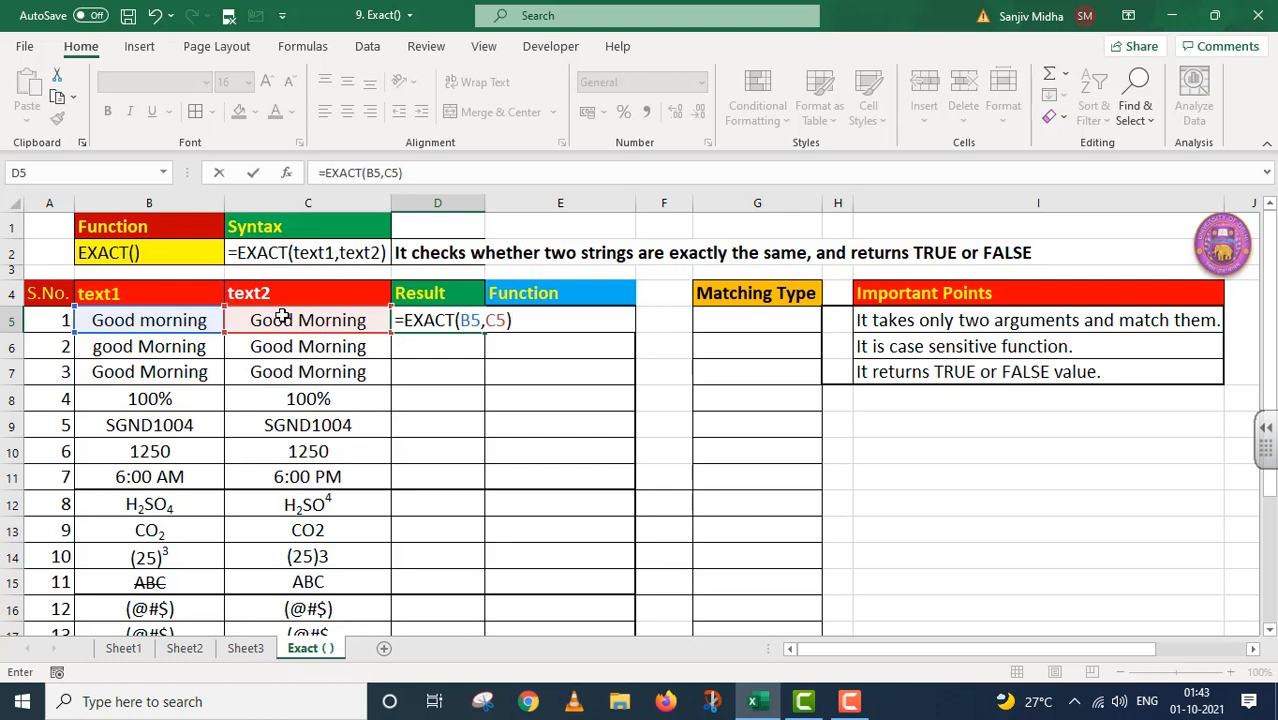
{"action": "key", "text": "Return"}
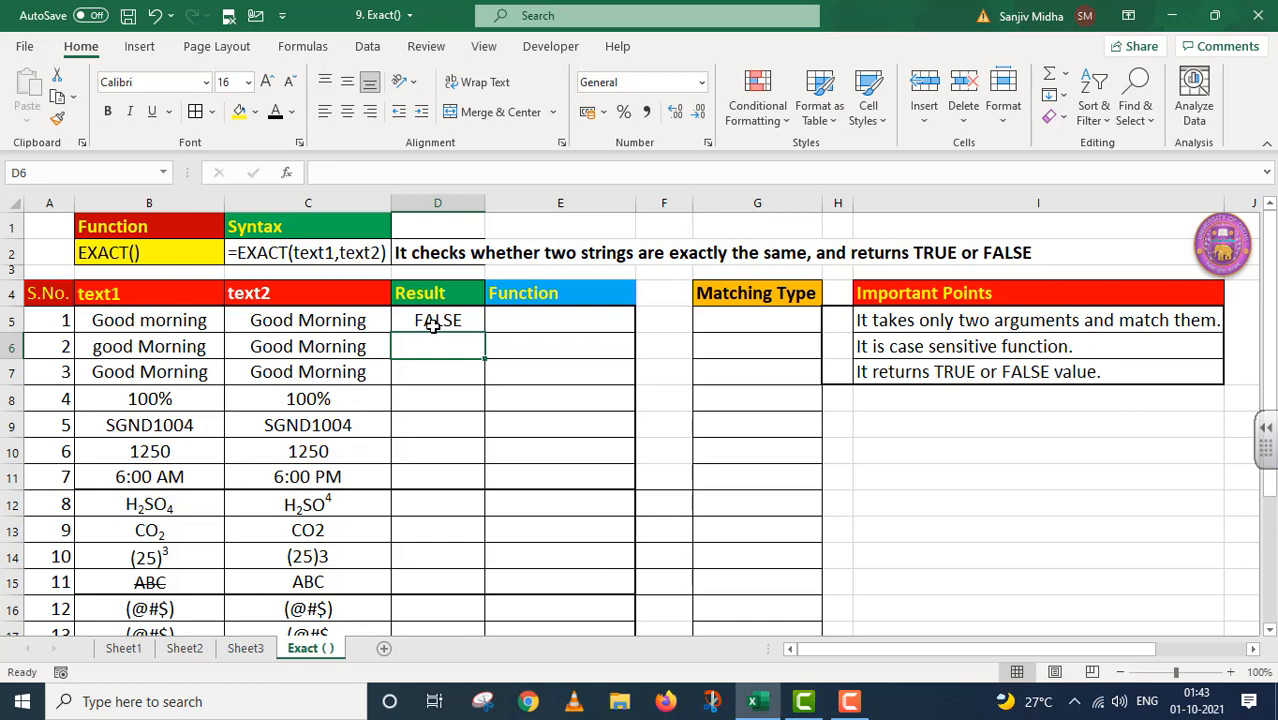
- Copy the D5 formula into E5 as literal text with a leading apostrophe, and enter Text as the matching type in G5
{"action": "left_click", "coordinate": [496, 320]}
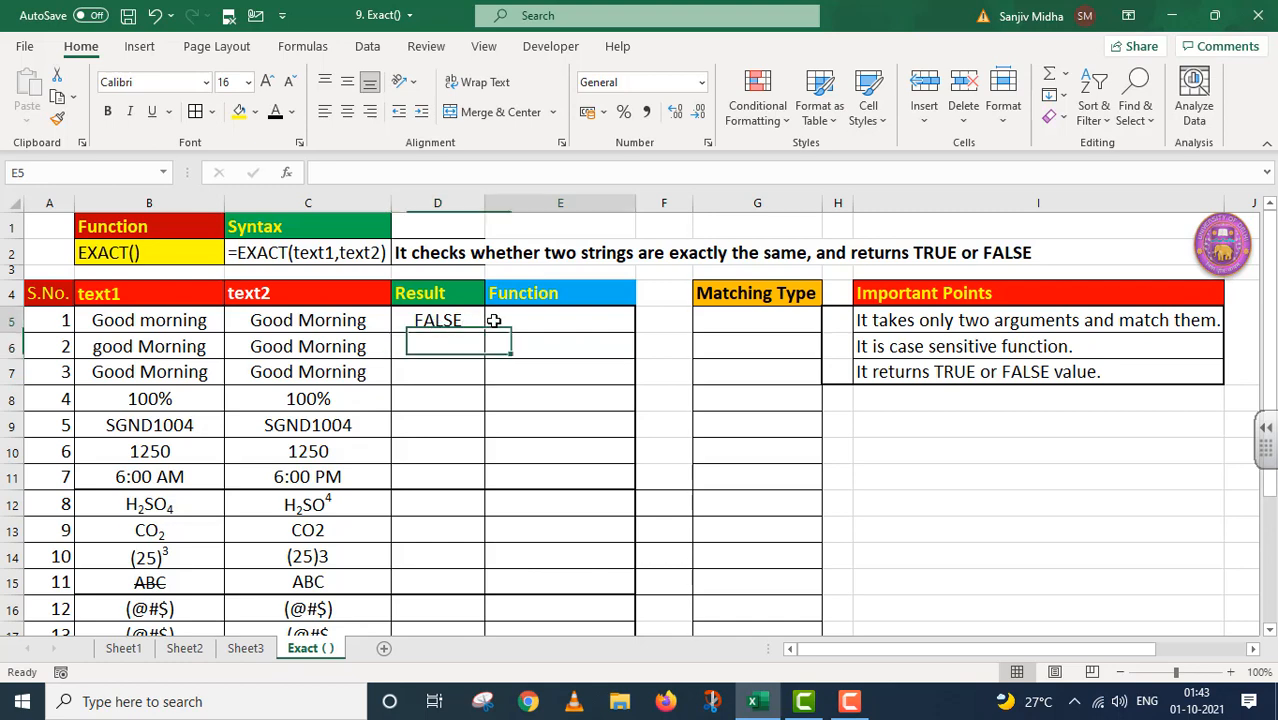
{"action": "left_click", "coordinate": [452, 318]}
{"action": "left_click_drag", "start_coordinate": [405, 172], "coordinate": [295, 170]}
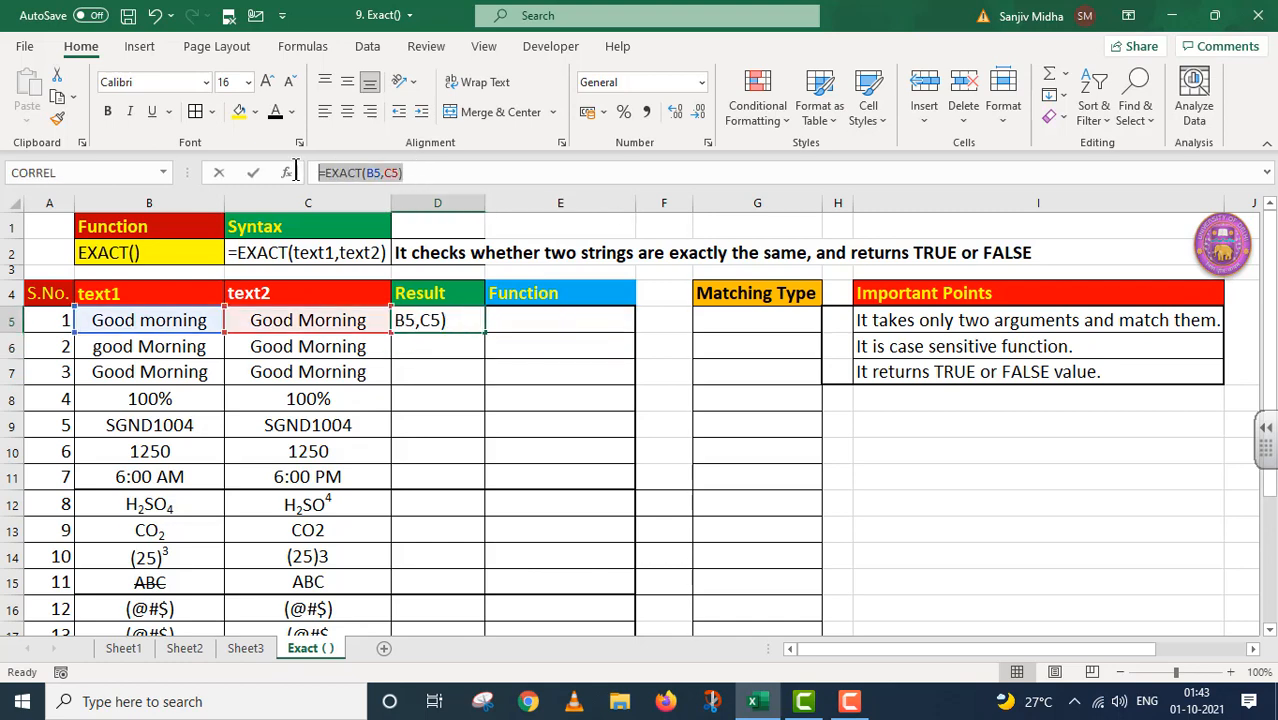
{"action": "key", "text": "ctrl+c"}
{"action": "left_click", "coordinate": [502, 320]}
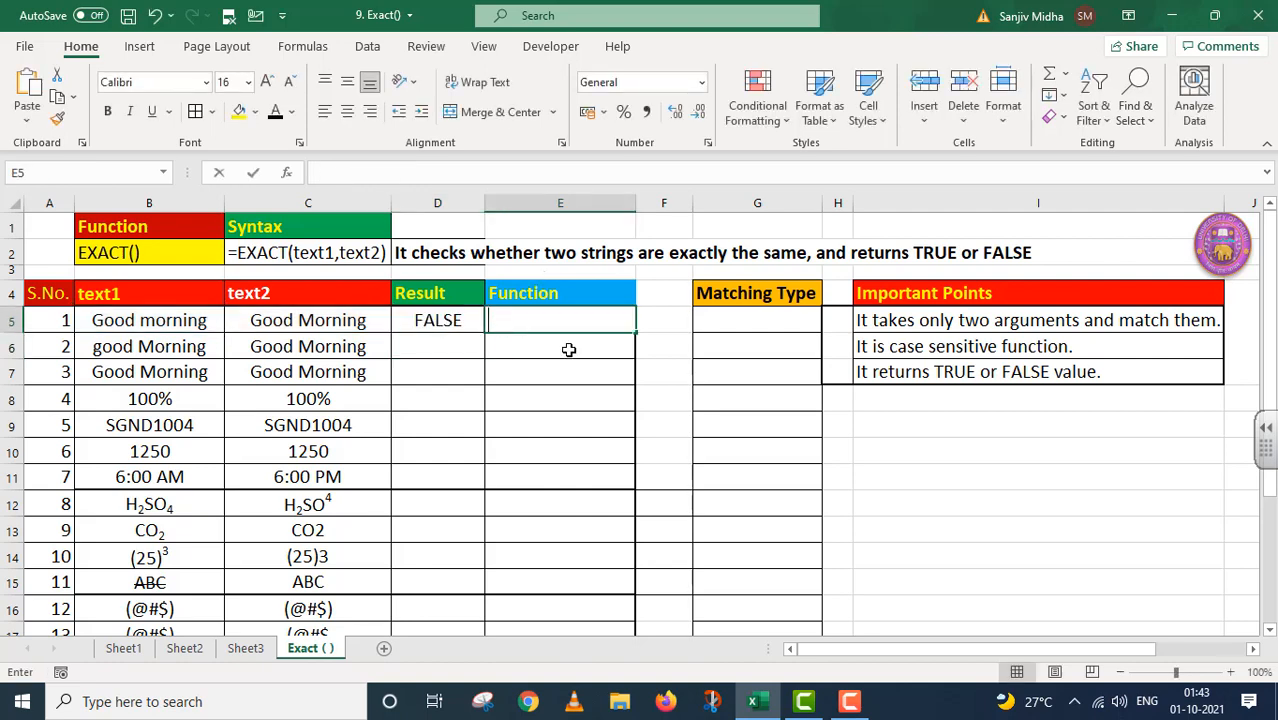
{"action": "key", "text": "ctrl+v"}
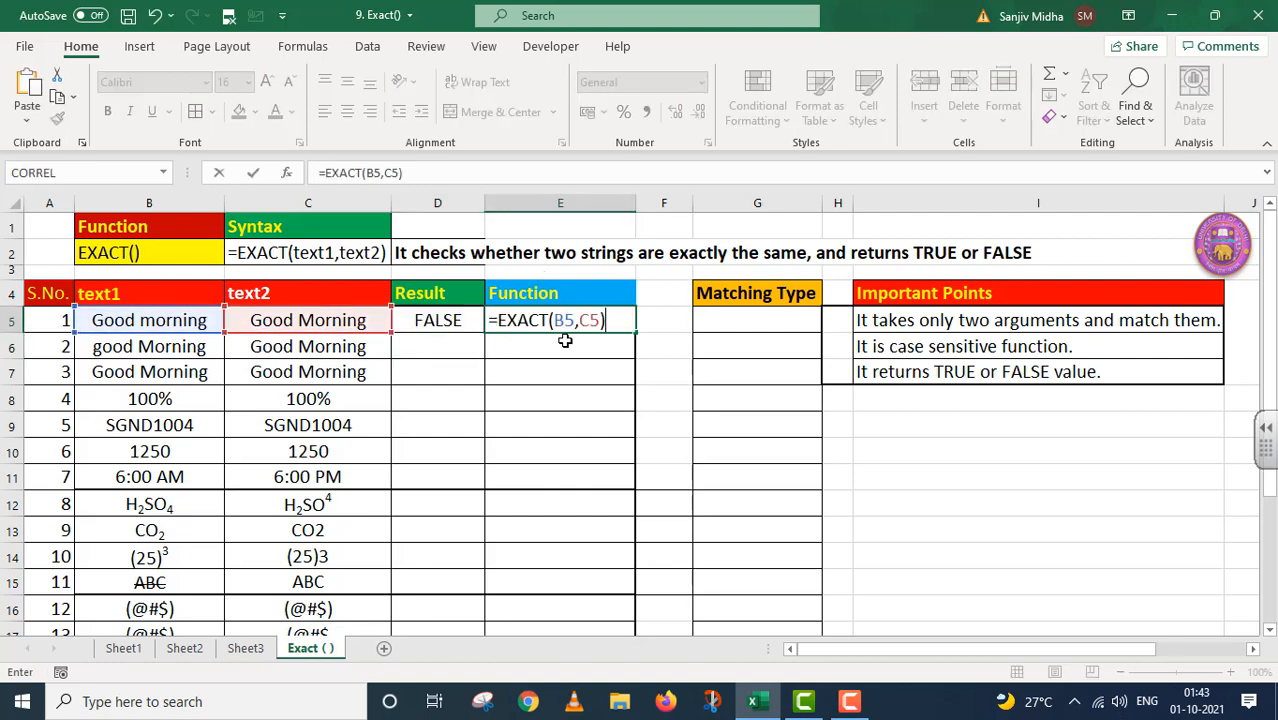
{"action": "left_click", "coordinate": [499, 320]}
{"action": "key", "text": "Home"}
{"action": "type", "text": "'"}
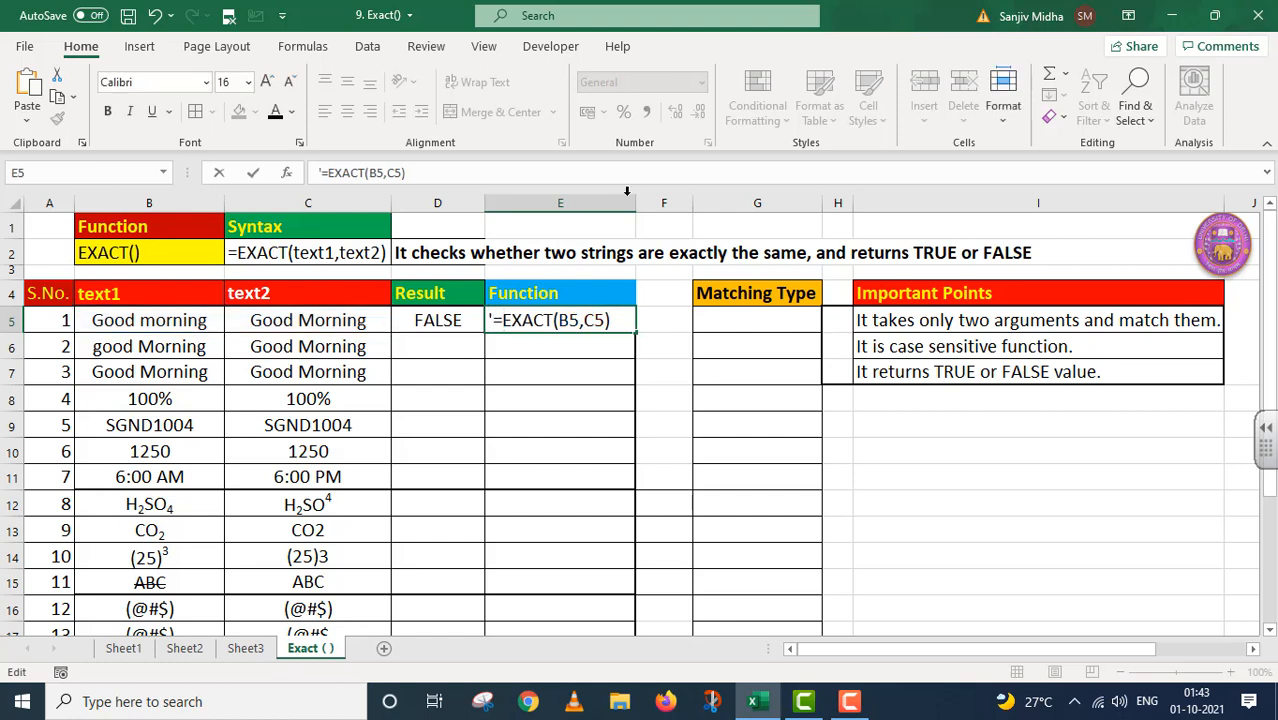
{"action": "left_click", "coordinate": [717, 320]}
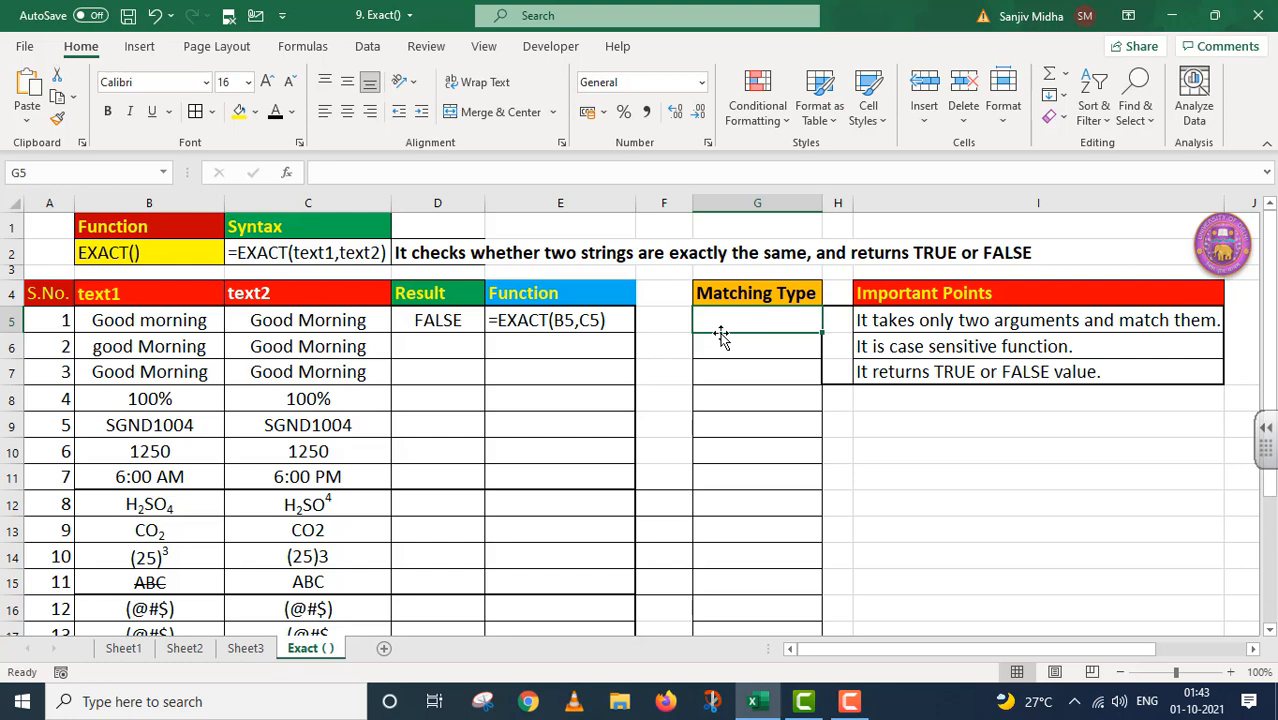
{"action": "type", "text": "Text"}
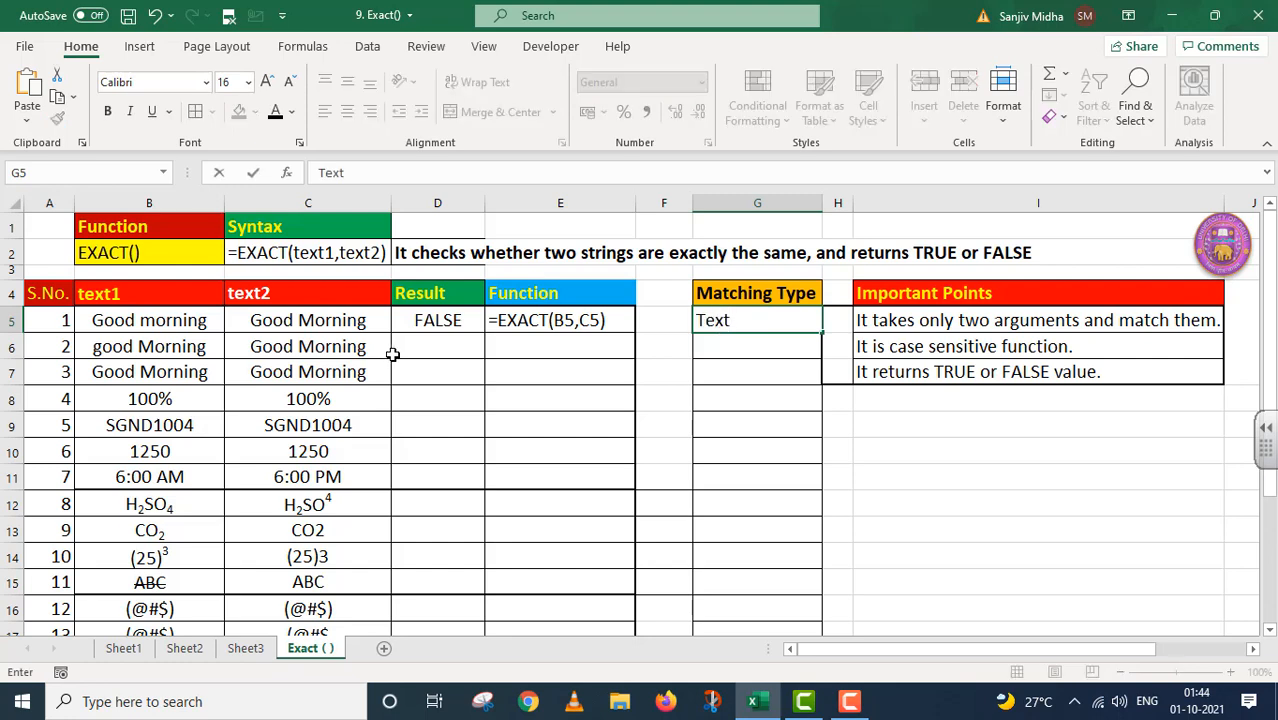
- Enter the formula =EXACT(B6,C6) in Result cell D6 to compare the second pair of texts
{"action": "double_click", "coordinate": [411, 347]}
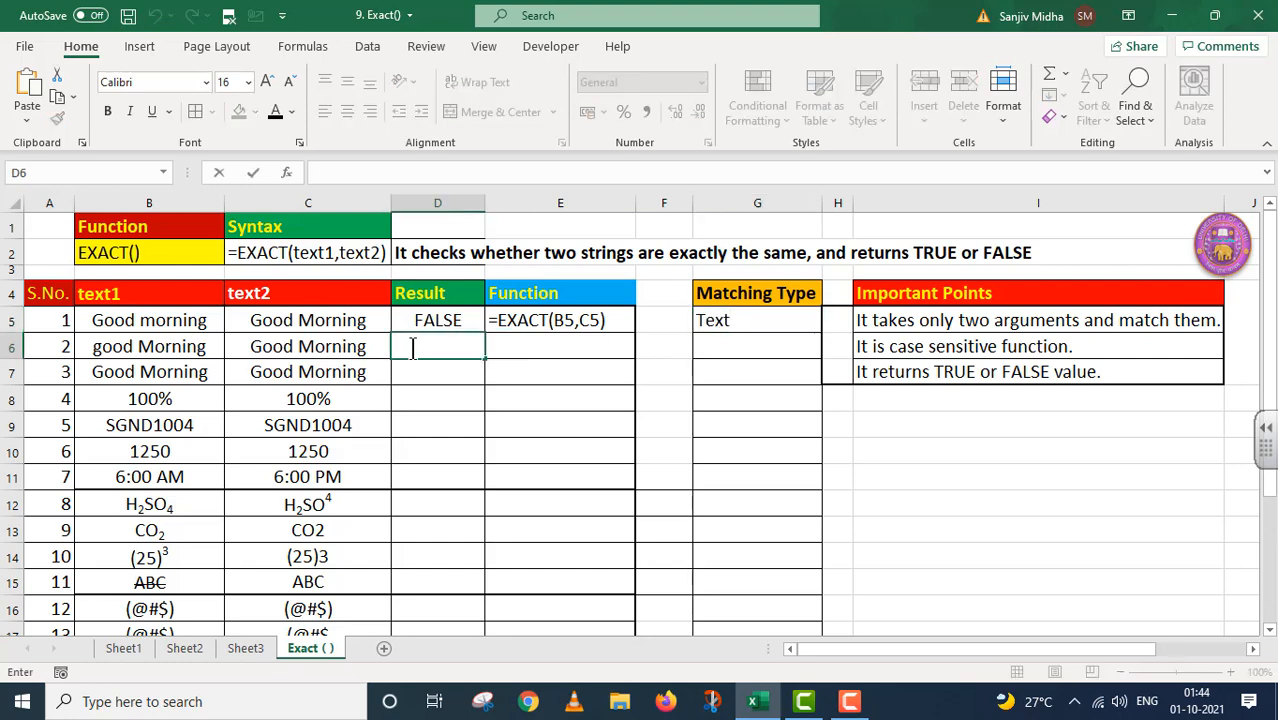
{"action": "type", "text": "=EX"}
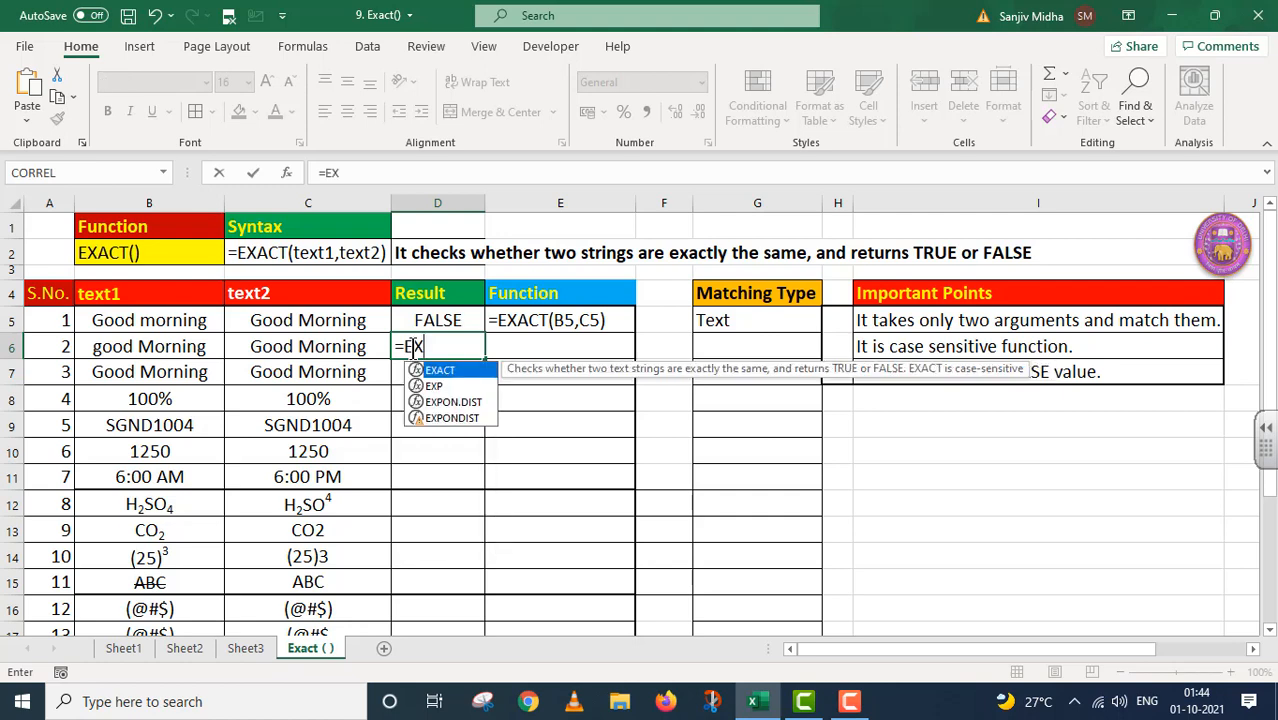
{"action": "type", "text": "ACT("}
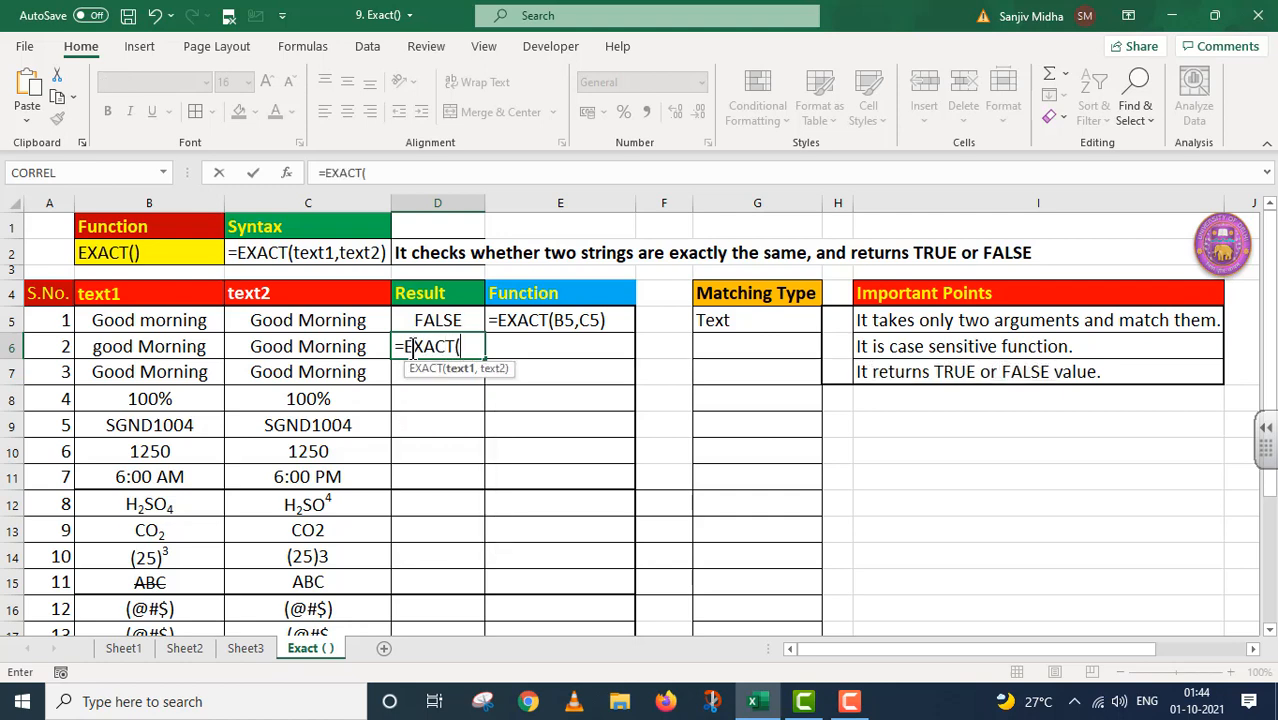
{"action": "left_click", "coordinate": [177, 347]}
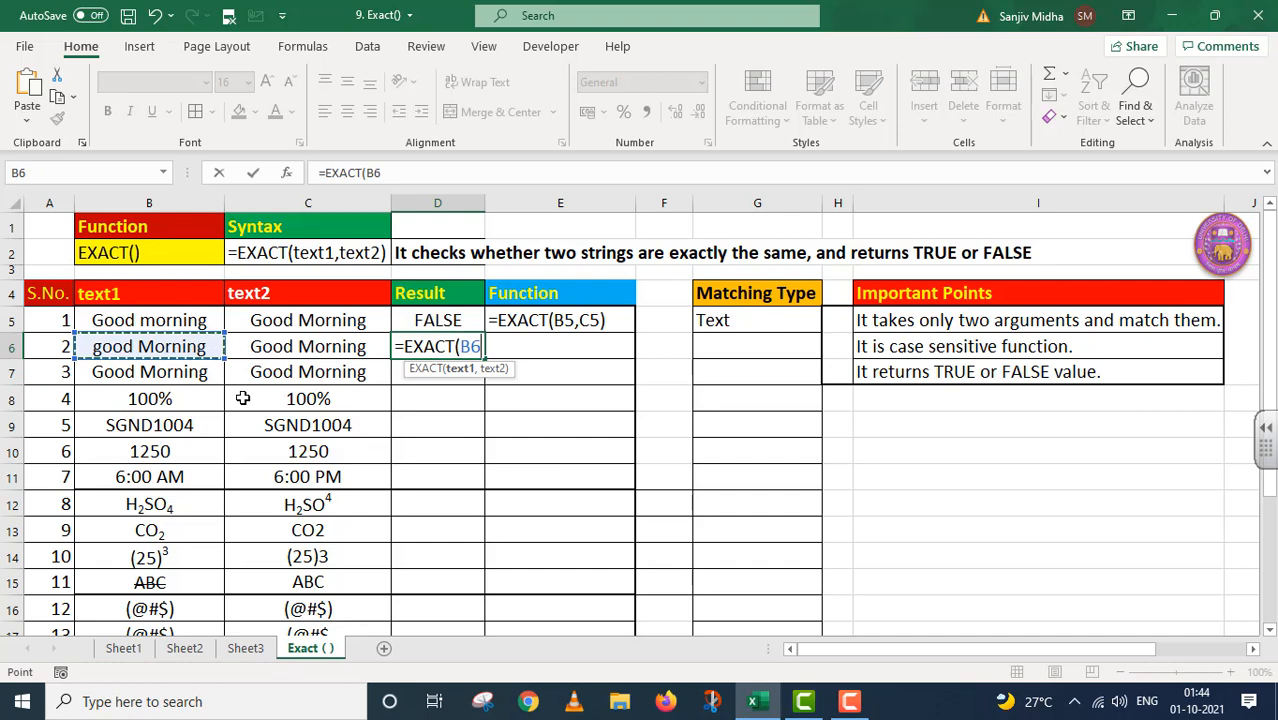
{"action": "type", "text": ","}
{"action": "left_click", "coordinate": [283, 347]}
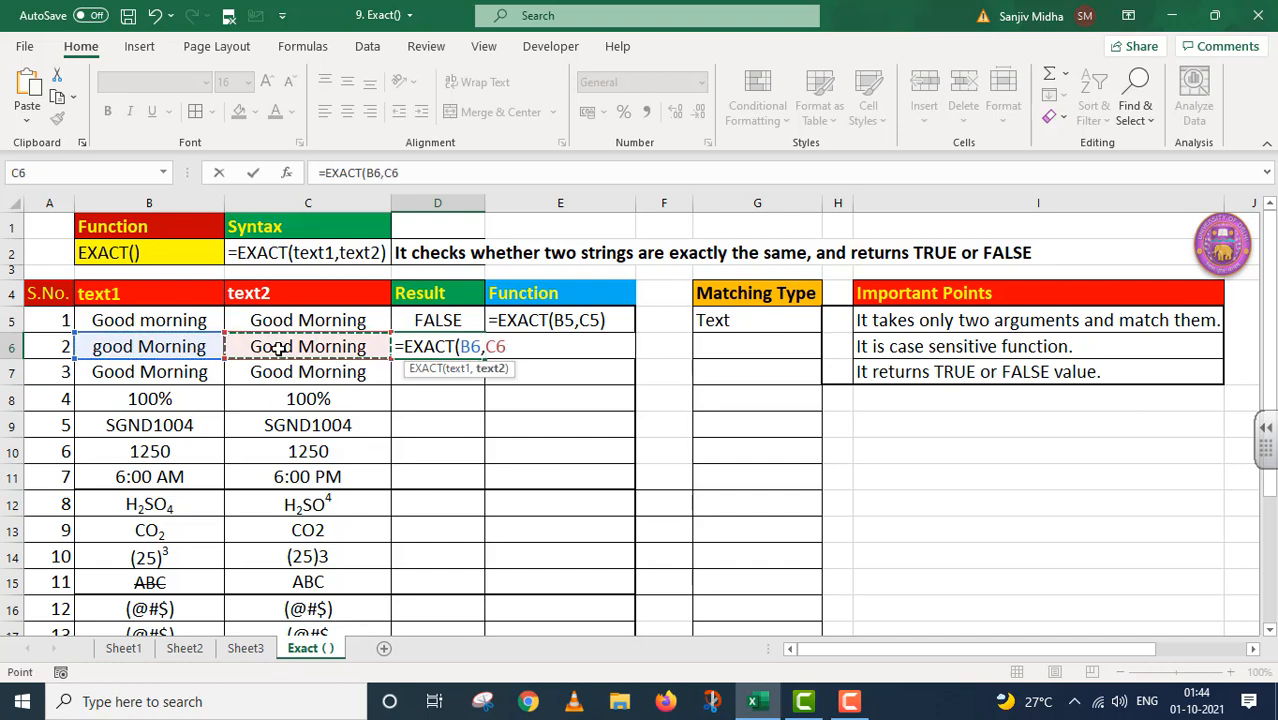
{"action": "type", "text": ")"}
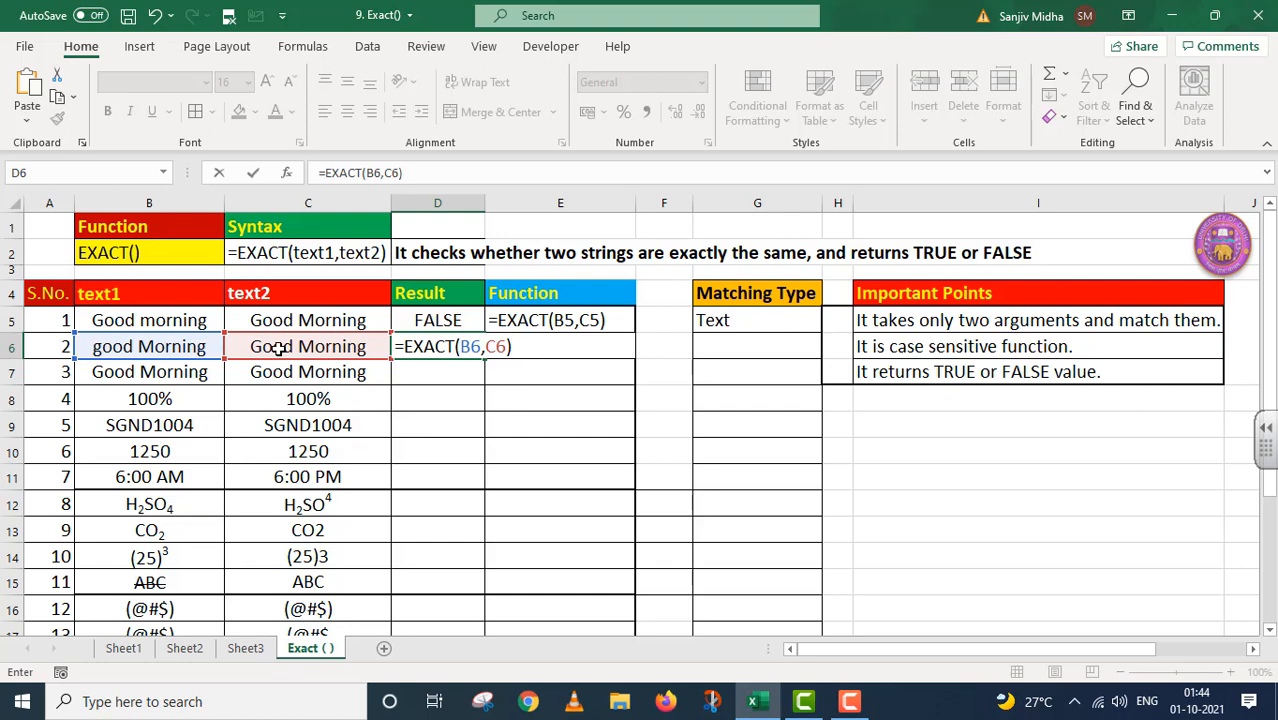
{"action": "key", "text": "Return"}
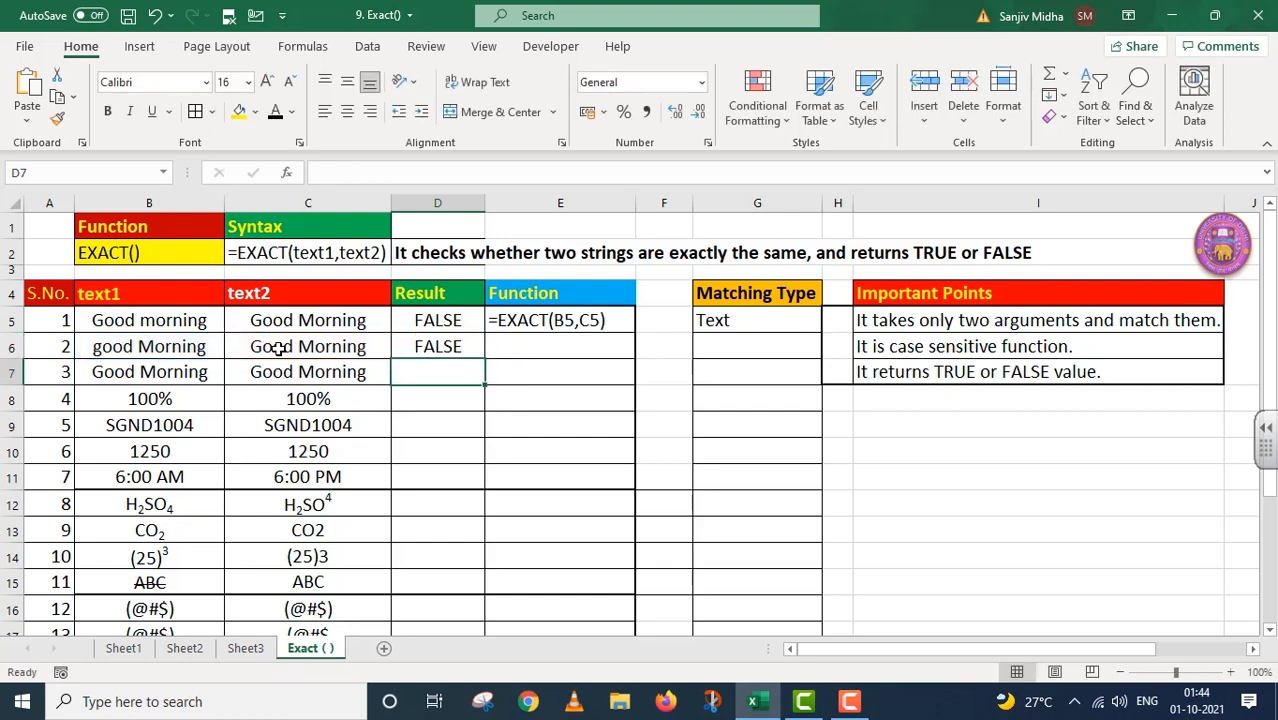
- Copy the D6 formula into E6 as literal text with a leading apostrophe, and enter Text as the matching type in G6
{"action": "left_click", "coordinate": [462, 346]}
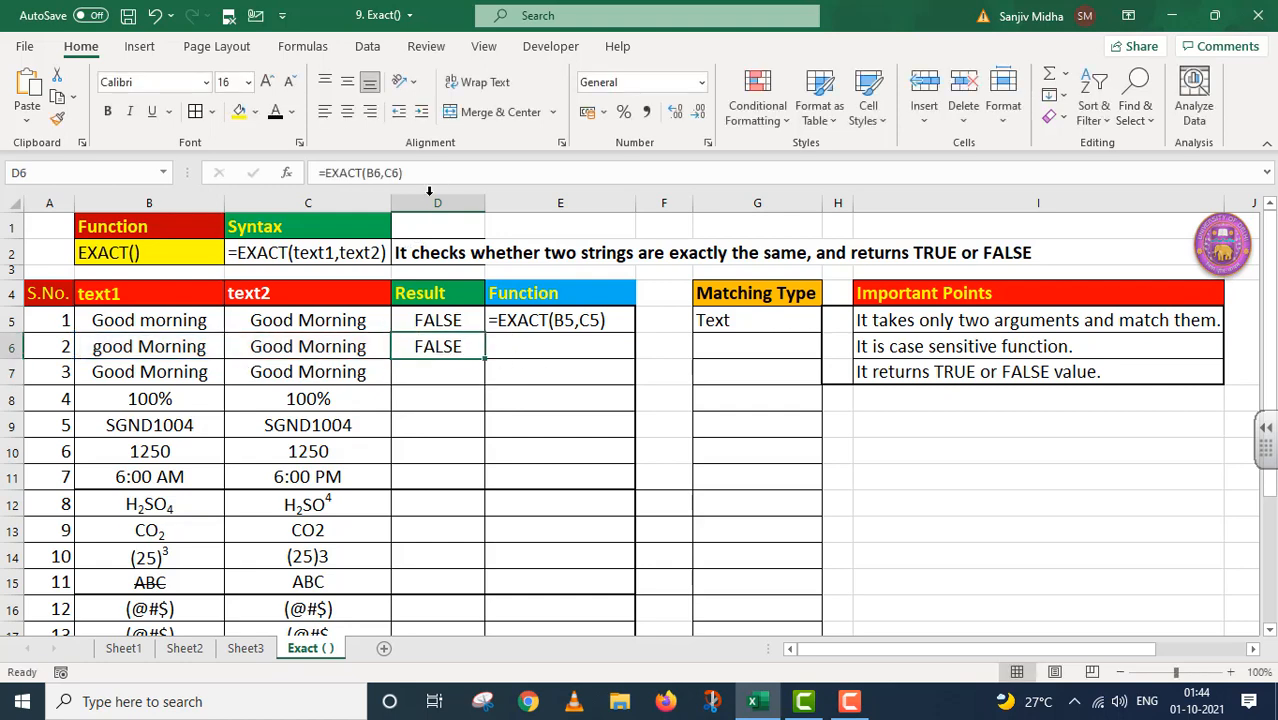
{"action": "left_click_drag", "start_coordinate": [430, 173], "coordinate": [292, 176]}
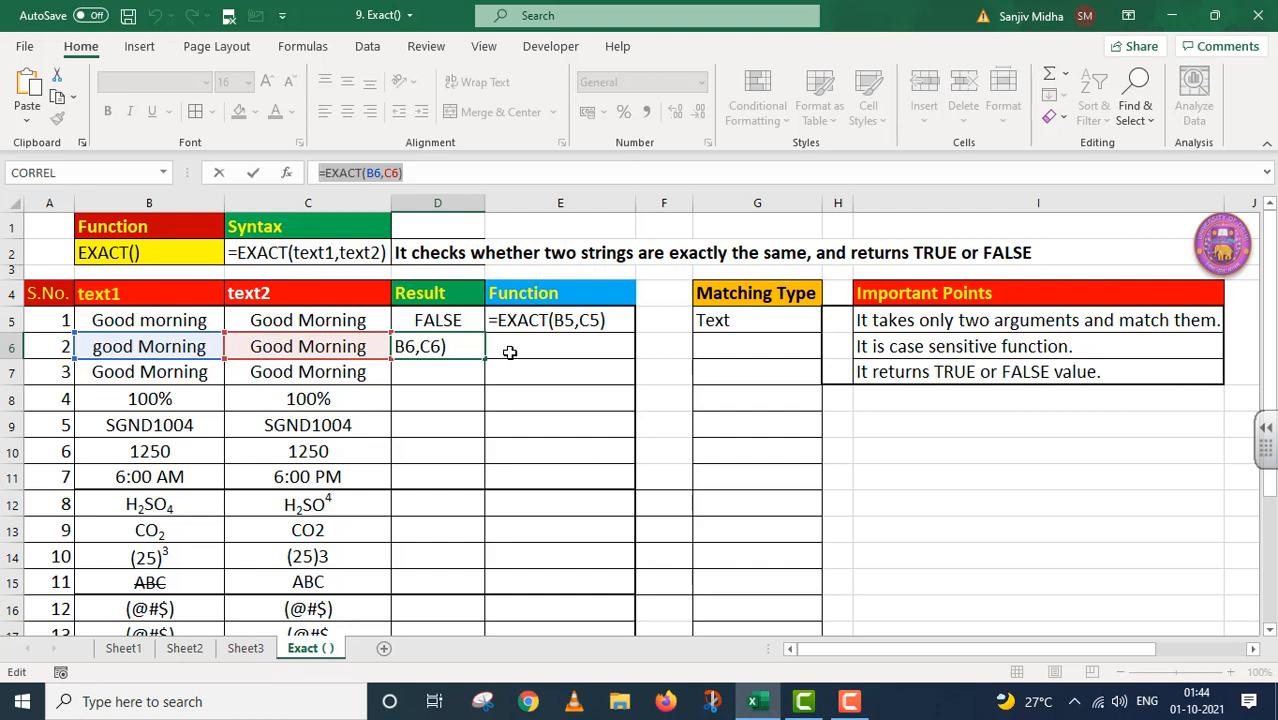
{"action": "key", "text": "Return"}
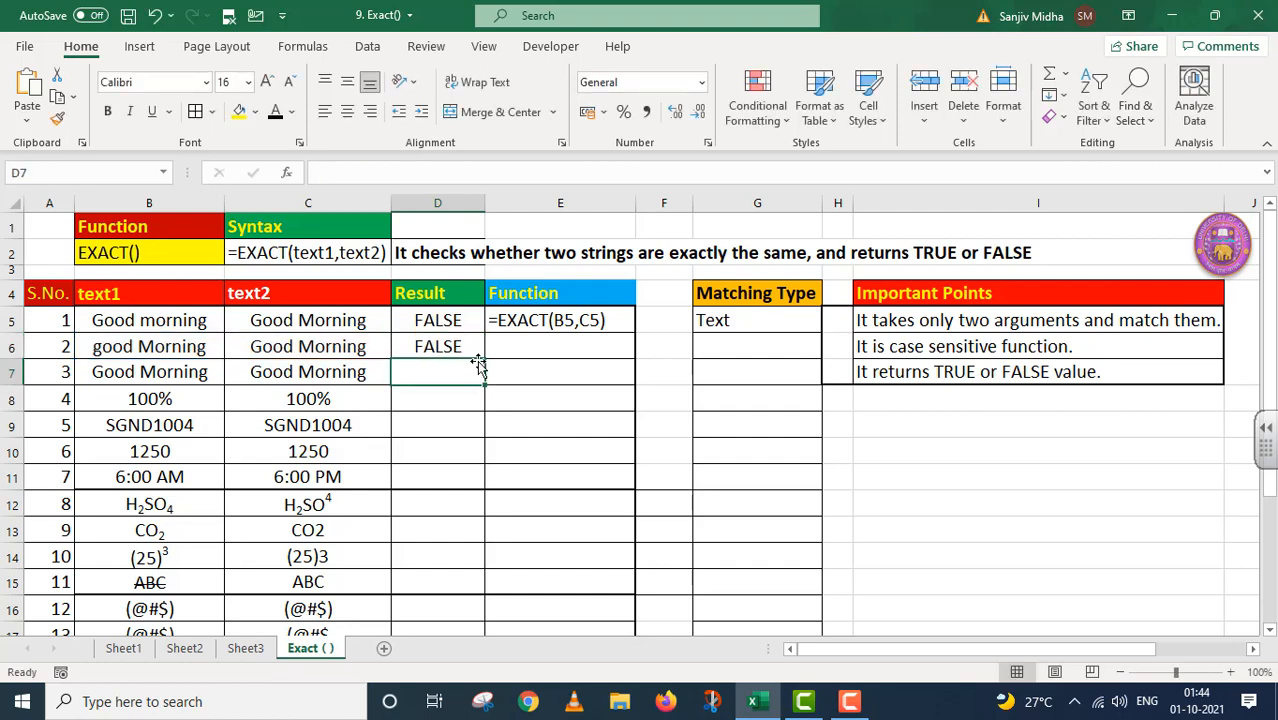
{"action": "double_click", "coordinate": [507, 349]}
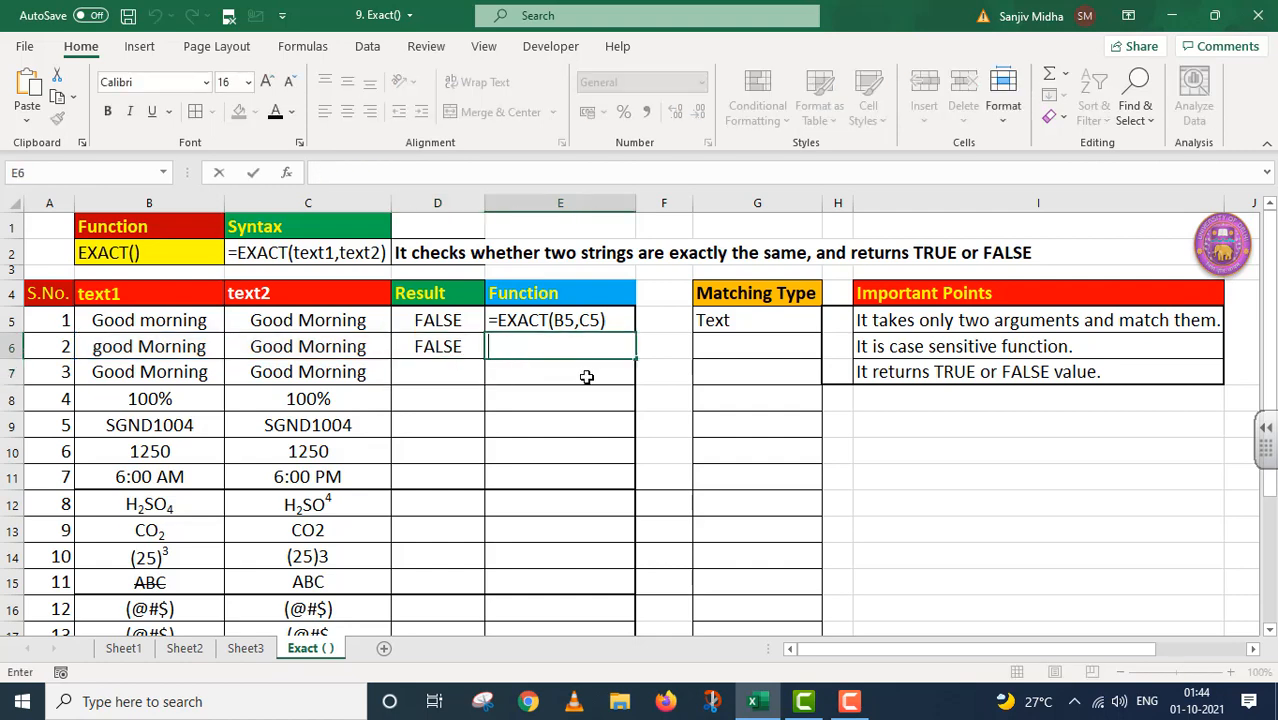
{"action": "type", "text": "=EXACT(B6,C6)"}
{"action": "left_click", "coordinate": [492, 343]}
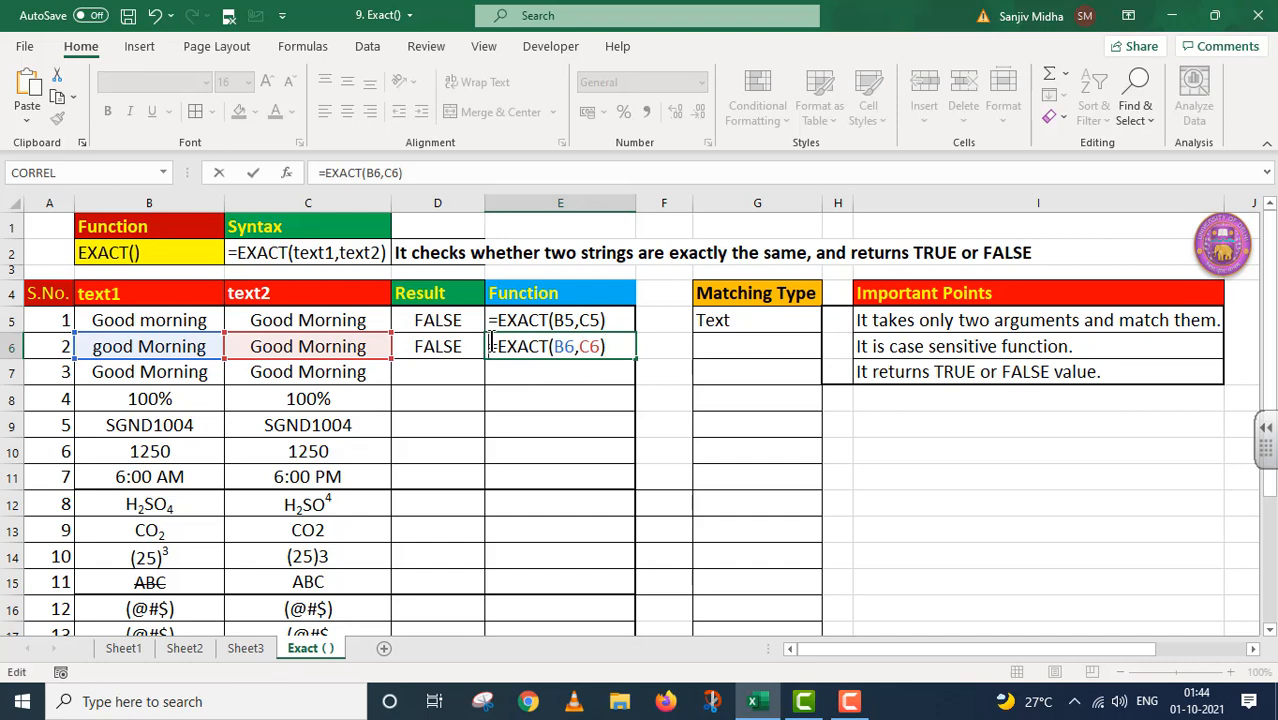
{"action": "type", "text": "'"}
{"action": "left_click", "coordinate": [740, 344]}
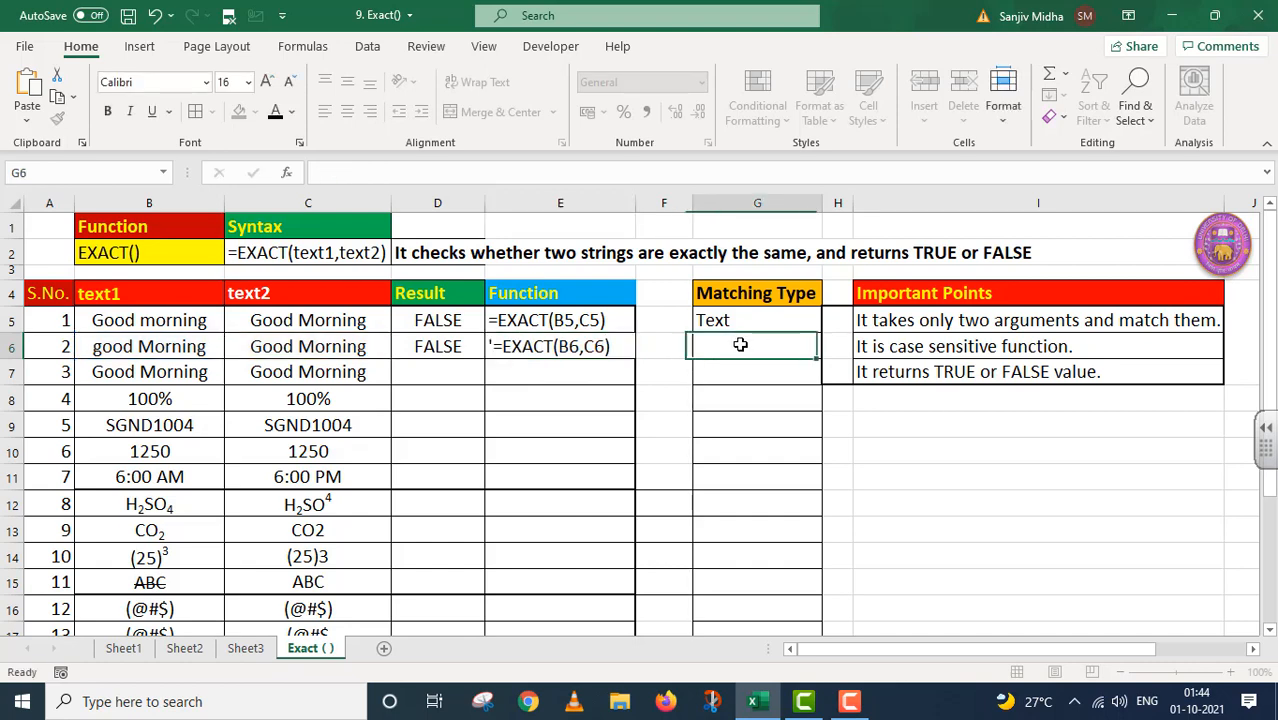
{"action": "type", "text": "Text"}
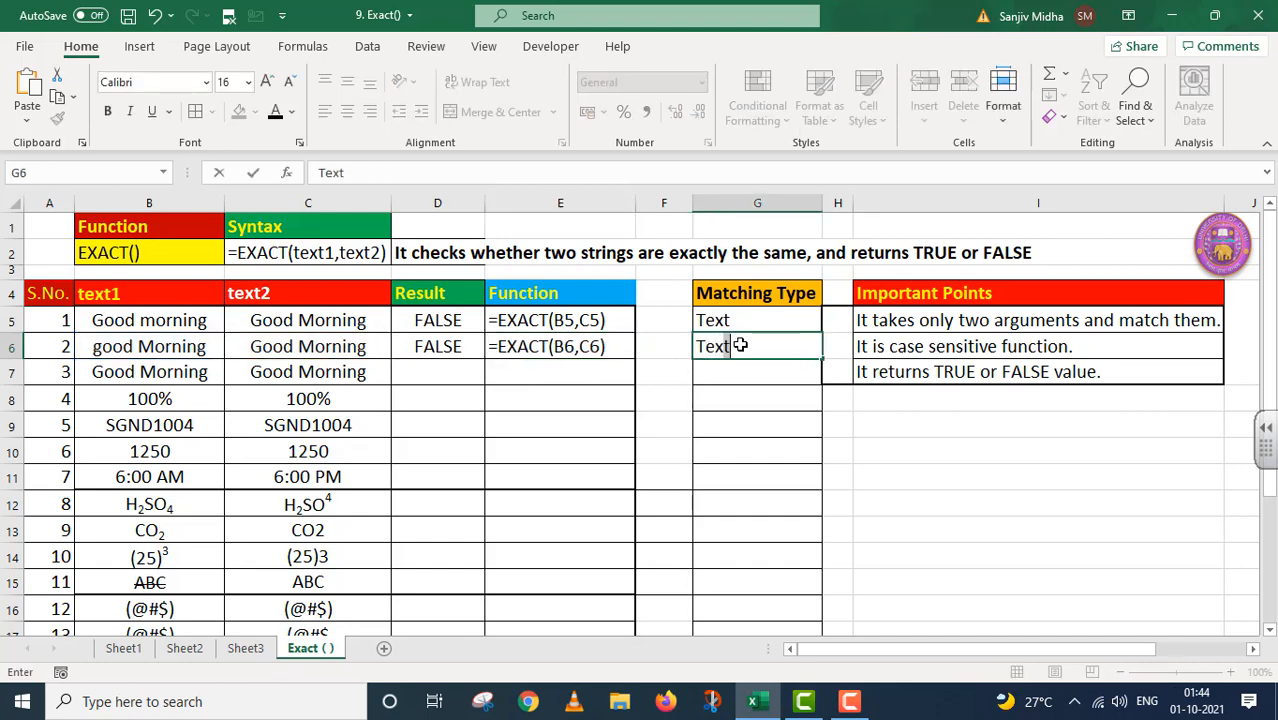
- Enter the formula =EXACT(B7,C7) in Result cell D7 and show it in E7 as literal text with a leading apostrophe
{"action": "left_click", "coordinate": [405, 371]}
{"action": "type", "text": "="}
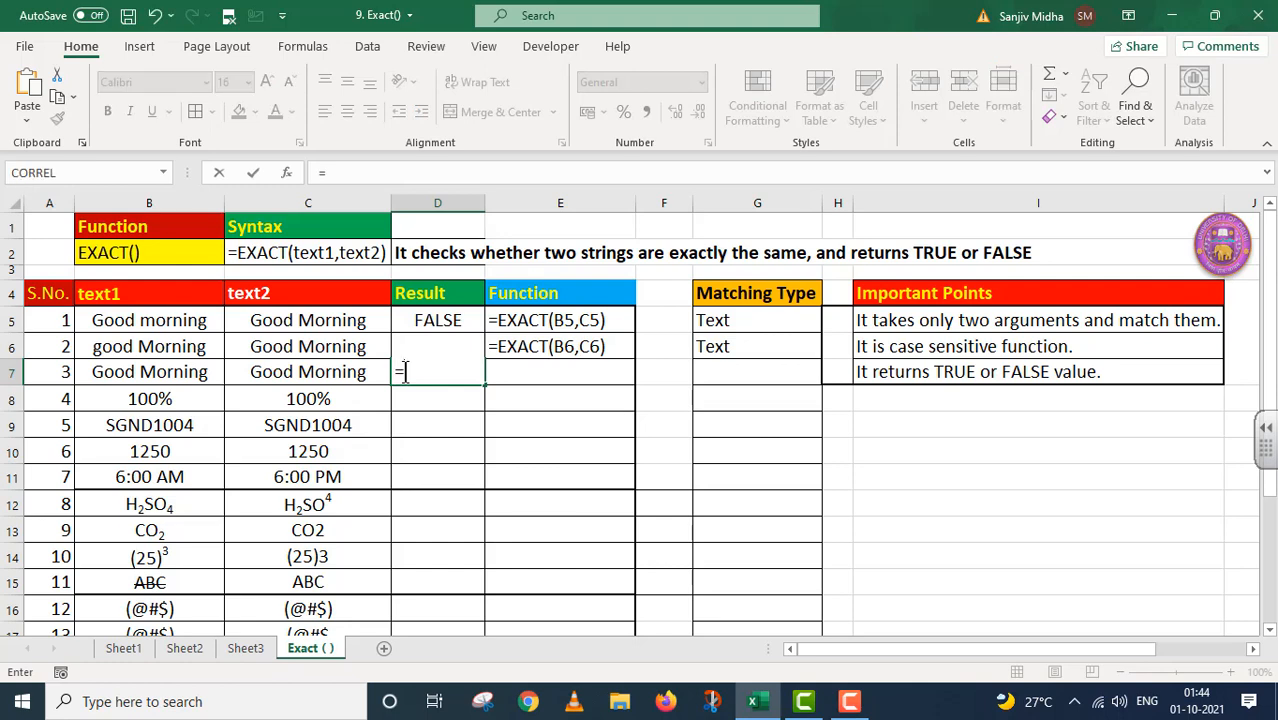
{"action": "type", "text": "EXA"}
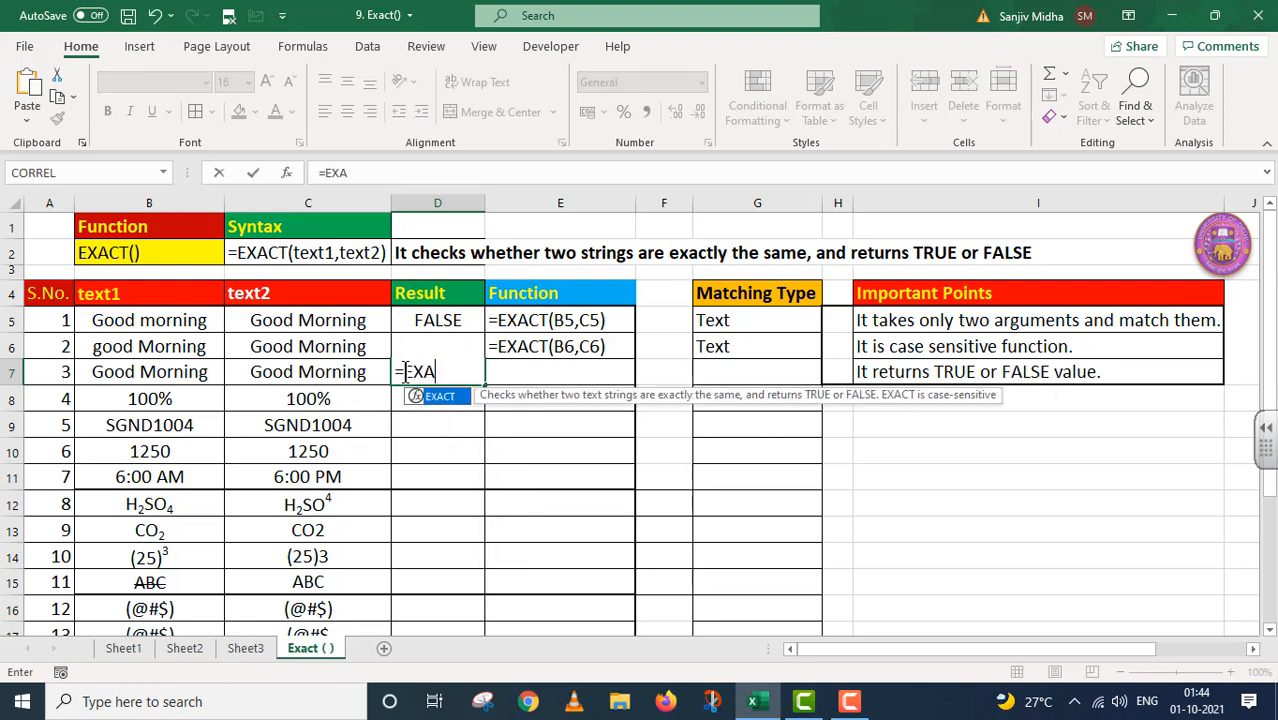
{"action": "type", "text": "CT("}
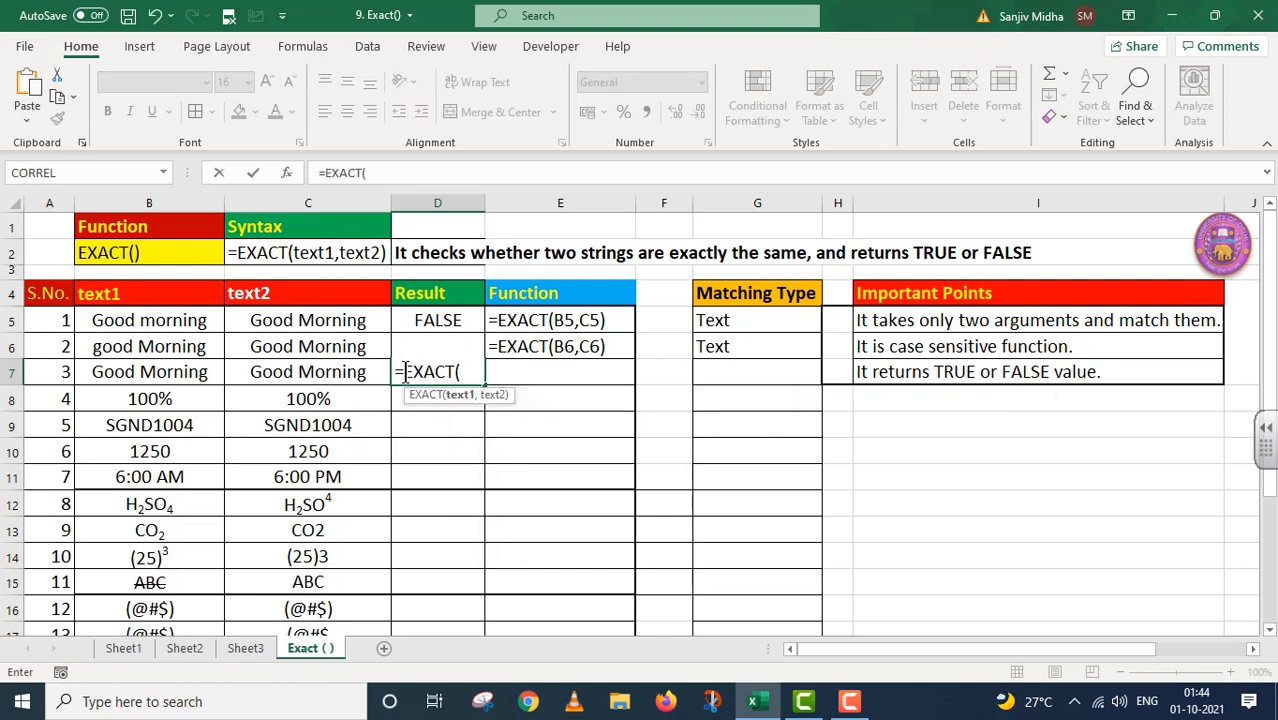
{"action": "left_click", "coordinate": [190, 371]}
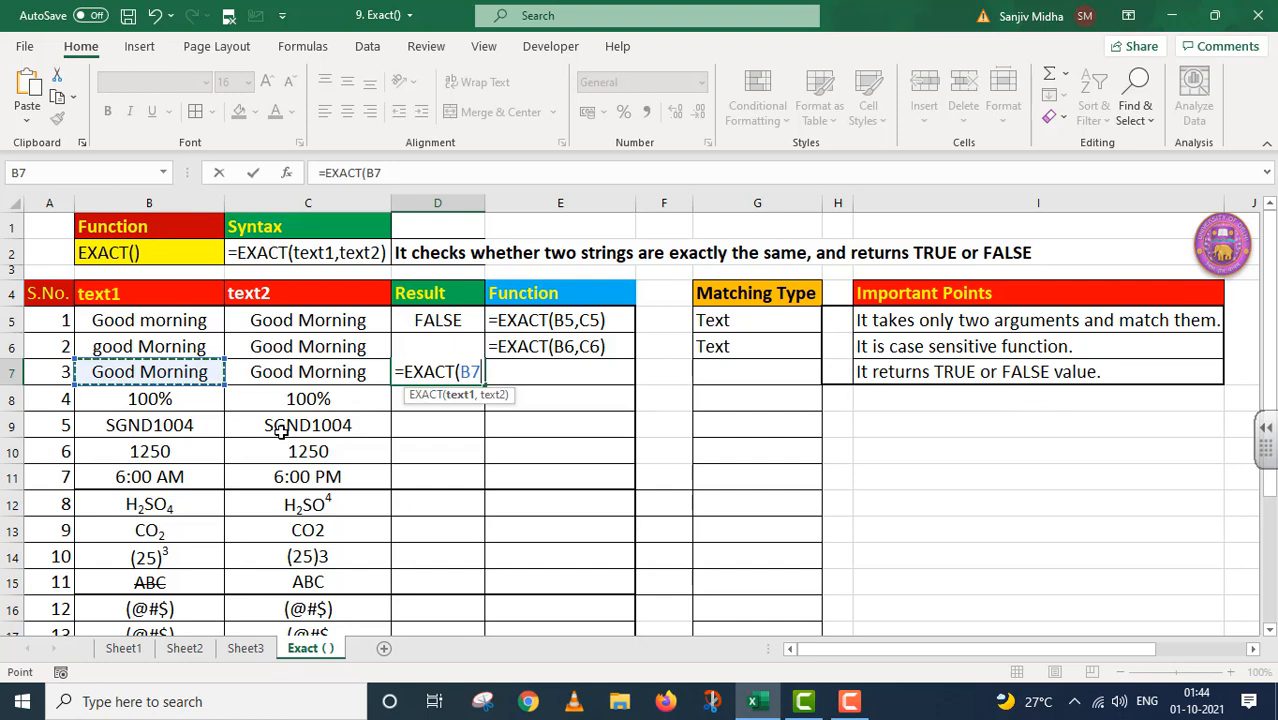
{"action": "type", "text": ","}
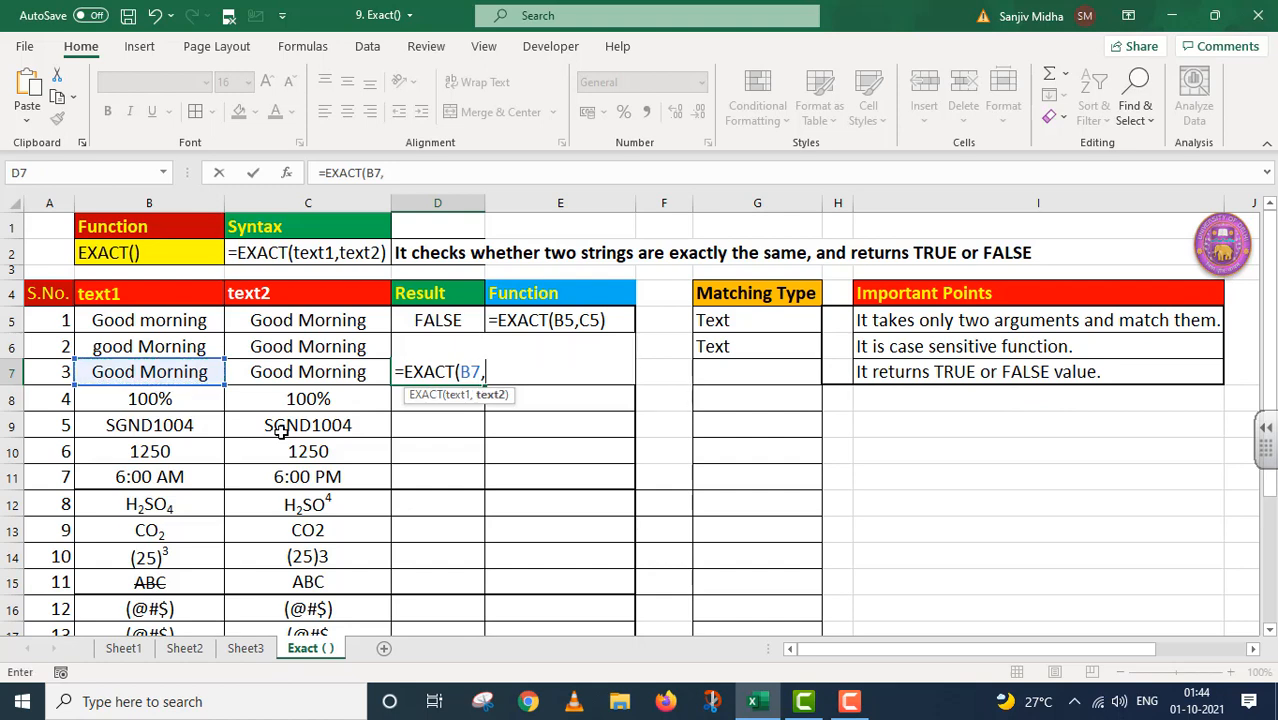
{"action": "left_click", "coordinate": [345, 372]}
{"action": "type", "text": ")"}
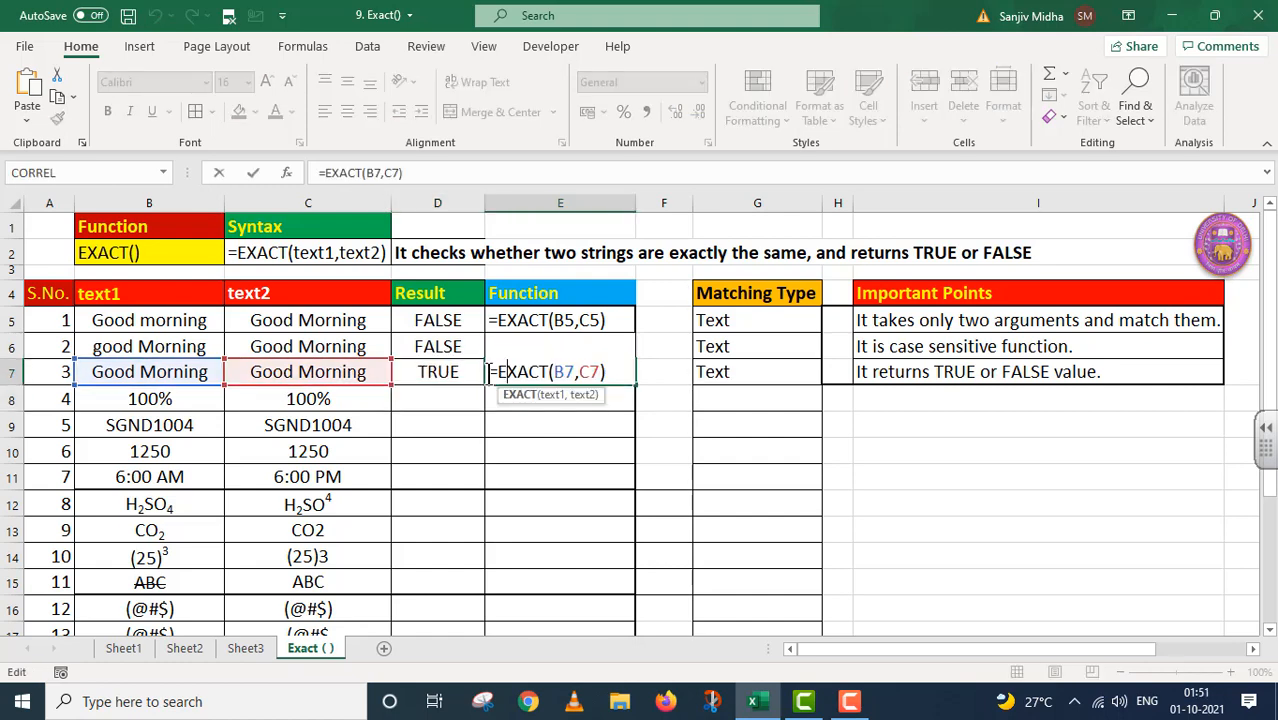
{"action": "left_click", "coordinate": [489, 372]}
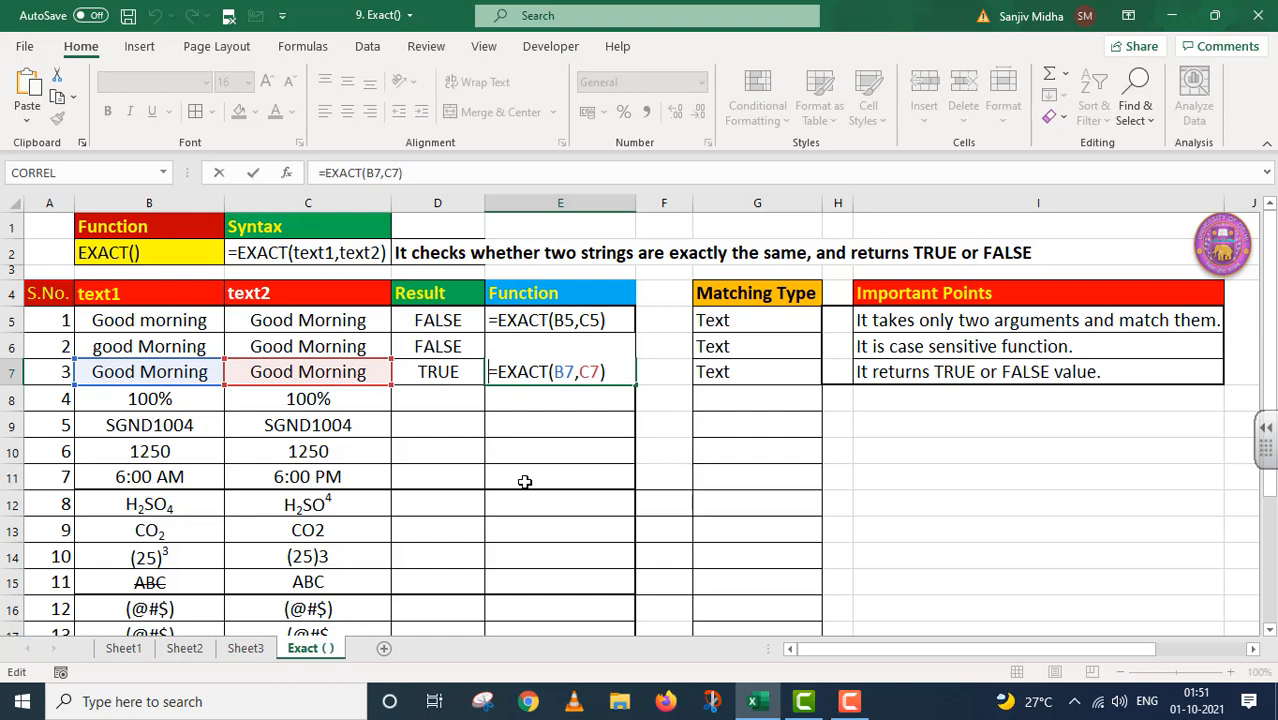
{"action": "type", "text": "'"}
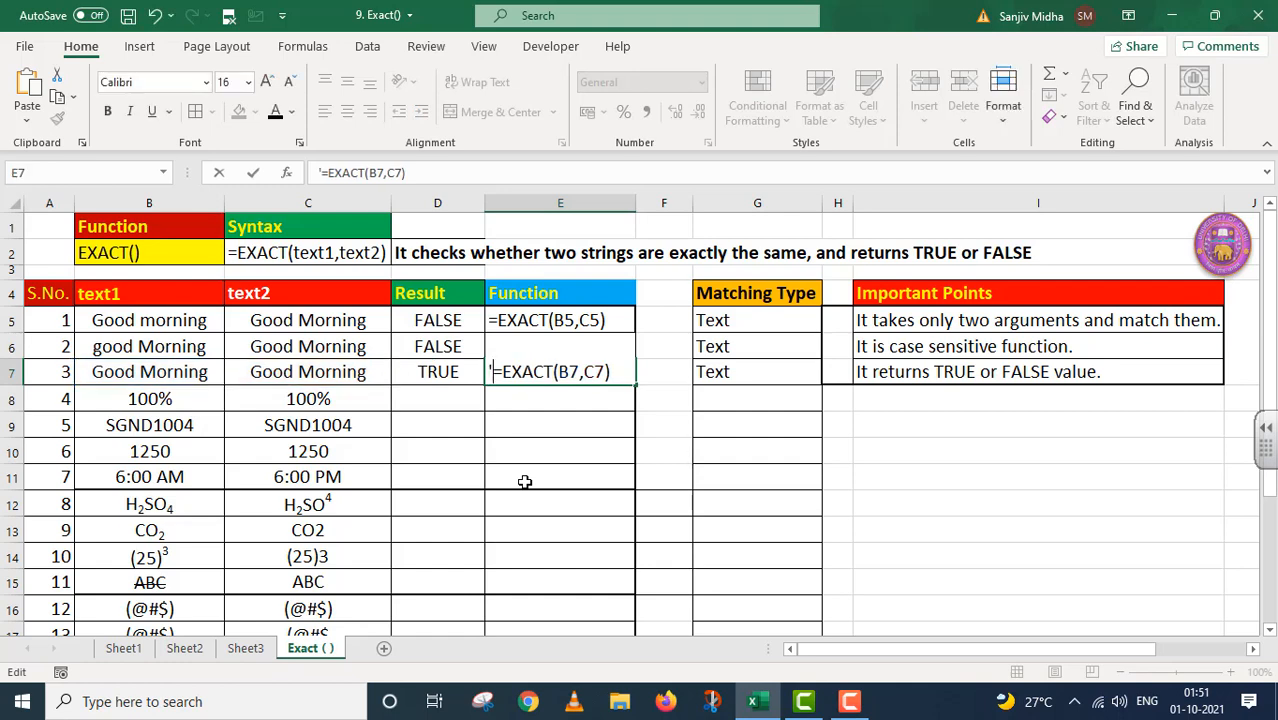
- Enter the formula =EXACT(B8,C8) in Result cell D8 to compare the two percentage values
{"action": "left_click", "coordinate": [434, 403]}
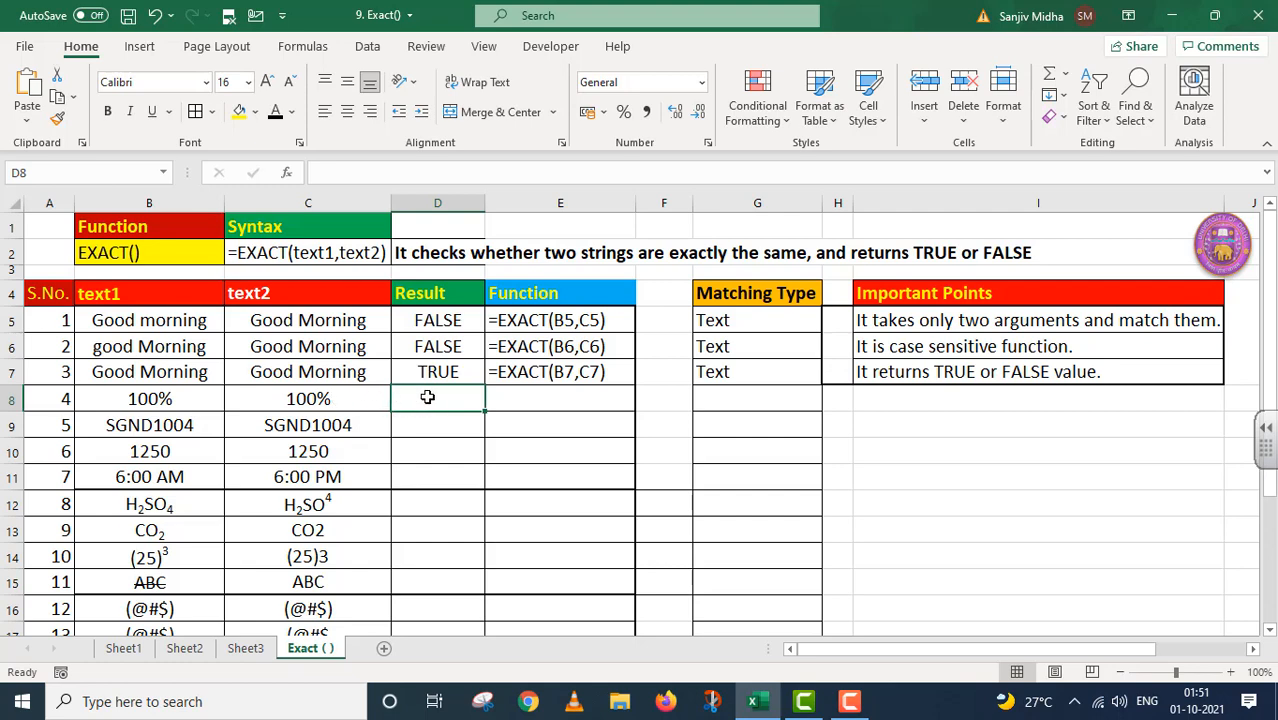
{"action": "type", "text": "="}
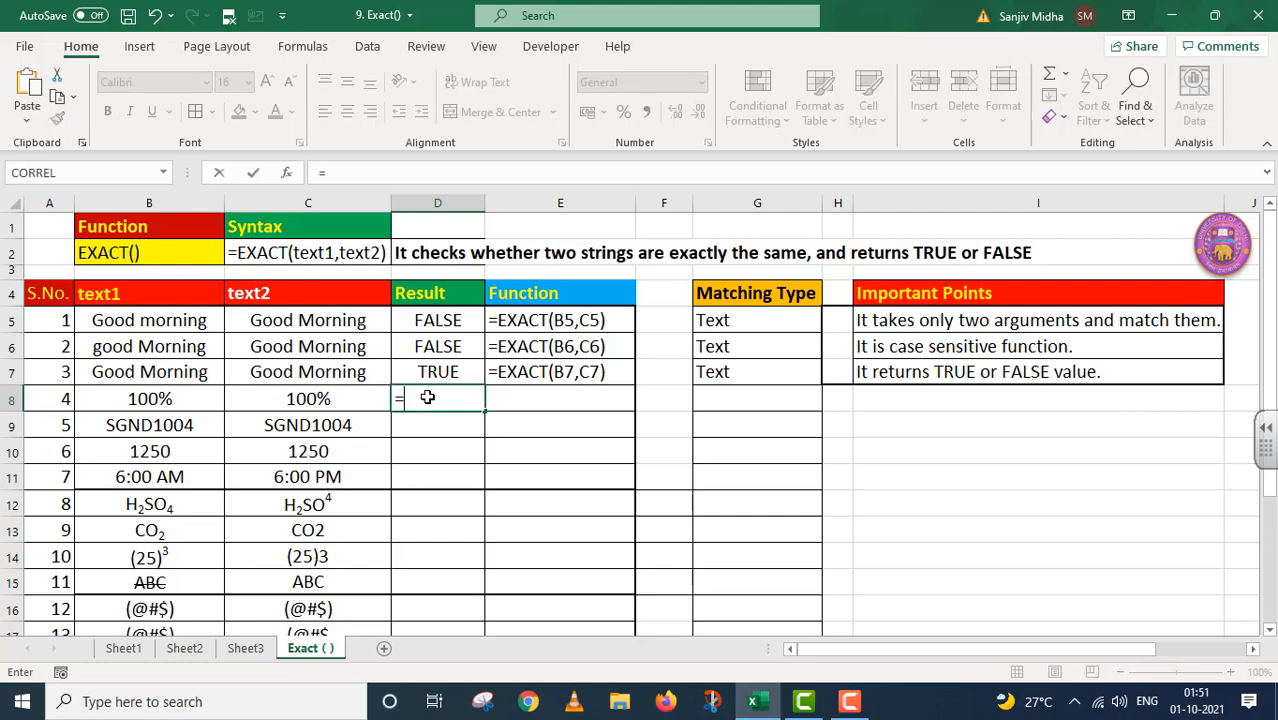
{"action": "type", "text": "EXA"}
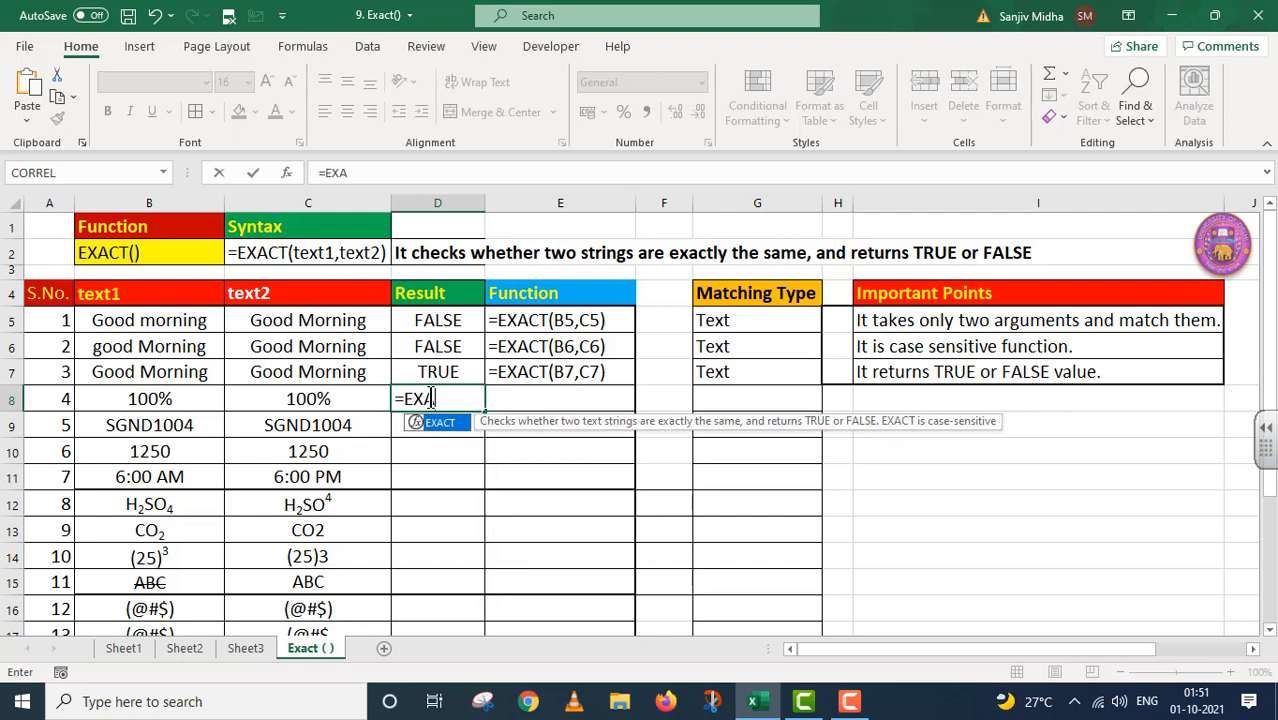
{"action": "type", "text": "CT("}
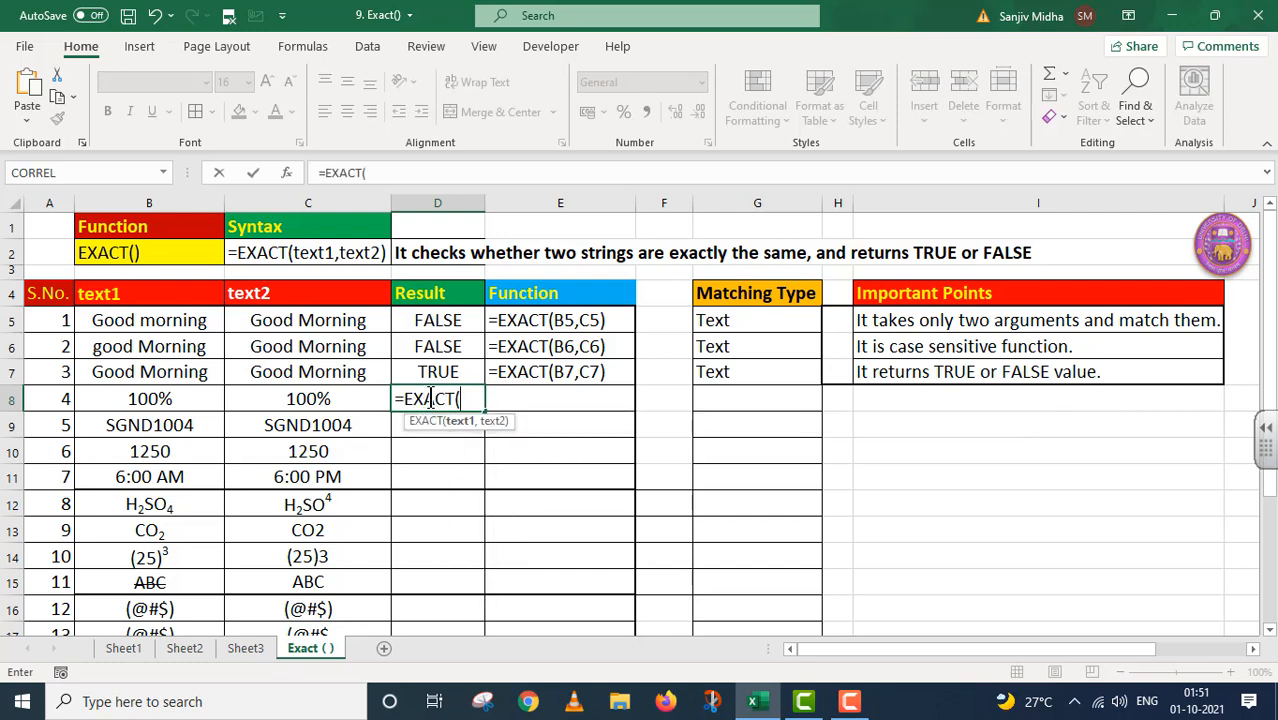
{"action": "left_click", "coordinate": [184, 400]}
{"action": "type", "text": ","}
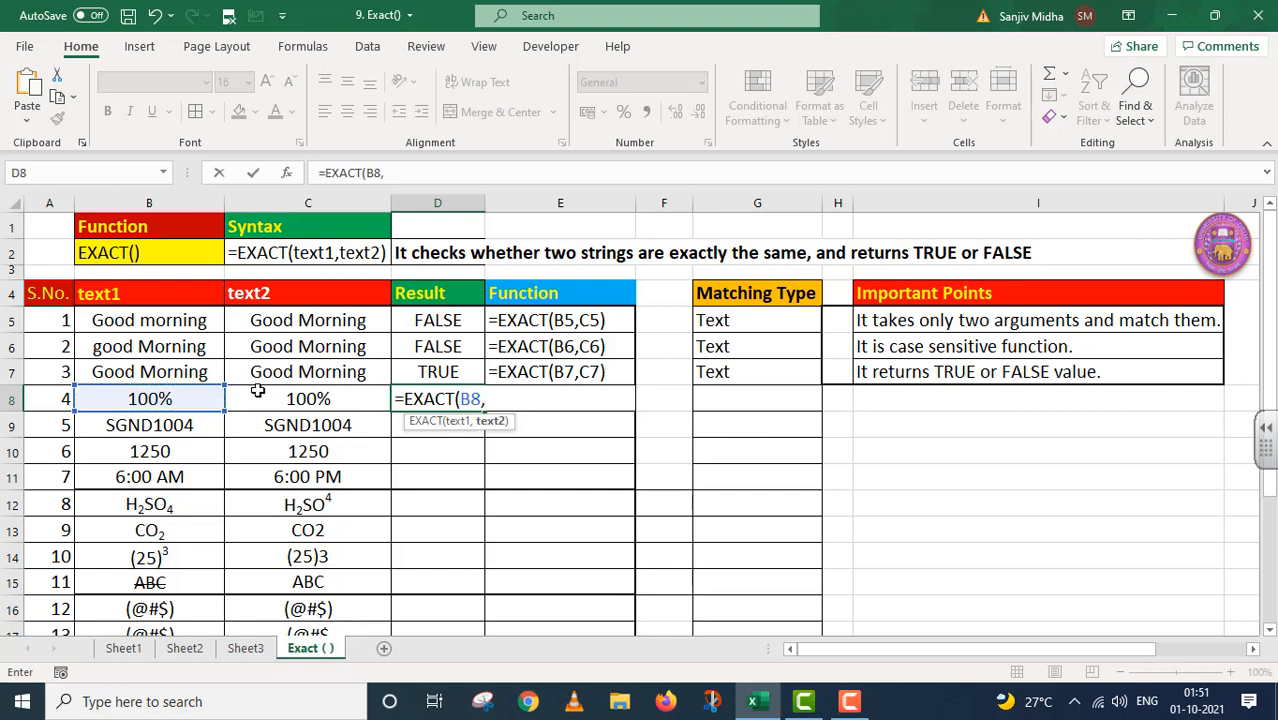
{"action": "left_click", "coordinate": [305, 399]}
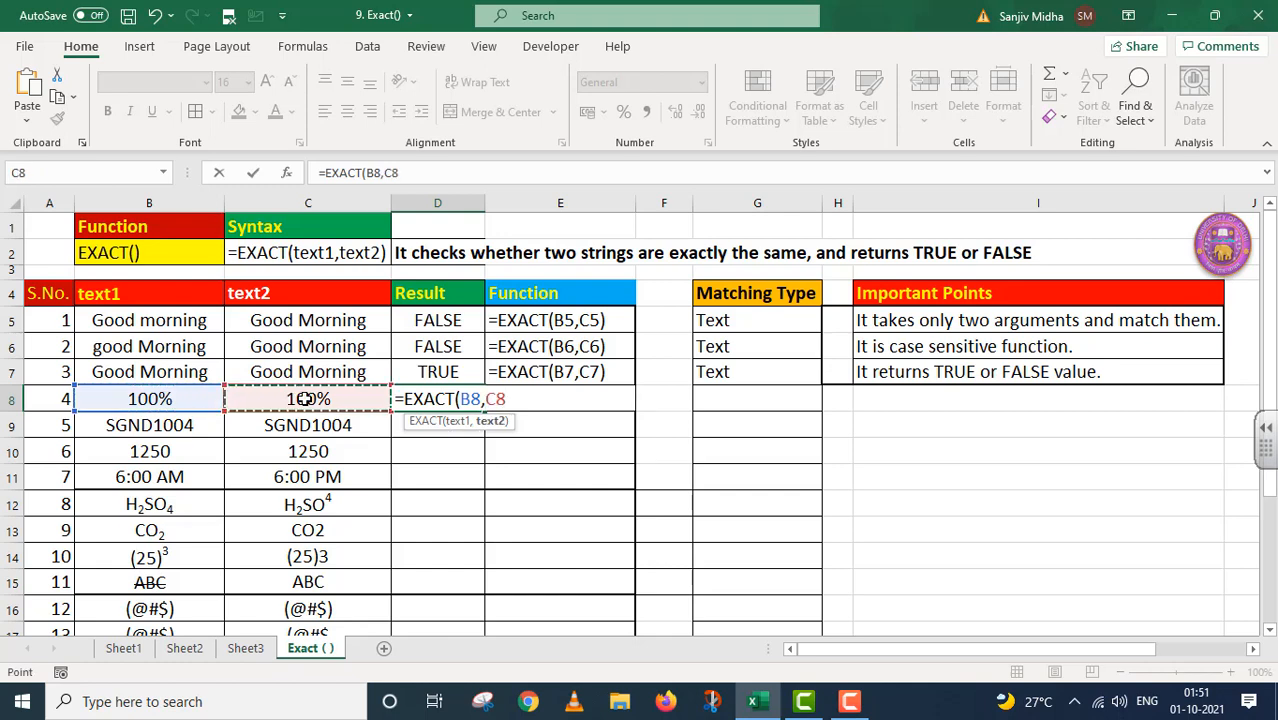
{"action": "type", "text": ")"}
{"action": "key", "text": "Return"}
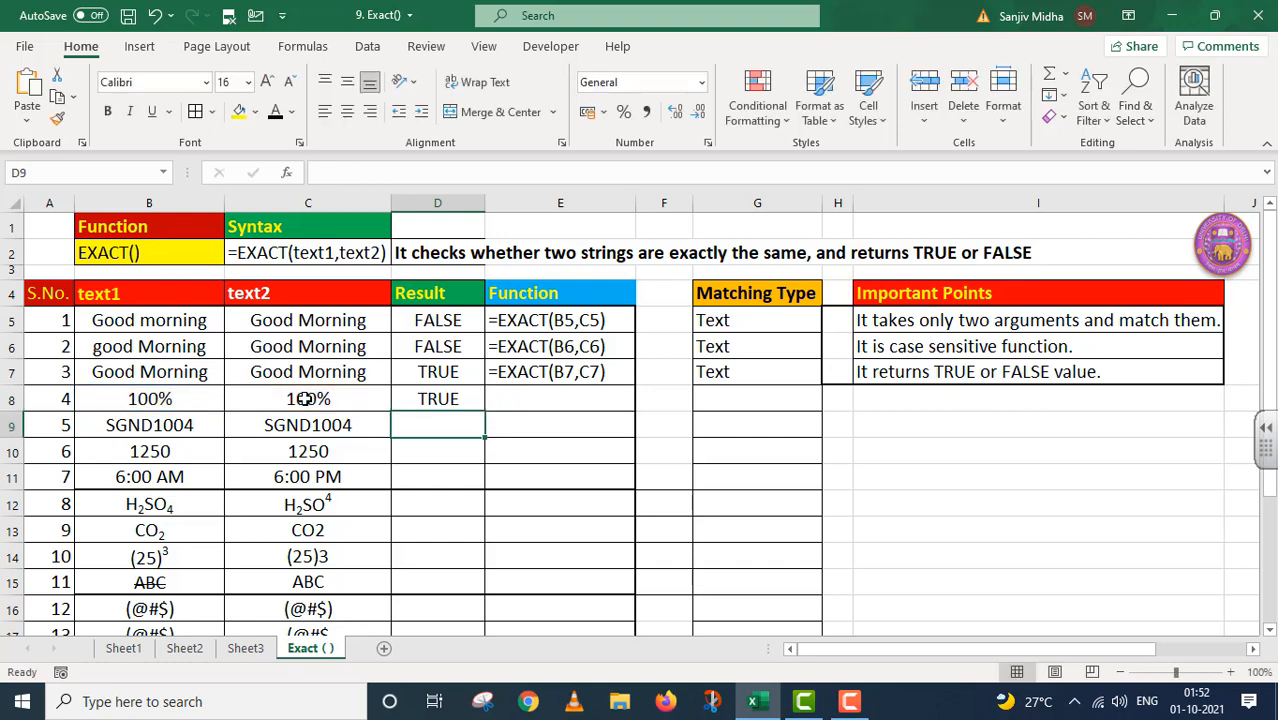
- Copy the D8 formula into E8 as literal text with a leading apostrophe, and enter NUMBER, % as the matching type in G8
{"action": "double_click", "coordinate": [455, 399]}
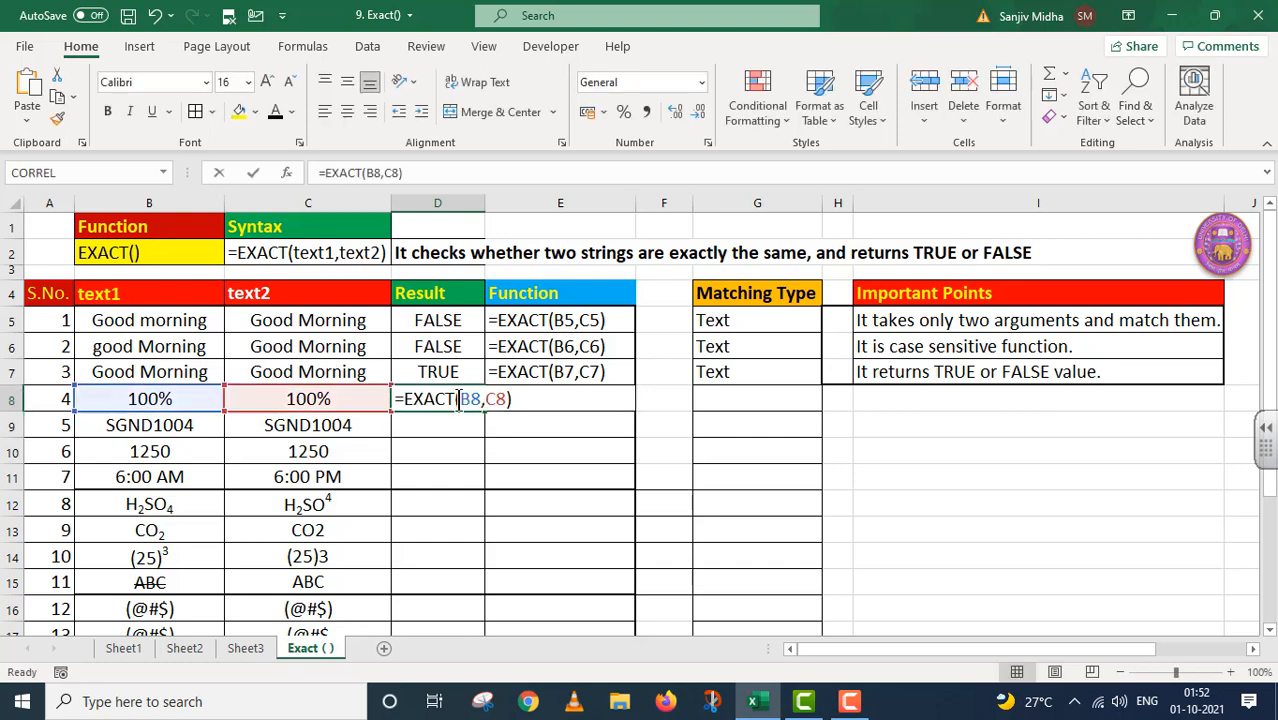
{"action": "left_click_drag", "start_coordinate": [425, 178], "coordinate": [262, 205]}
{"action": "key", "text": "ctrl+c"}
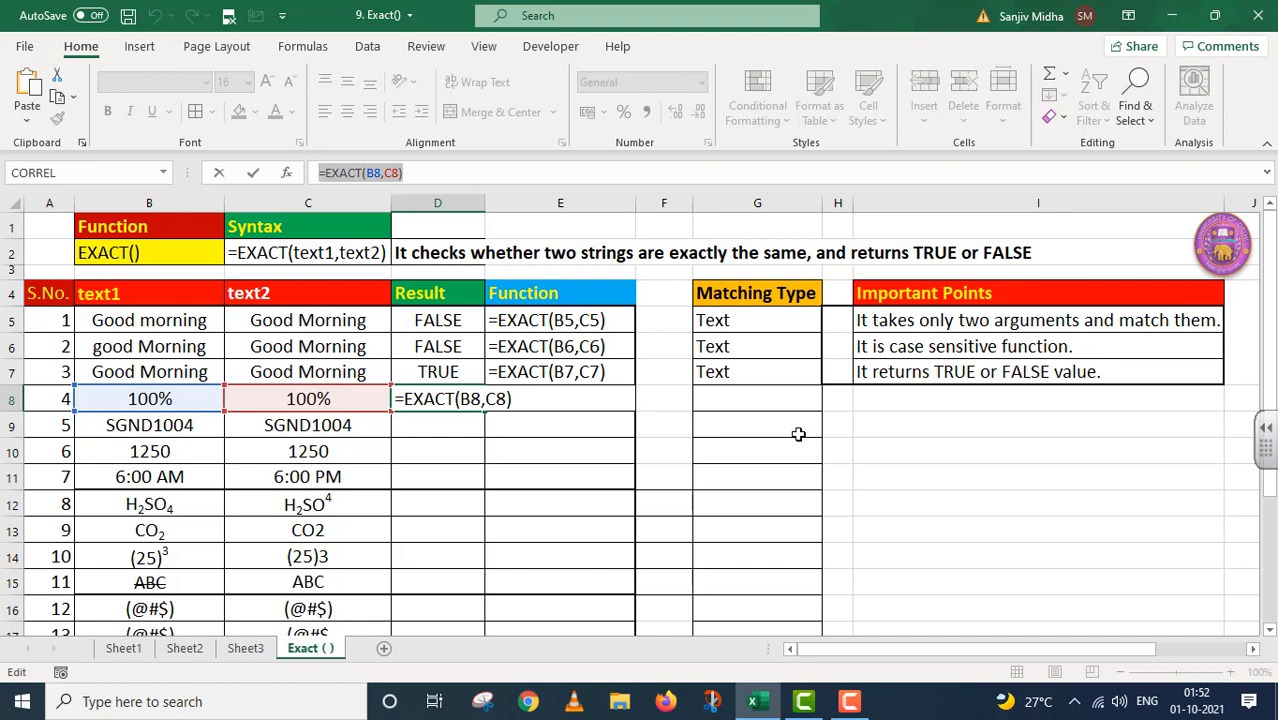
{"action": "key", "text": "Return"}
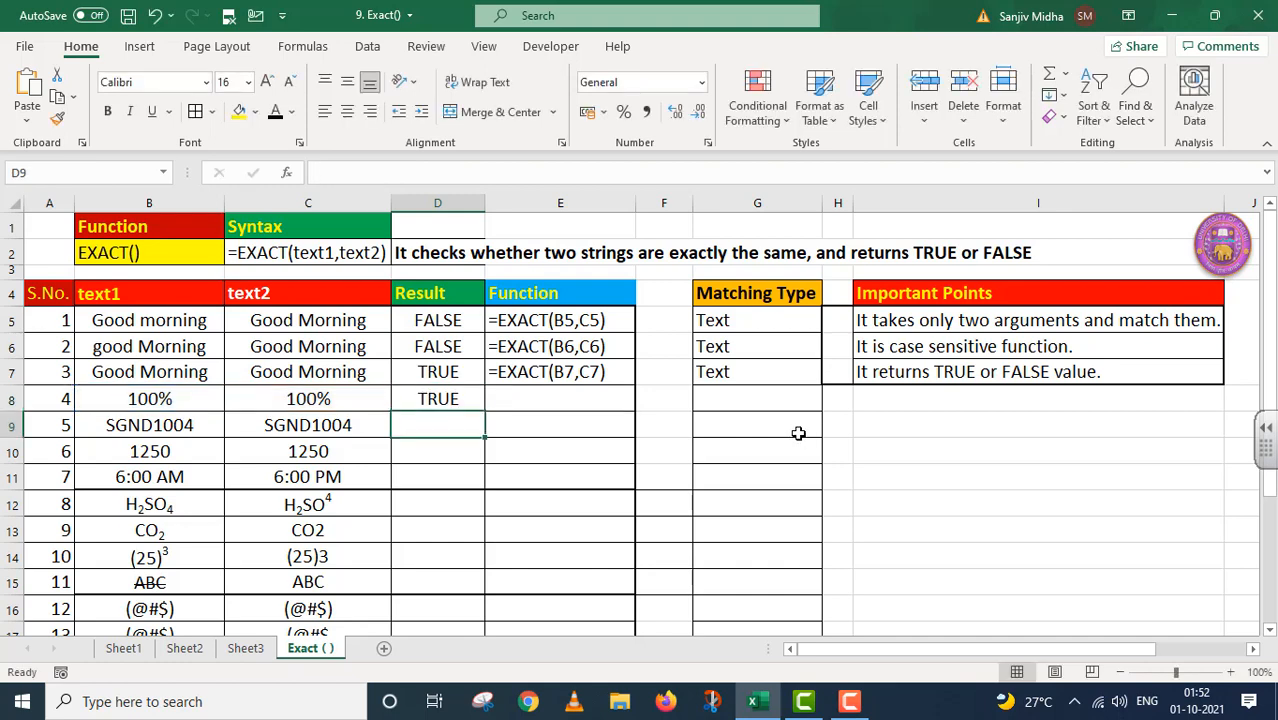
{"action": "double_click", "coordinate": [509, 398]}
{"action": "key", "text": "ctrl+v"}
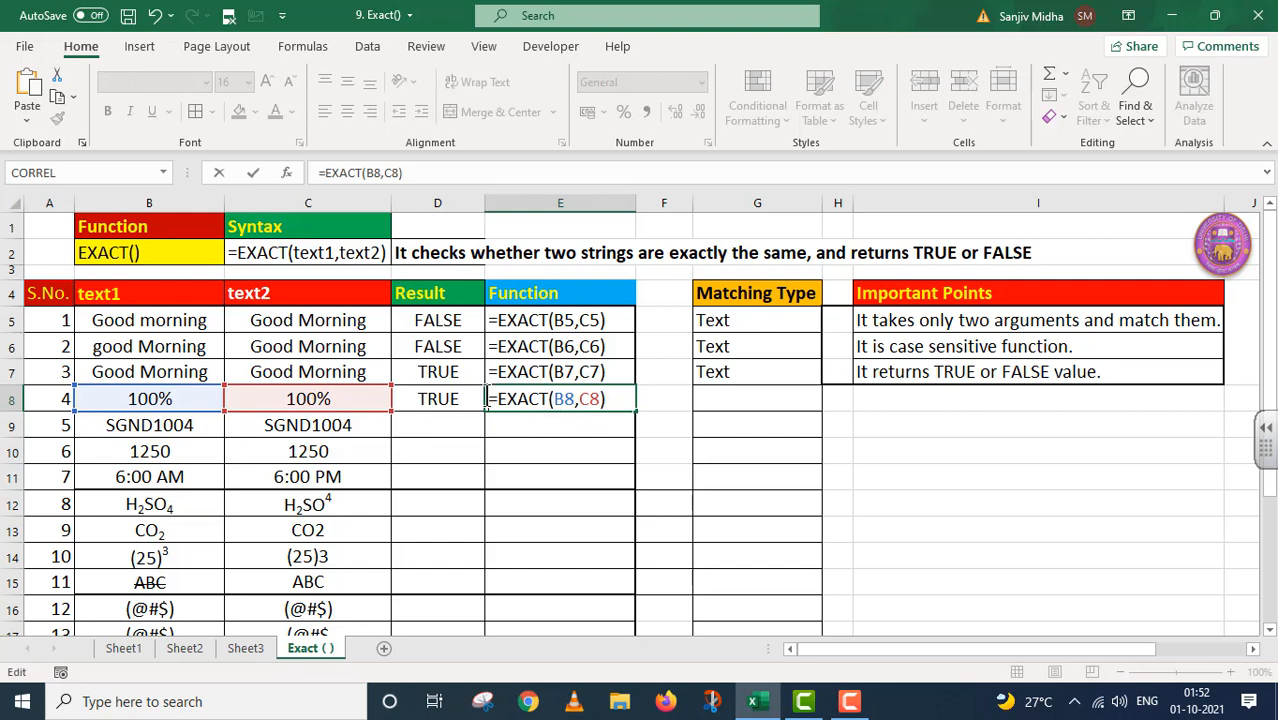
{"action": "double_click", "coordinate": [707, 397]}
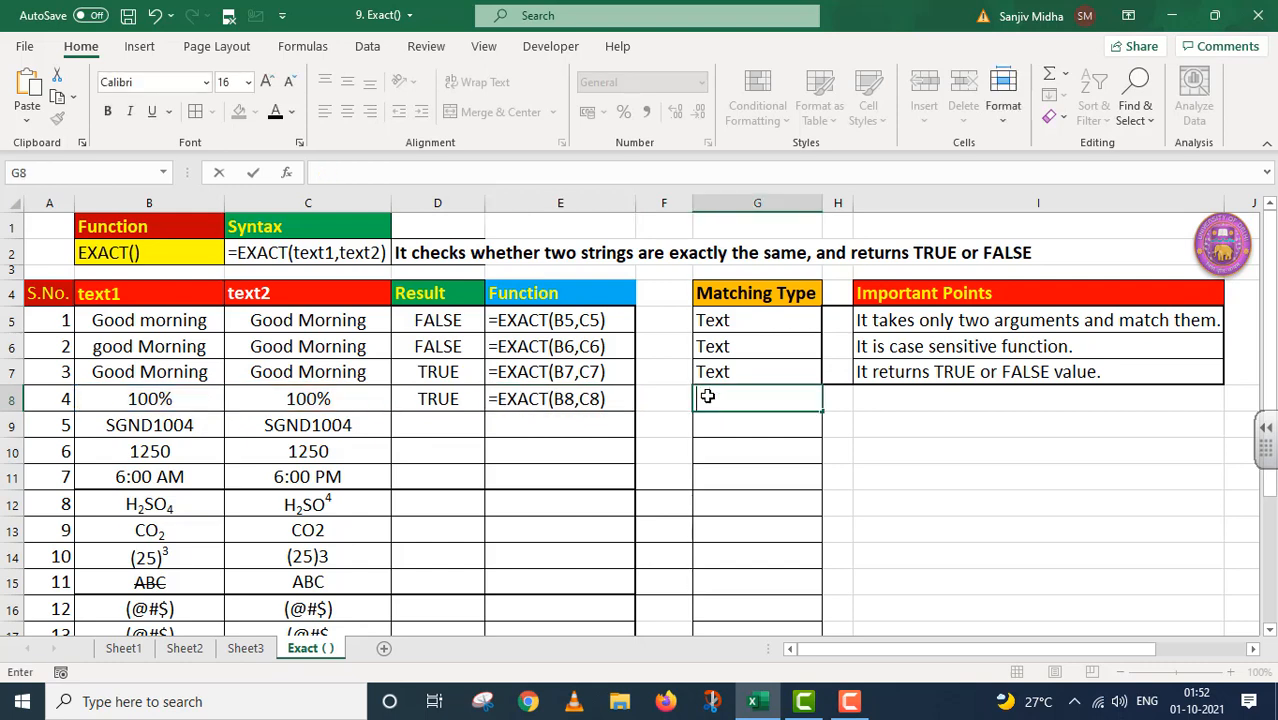
{"action": "type", "text": "NUMBER"}
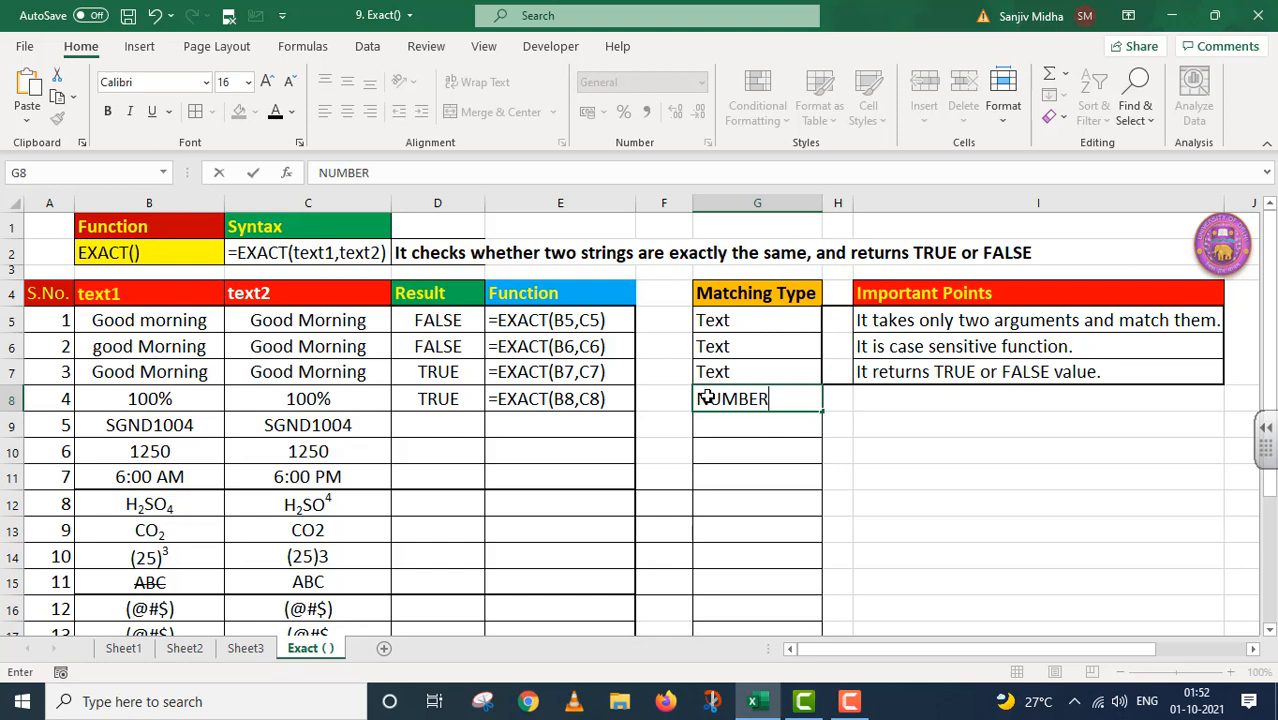
{"action": "type", "text": ", %"}
- Enter the formula =EXACT(B9,C9) in Result cell D9 to compare the fifth pair, the SGND1004 codes
{"action": "left_click", "coordinate": [412, 425]}
{"action": "type", "text": "="}
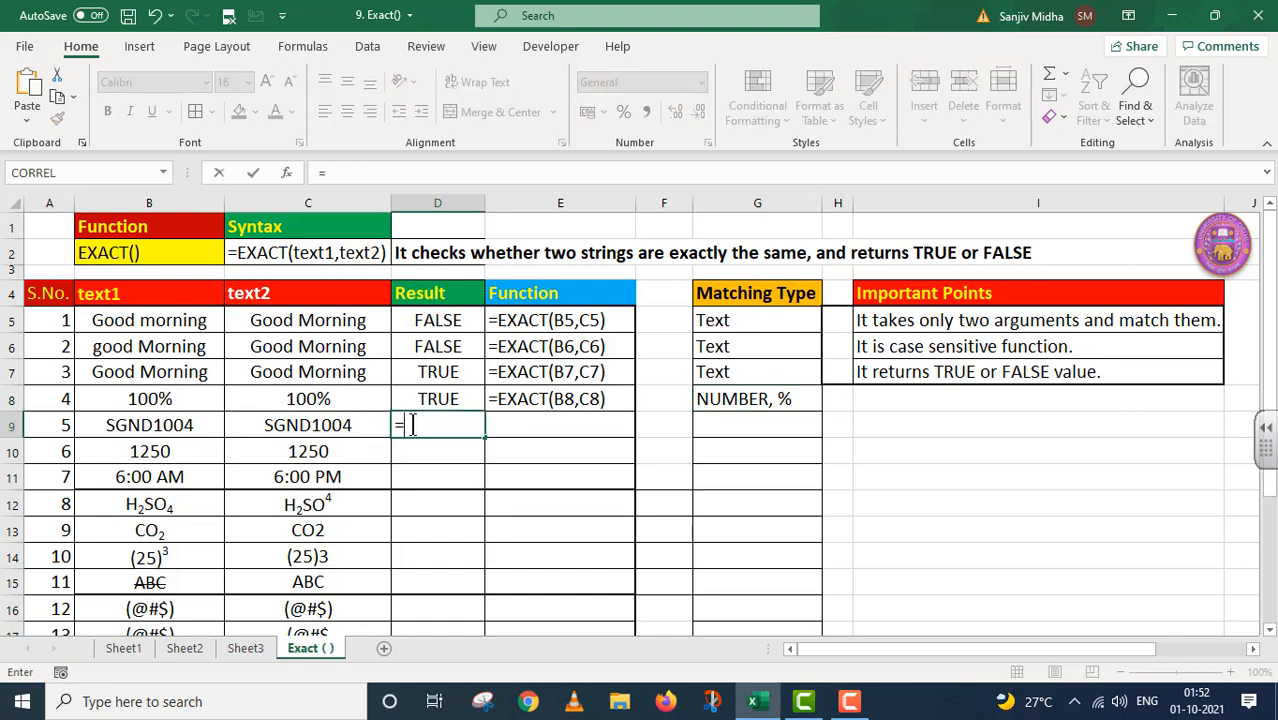
{"action": "type", "text": "EXACT"}
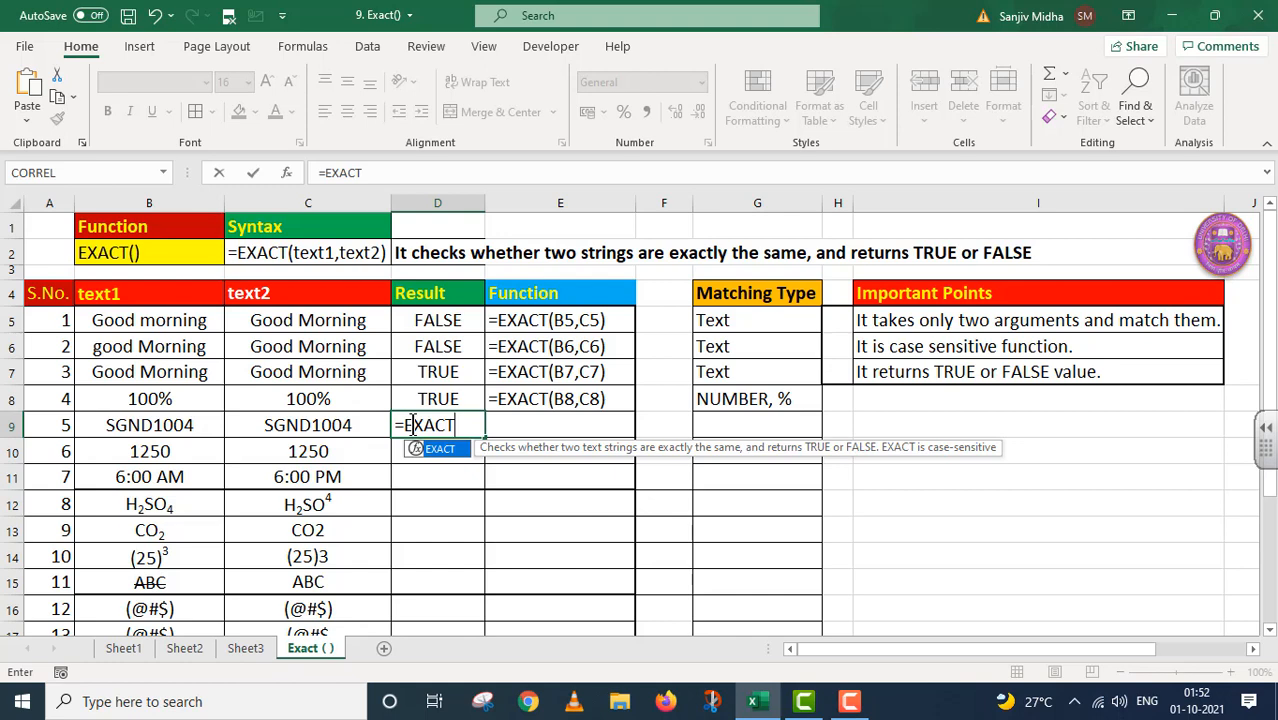
{"action": "type", "text": "("}
{"action": "left_click", "coordinate": [172, 425]}
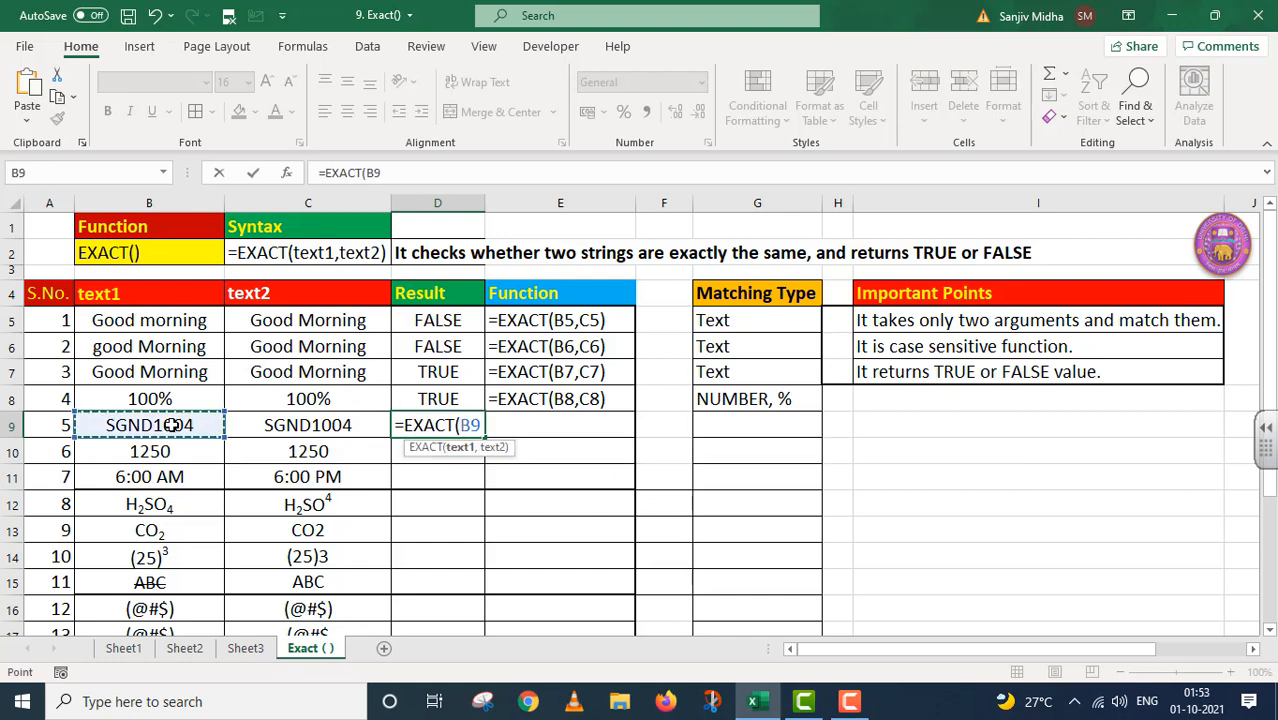
{"action": "type", "text": ","}
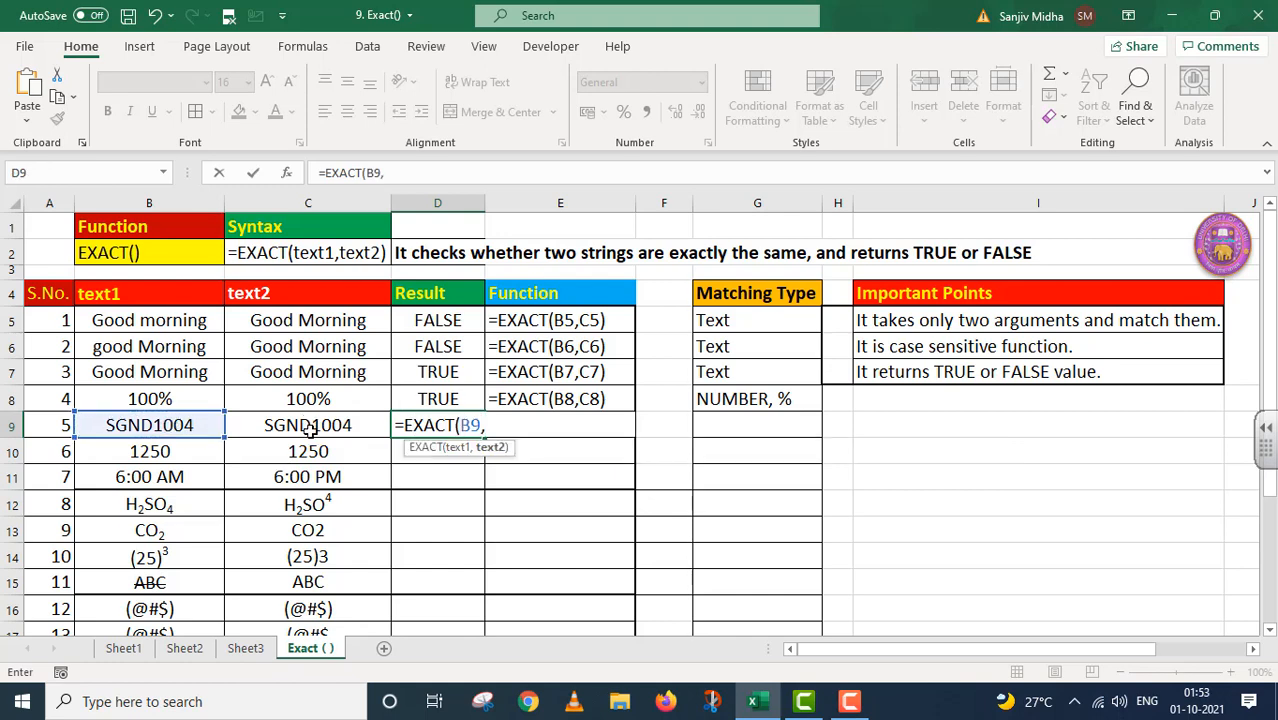
{"action": "left_click", "coordinate": [310, 426]}
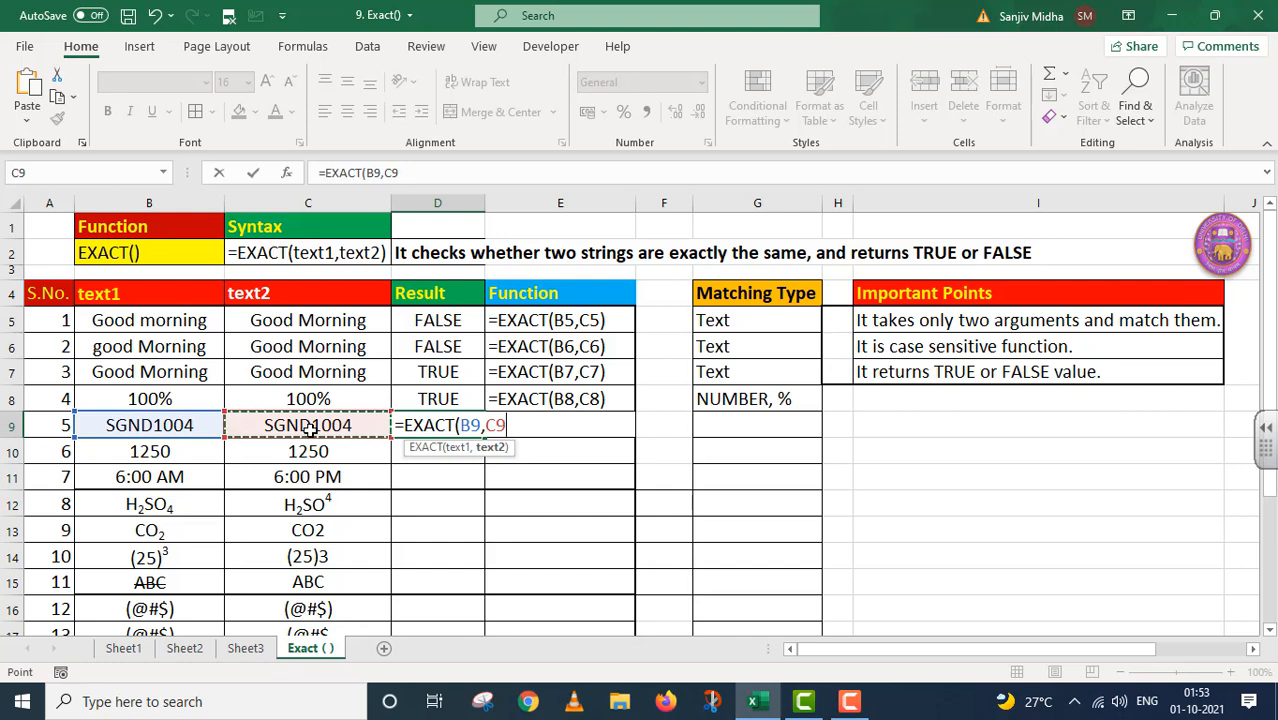
{"action": "type", "text": ")"}
{"action": "key", "text": "Return"}
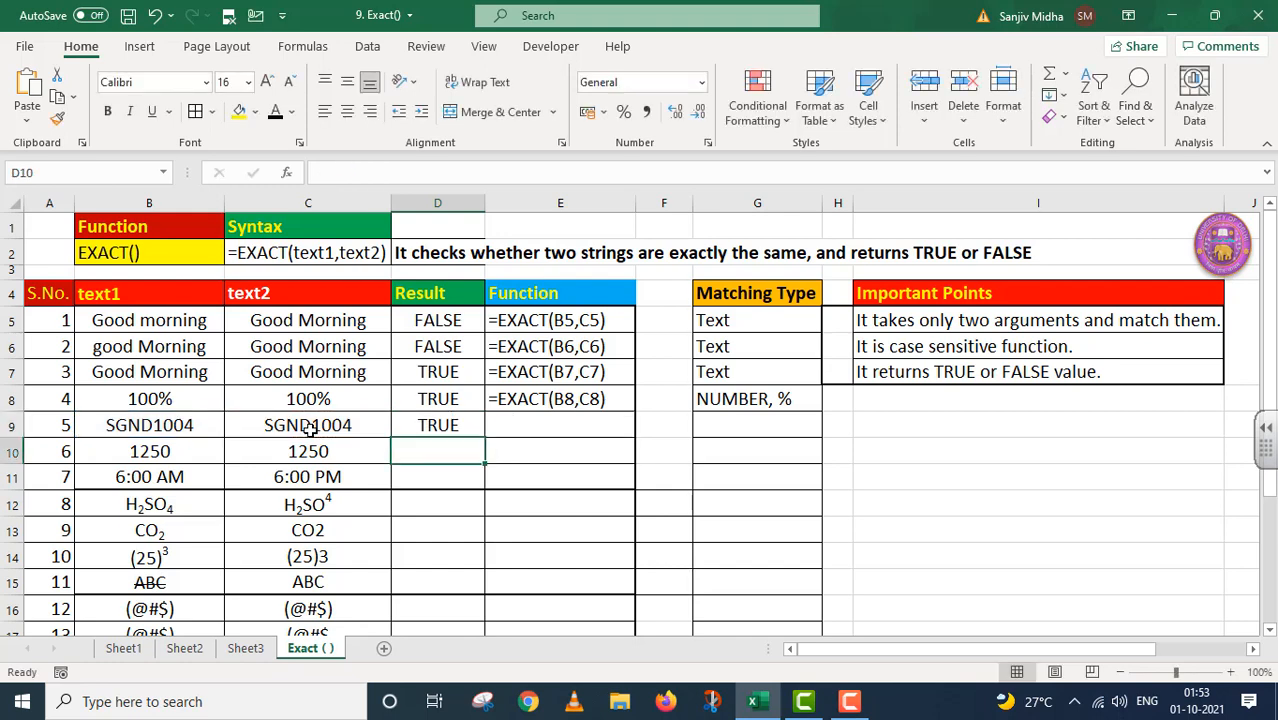
- Copy the D9 formula into E9 as literal text with a leading apostrophe, and enter ALPHANUMERIC as the matching type in G9
{"action": "left_click", "coordinate": [430, 420]}
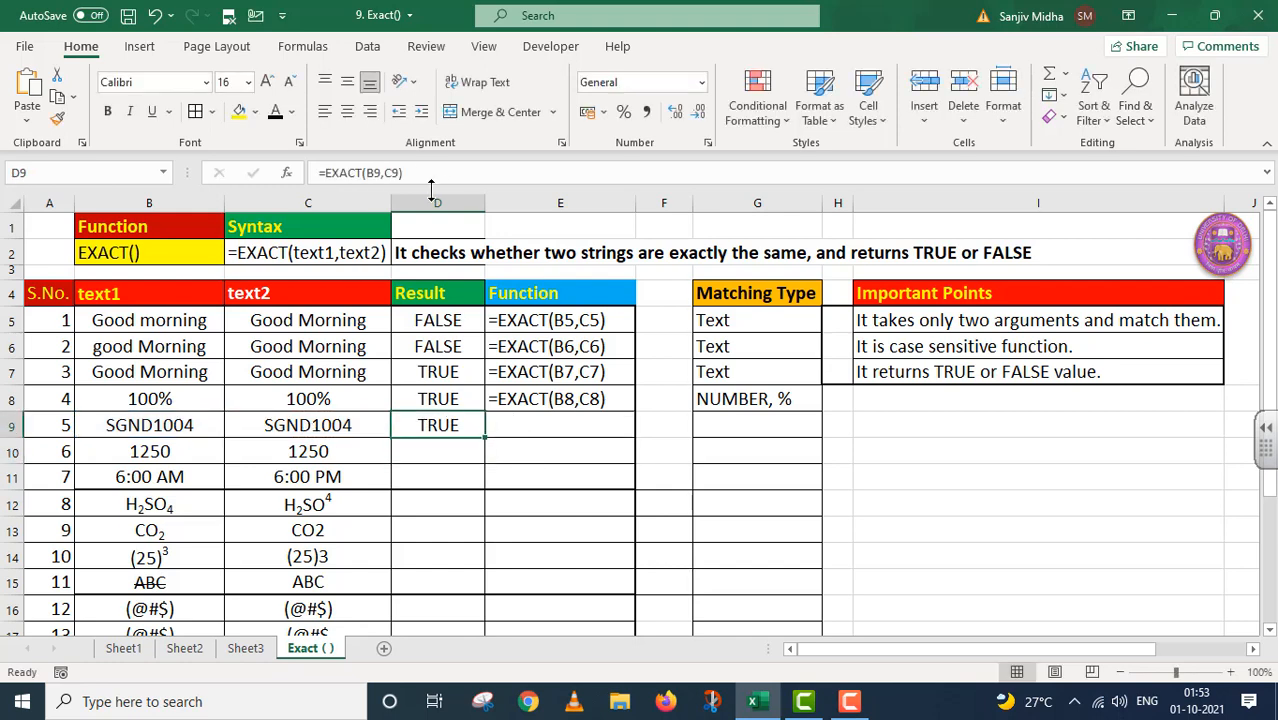
{"action": "left_click_drag", "start_coordinate": [430, 172], "coordinate": [300, 200]}
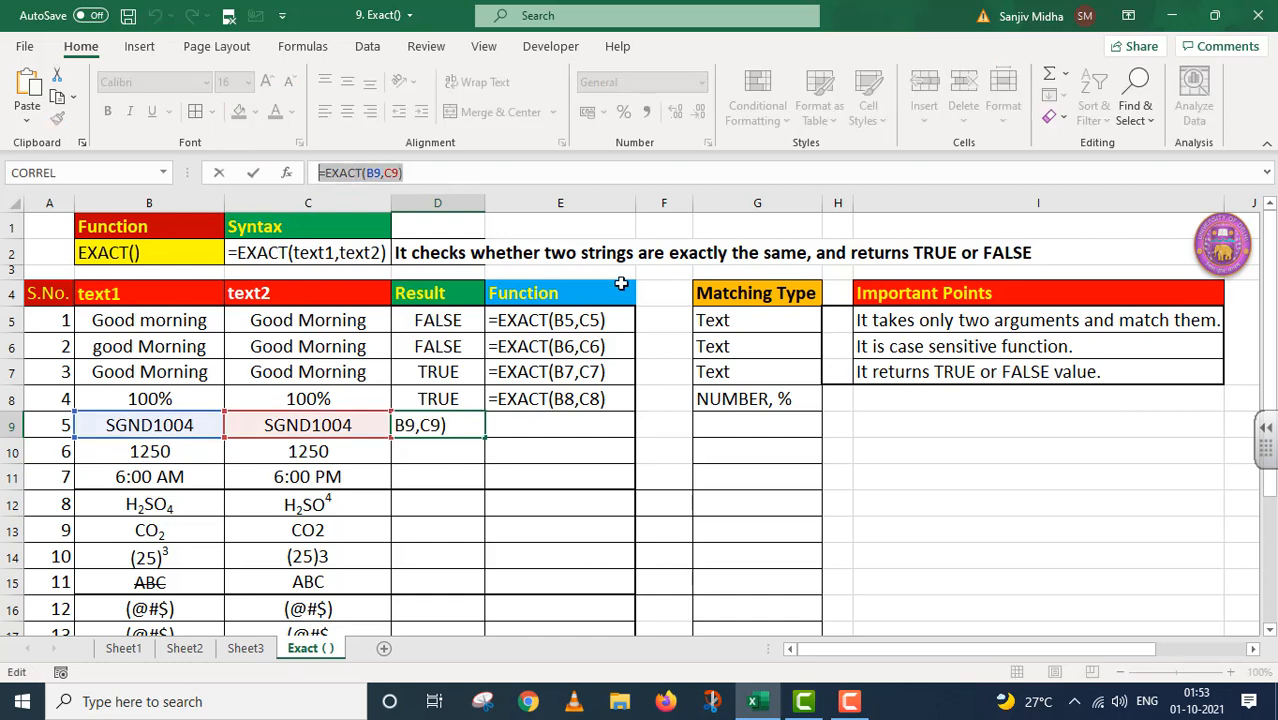
{"action": "left_click", "coordinate": [725, 422]}
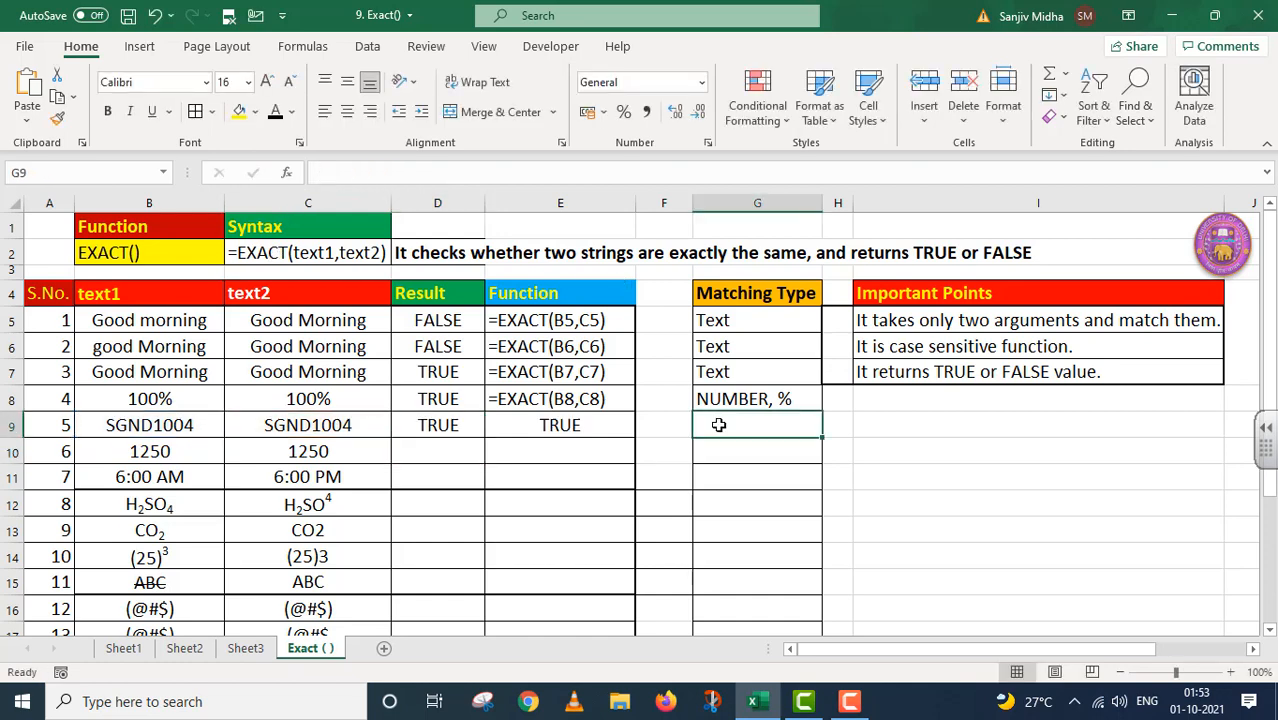
{"action": "left_click", "coordinate": [545, 425]}
{"action": "double_click", "coordinate": [498, 428]}
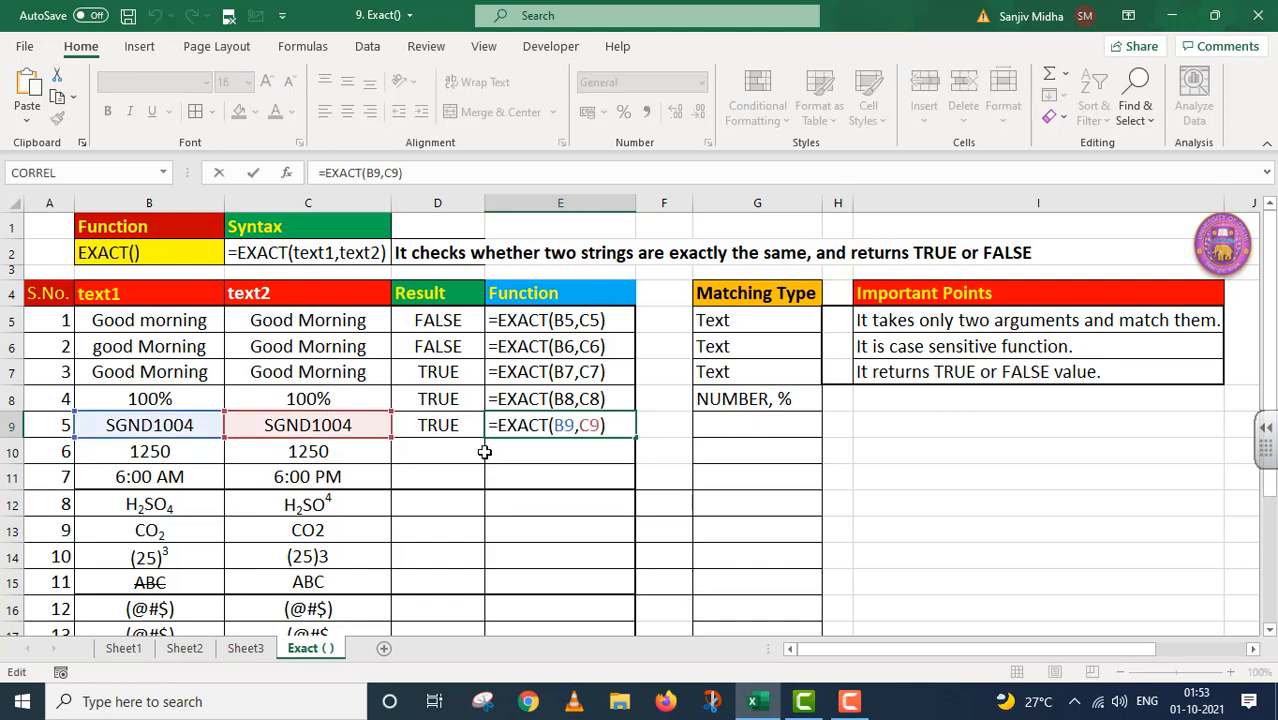
{"action": "left_click", "coordinate": [705, 424]}
{"action": "type", "text": "ALPH"}
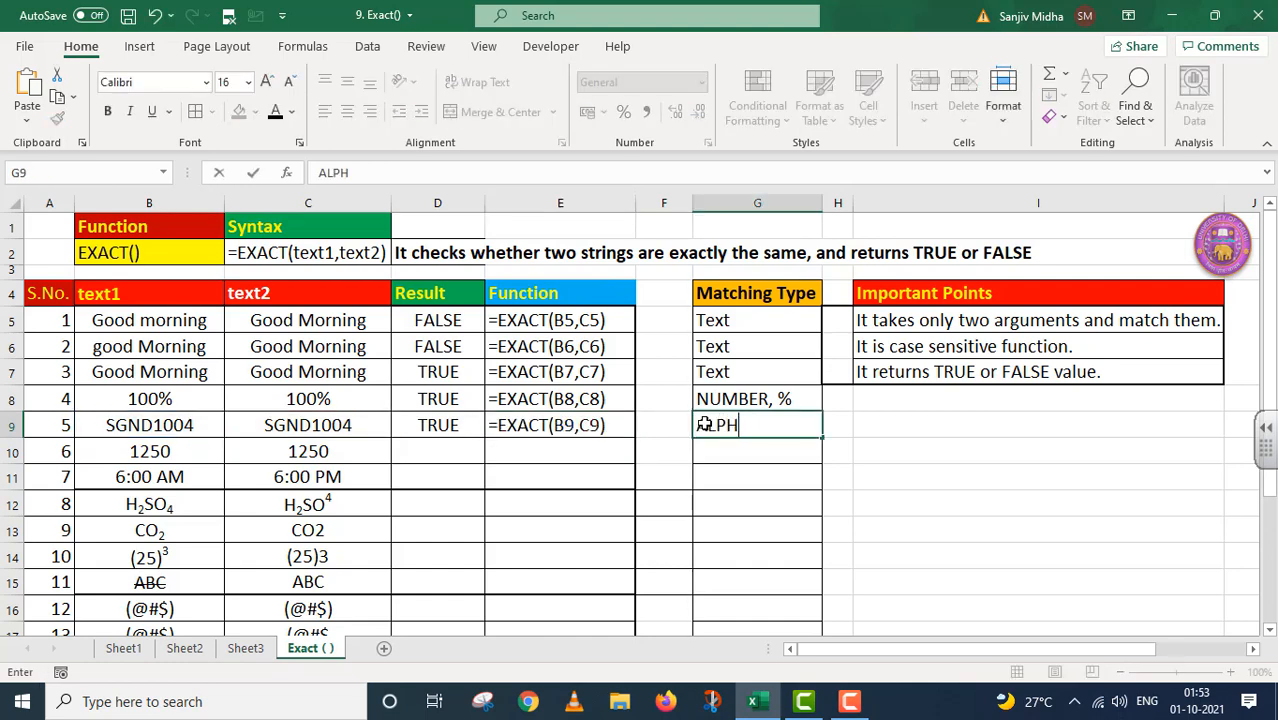
{"action": "type", "text": "ANUMERI"}
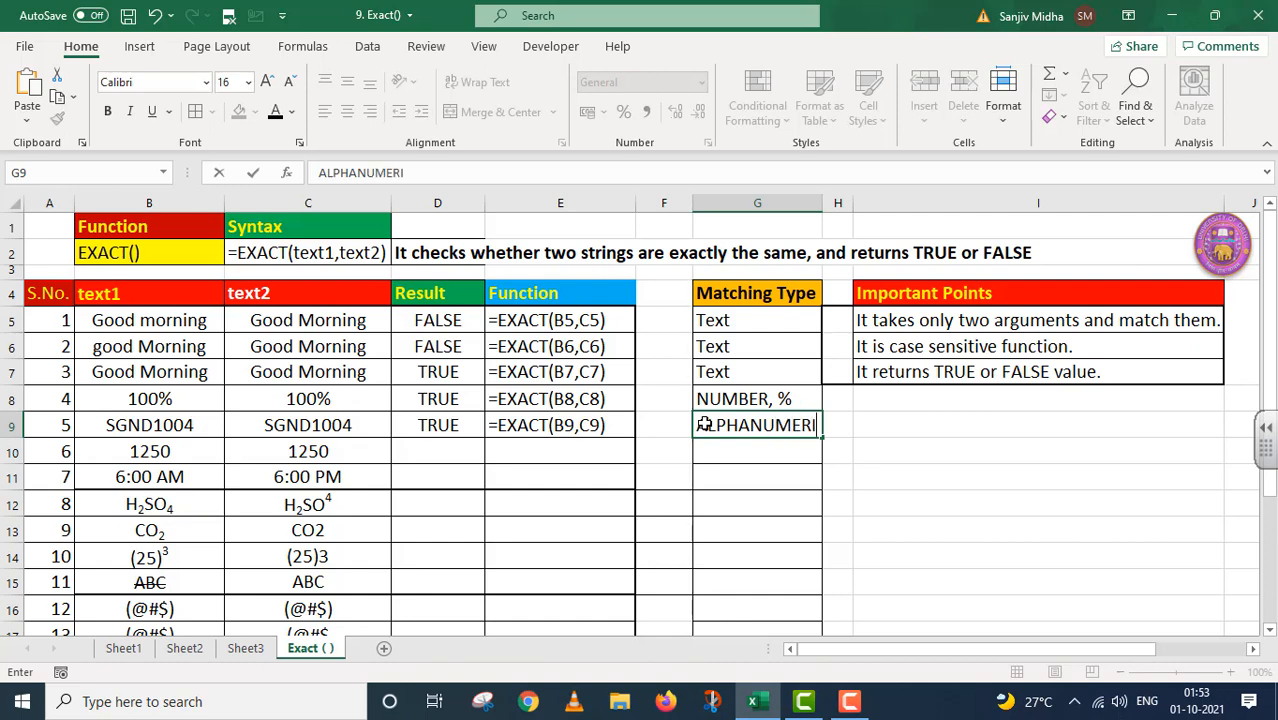
{"action": "type", "text": "C"}
- Enter the formula =EXACT(B10,C10) in Result cell D10 to compare the sixth pair, the 1250 numbers
{"action": "left_click", "coordinate": [421, 453]}
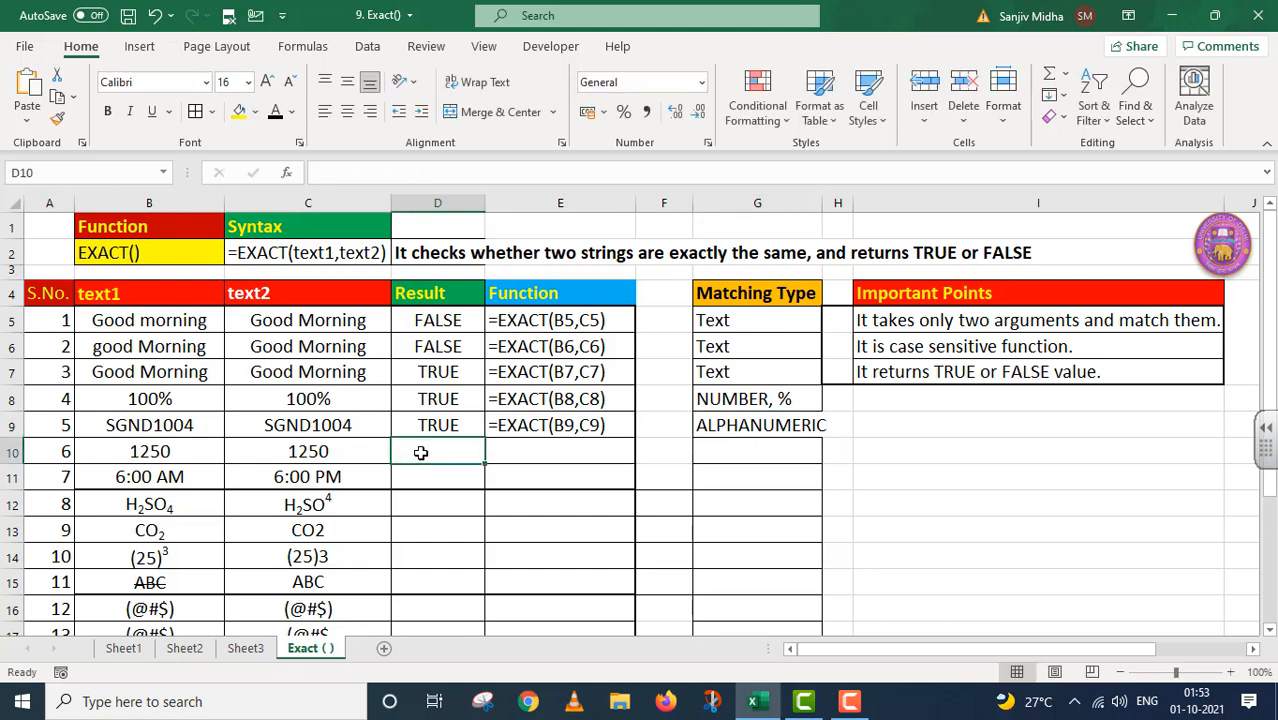
{"action": "type", "text": "="}
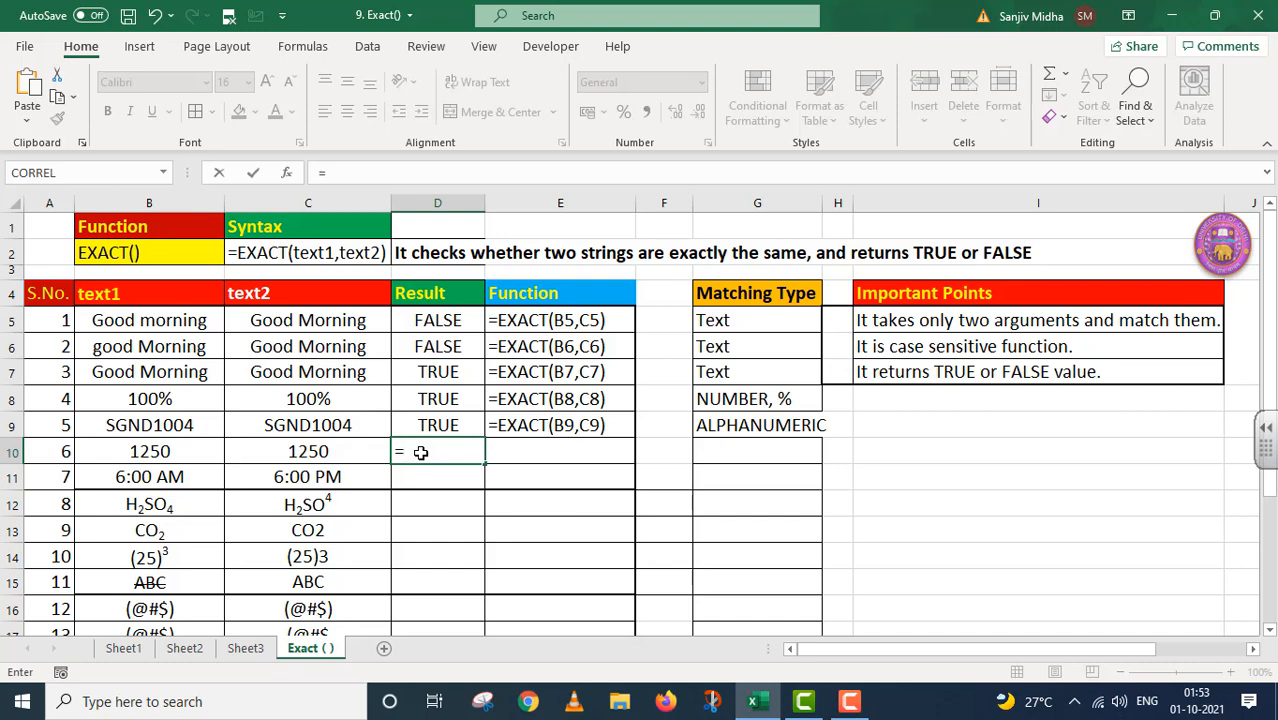
{"action": "type", "text": "EX"}
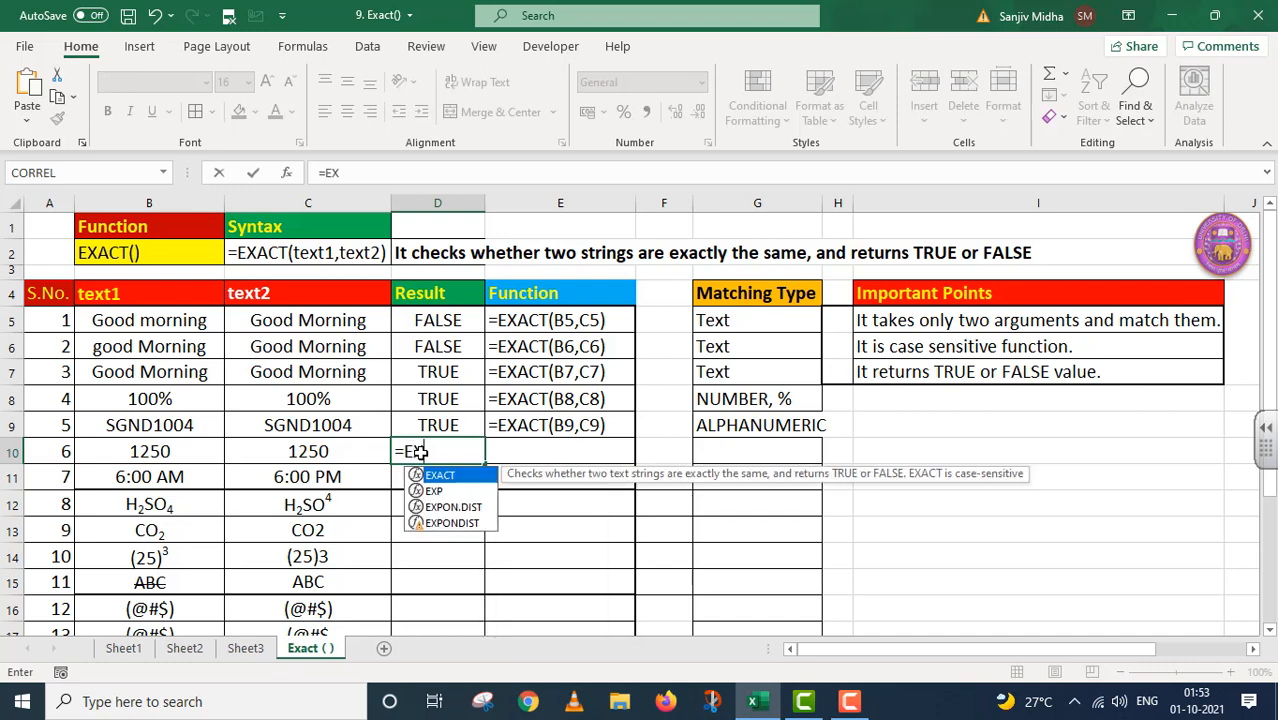
{"action": "type", "text": "ACT("}
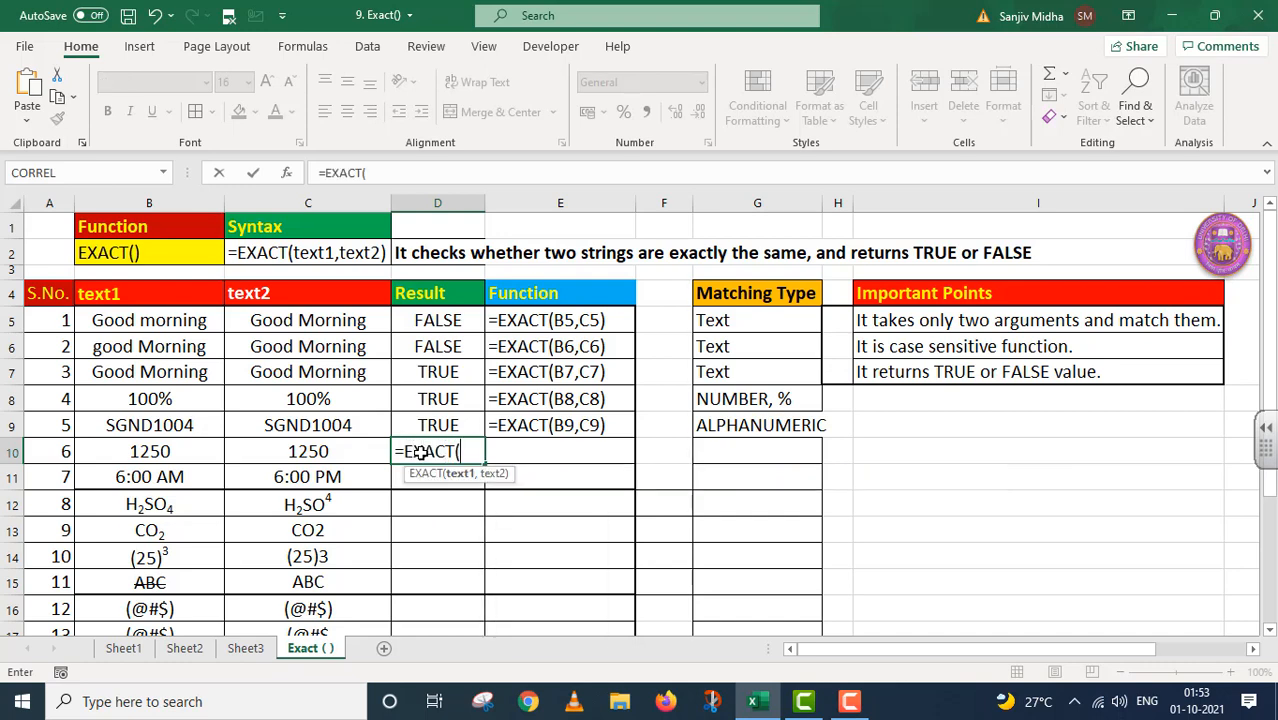
{"action": "left_click", "coordinate": [176, 451]}
{"action": "type", "text": ","}
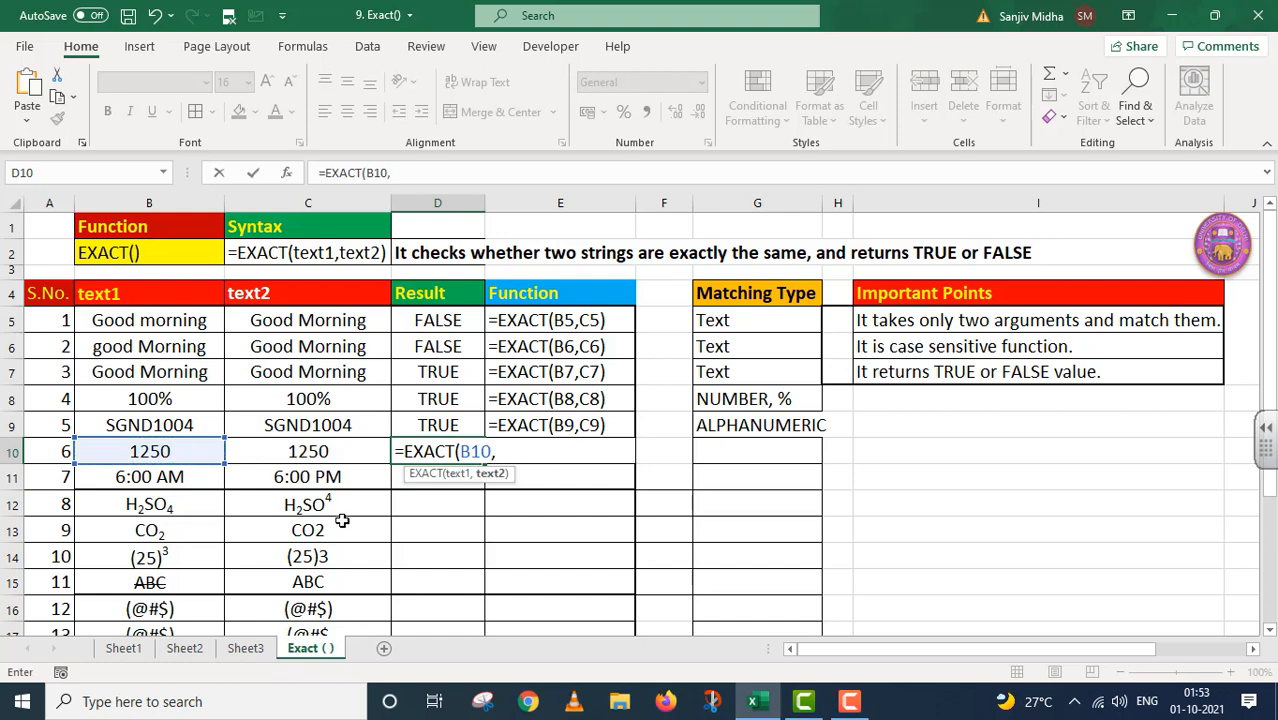
{"action": "left_click", "coordinate": [333, 453]}
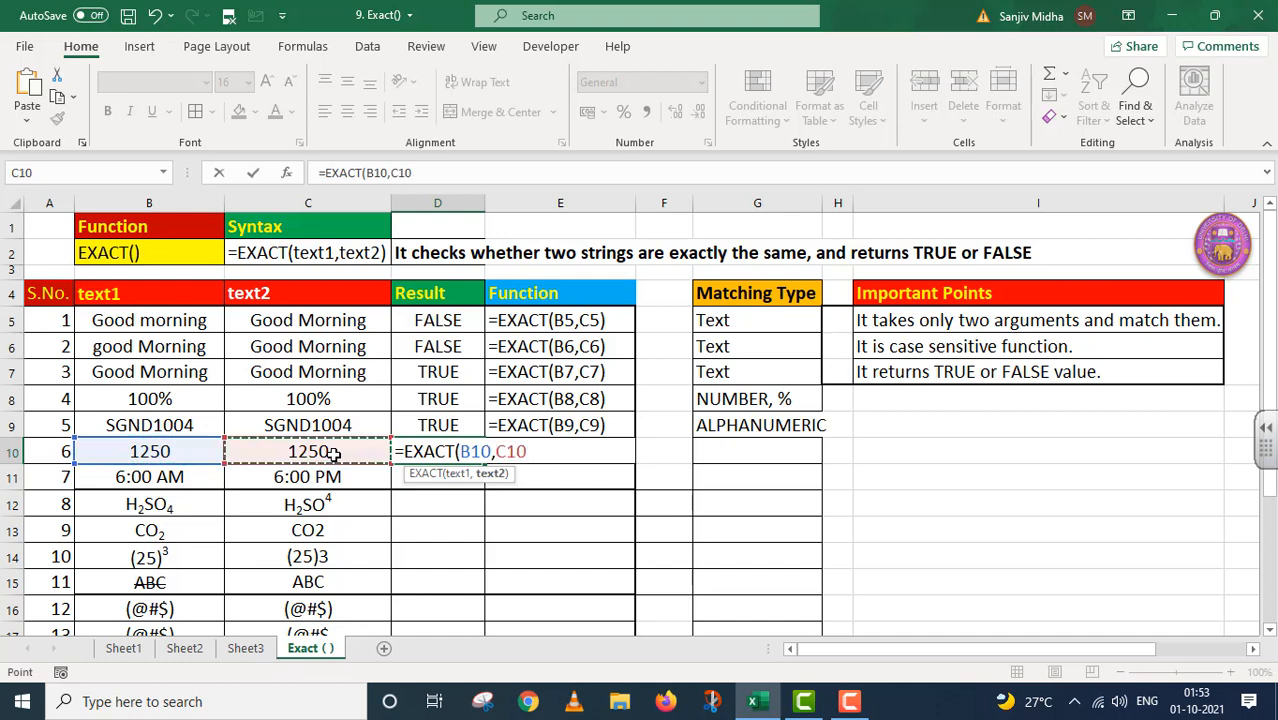
{"action": "type", "text": ")"}
{"action": "key", "text": "Return"}
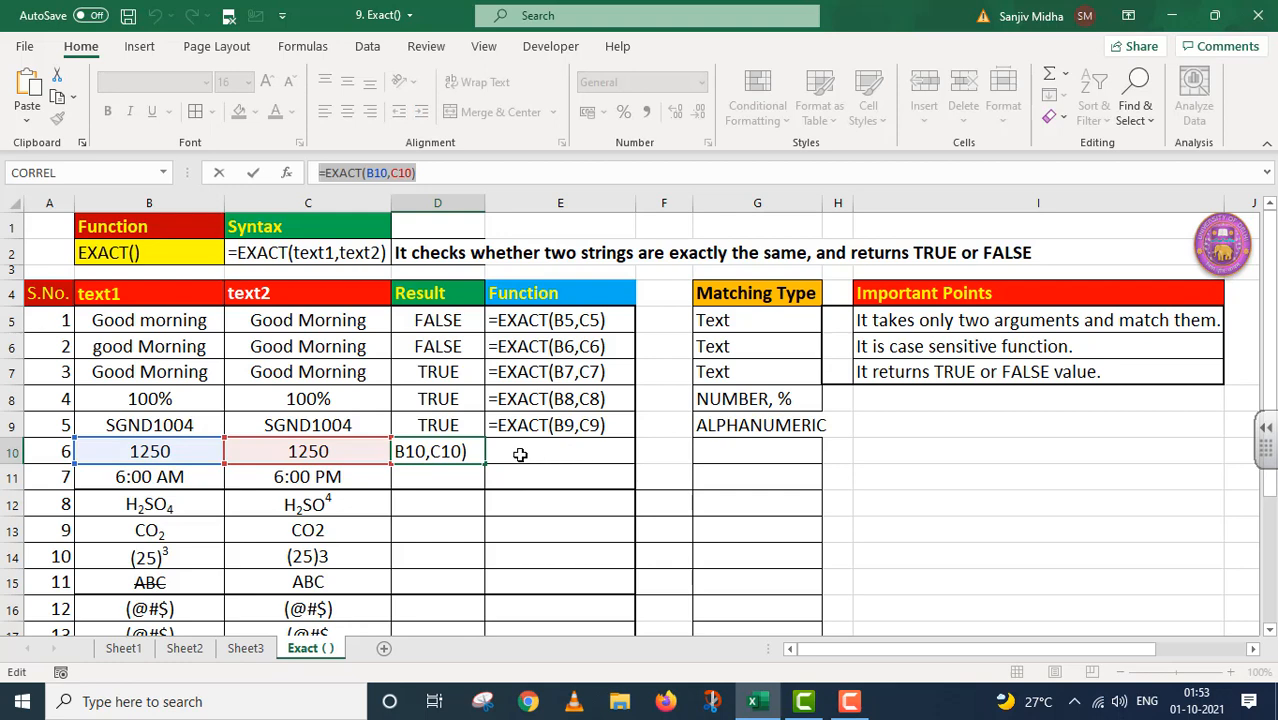
- Copy the D10 formula into E10 as literal text with a leading apostrophe, and enter NUMBER as the matching type in G10
{"action": "key", "text": "Return"}
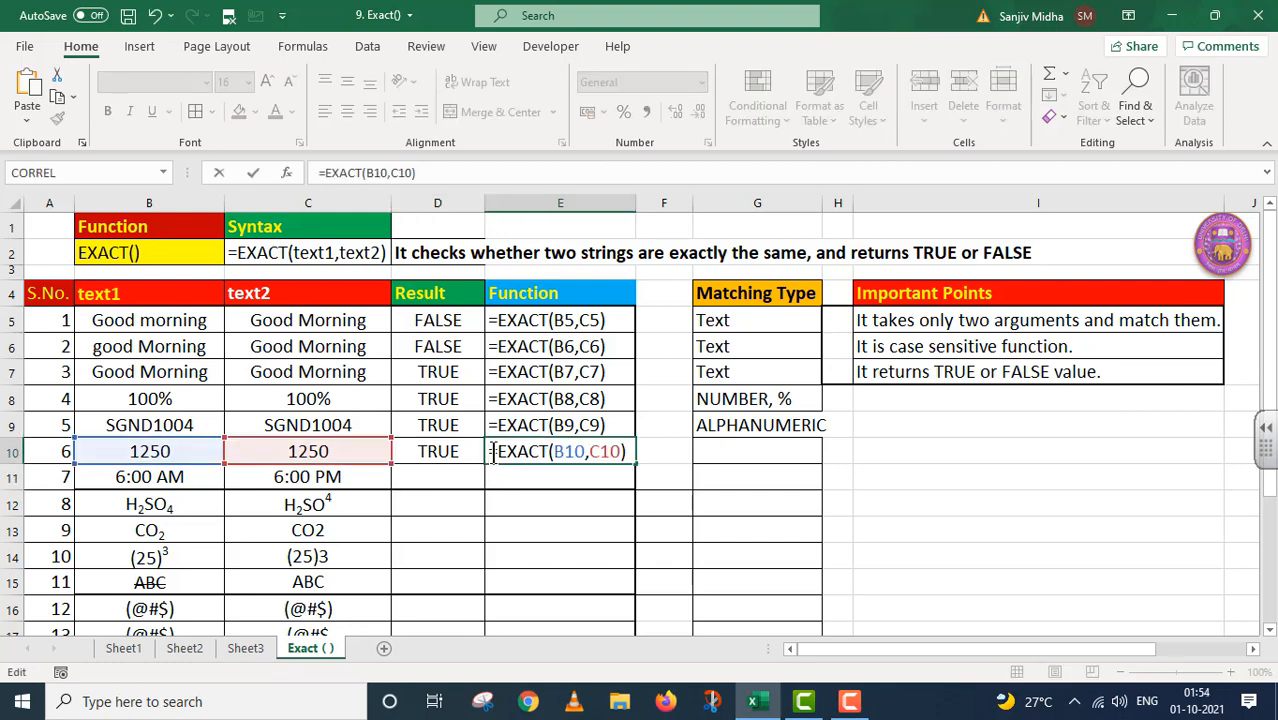
{"action": "type", "text": "'=EXACT(B10,C10"}
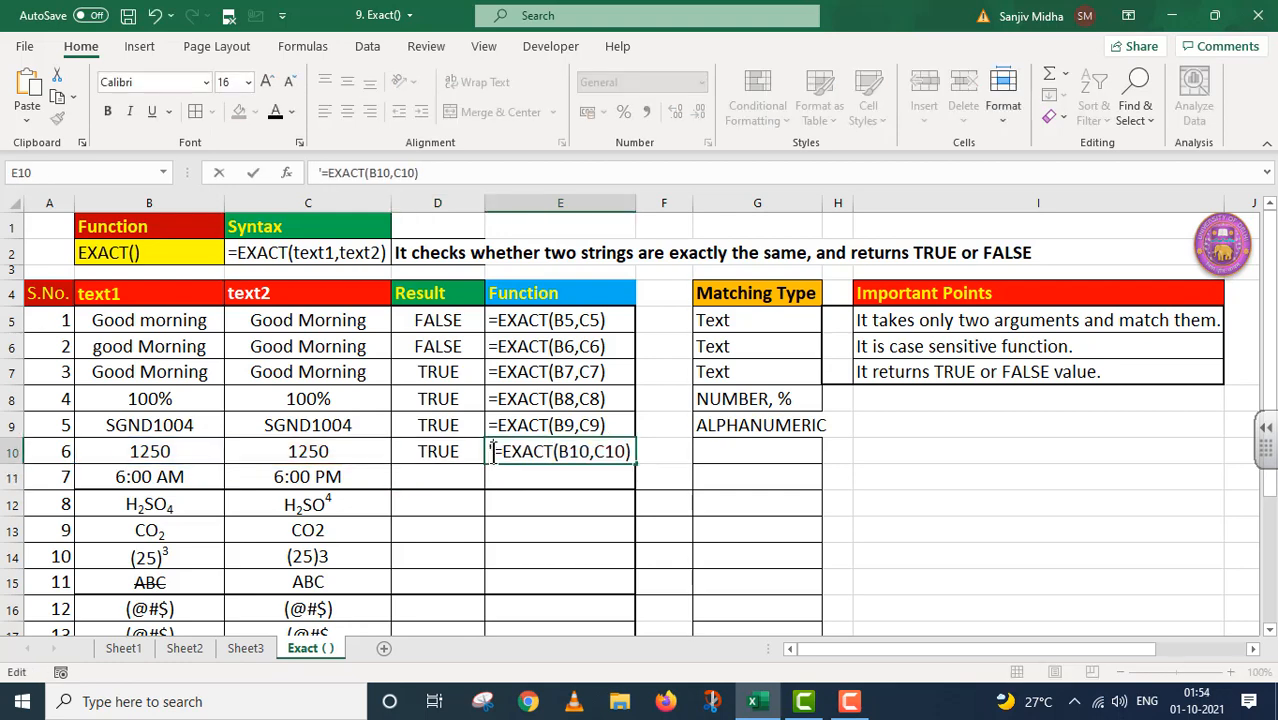
{"action": "left_click", "coordinate": [722, 451]}
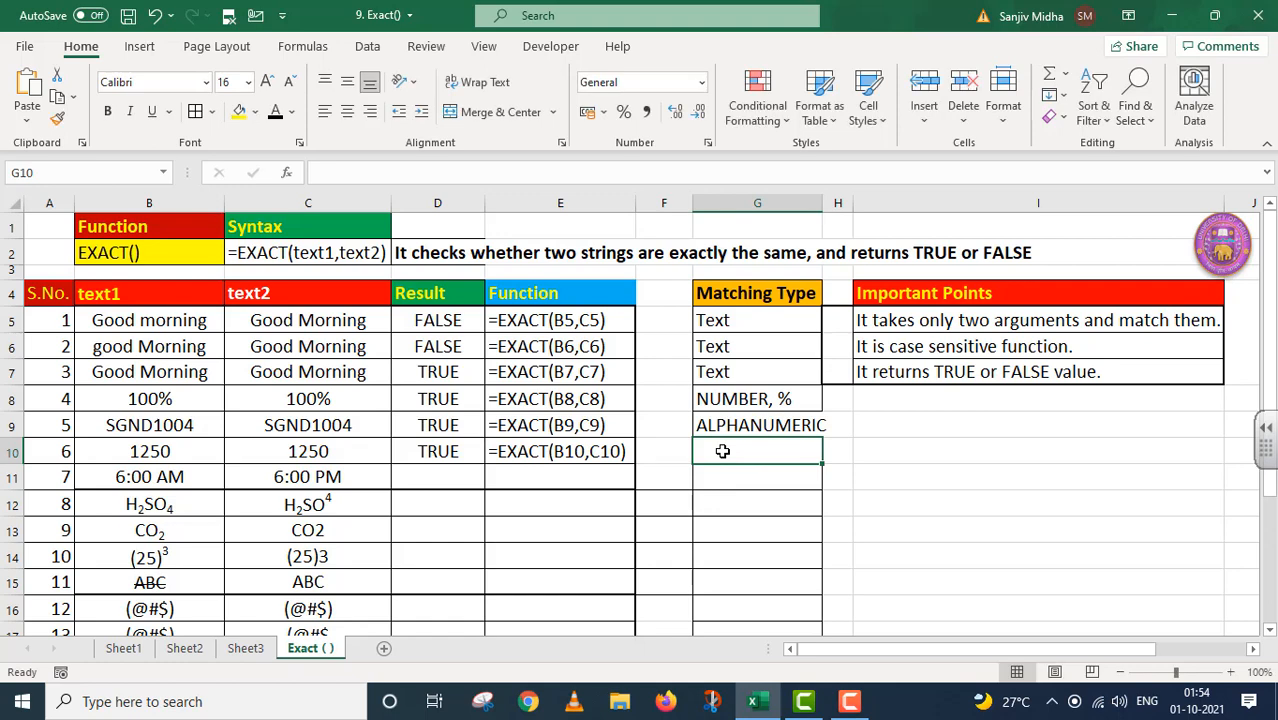
{"action": "type", "text": "NUMBE"}
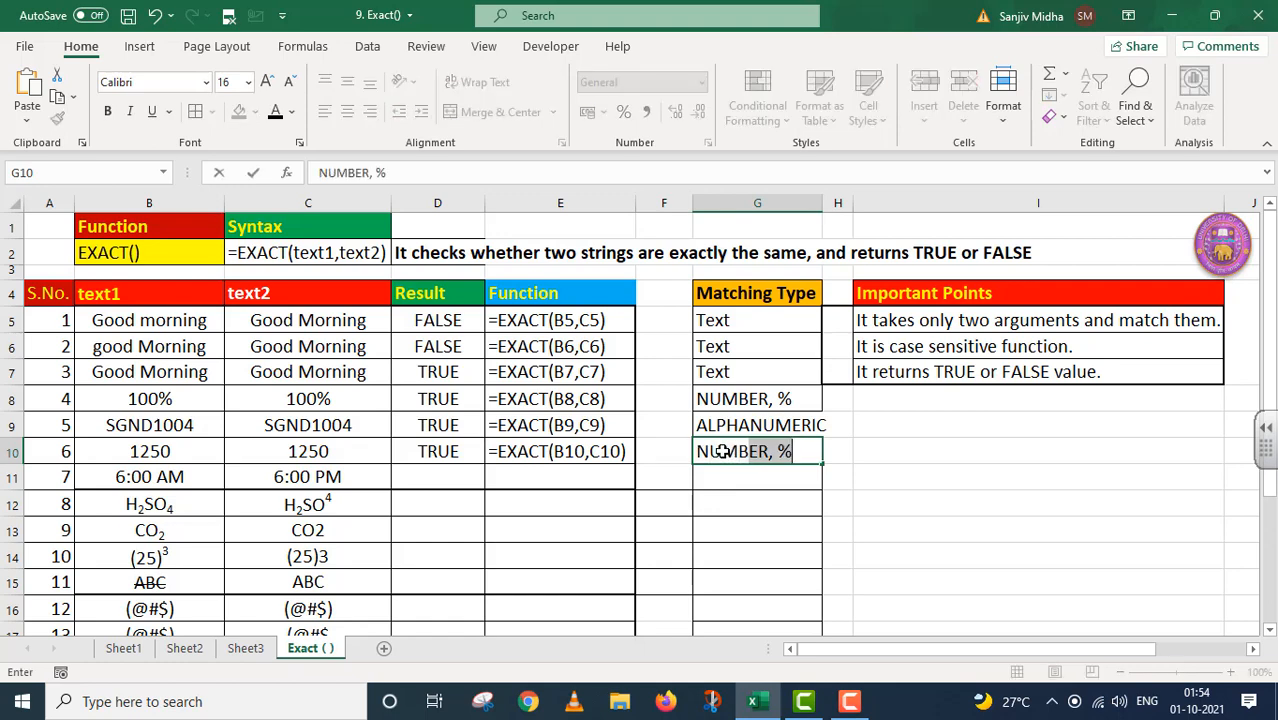
{"action": "type", "text": "R"}
{"action": "key", "text": "BackSpace"}
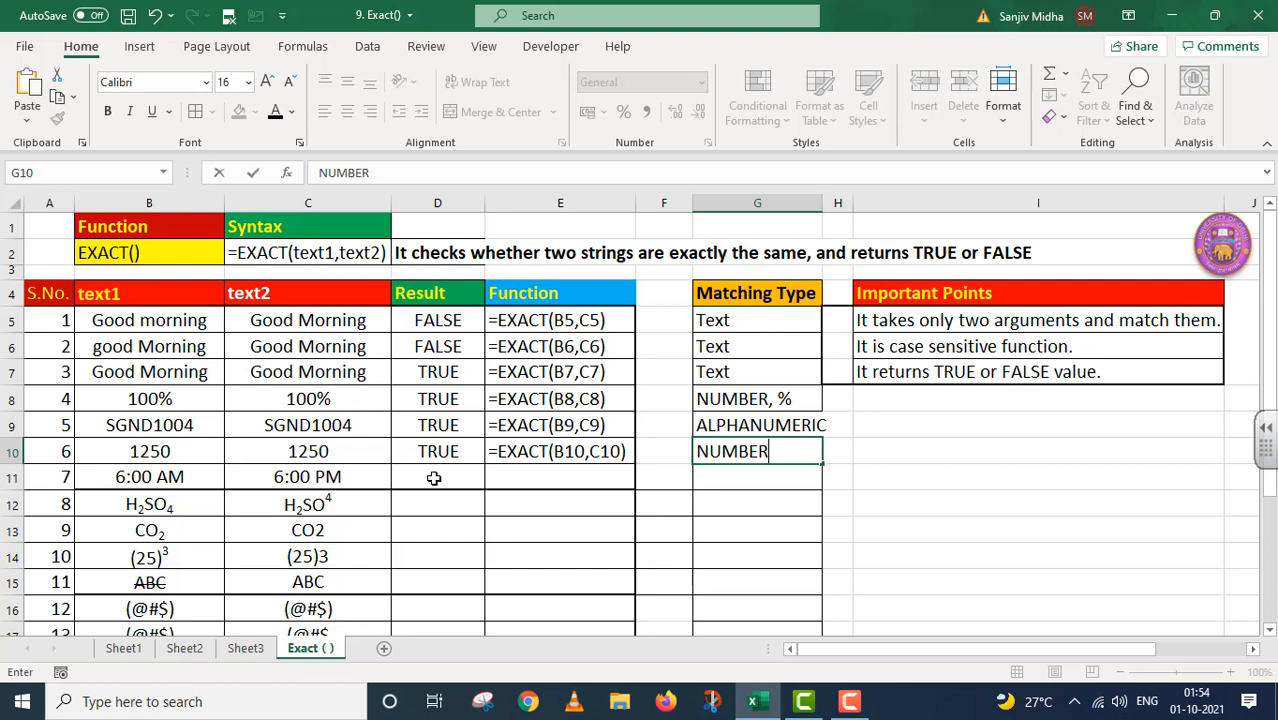
- Enter TIME as the matching type in G11, and the formula =EXACT(B11,C11) in Result cell D11 to compare the two times
{"action": "left_click", "coordinate": [710, 478]}
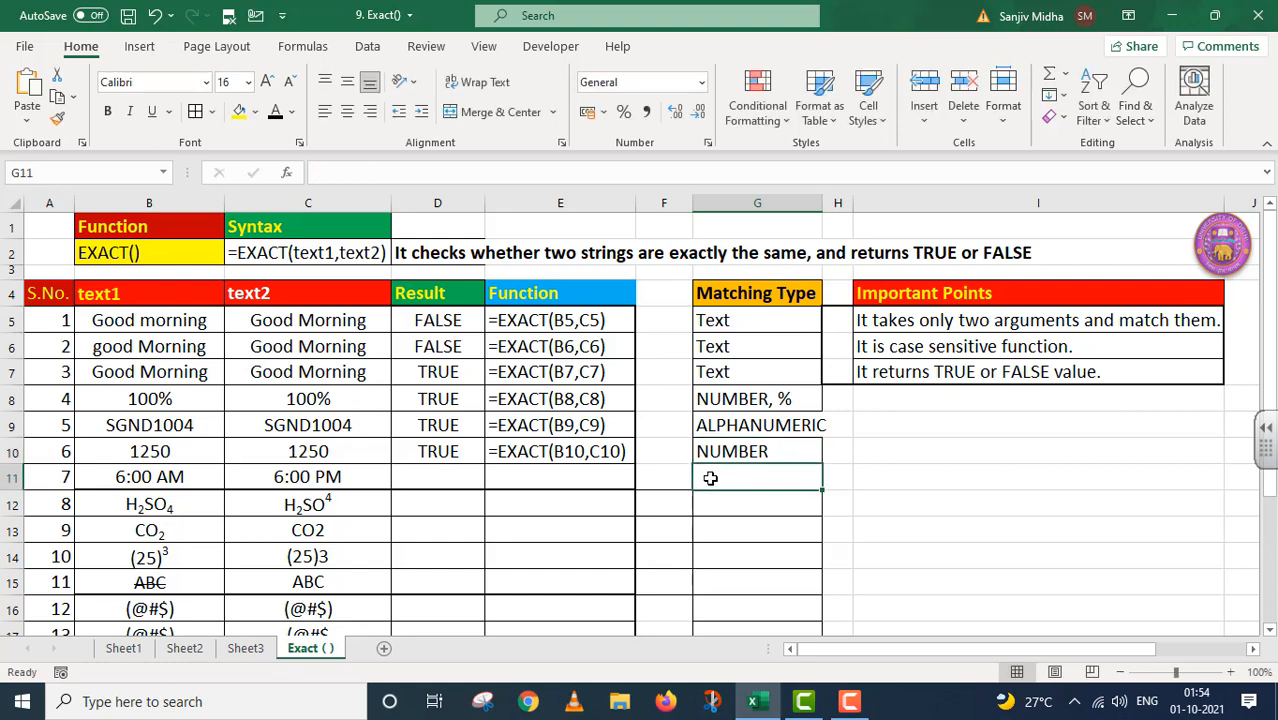
{"action": "type", "text": "TIME"}
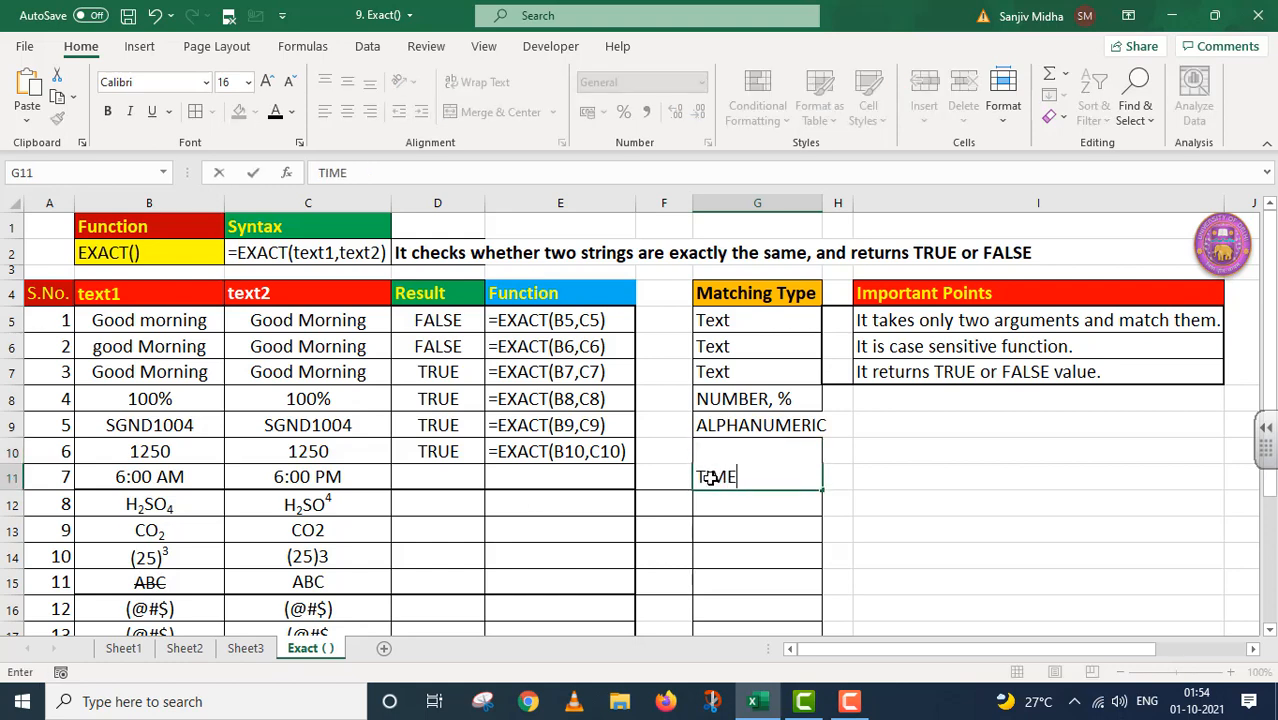
{"action": "left_click", "coordinate": [446, 470]}
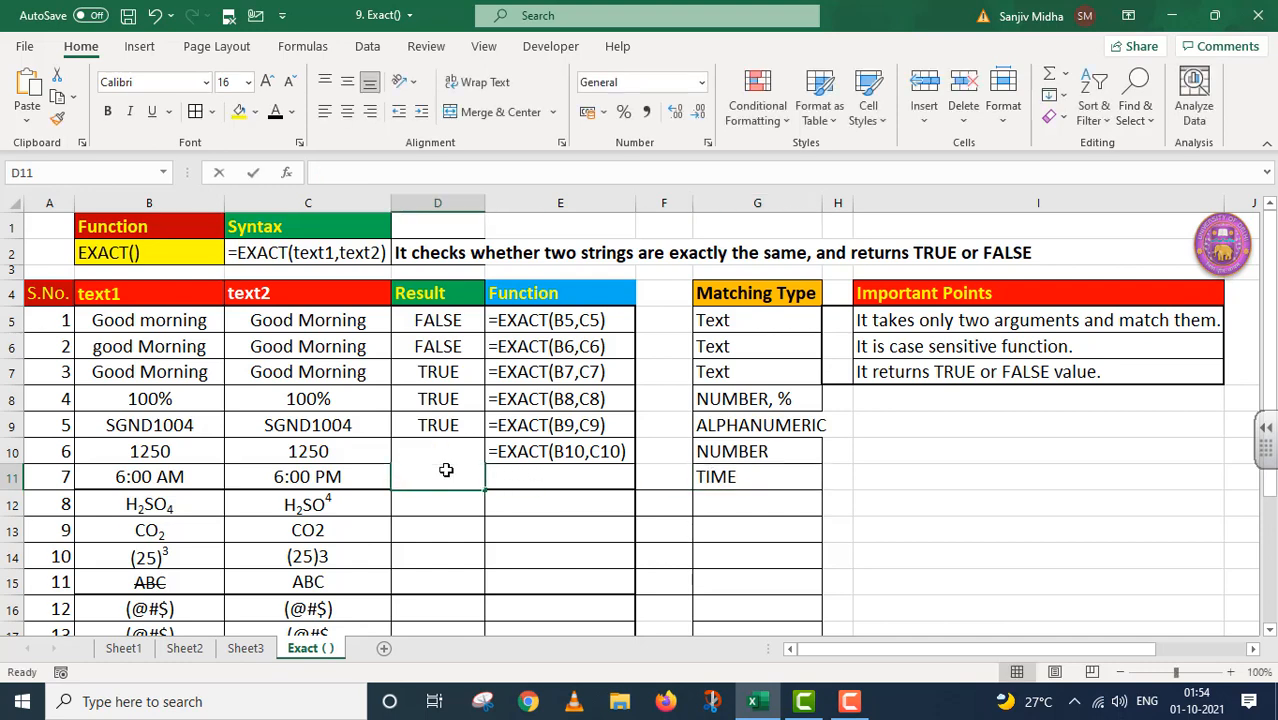
{"action": "double_click", "coordinate": [446, 470]}
{"action": "type", "text": "="}
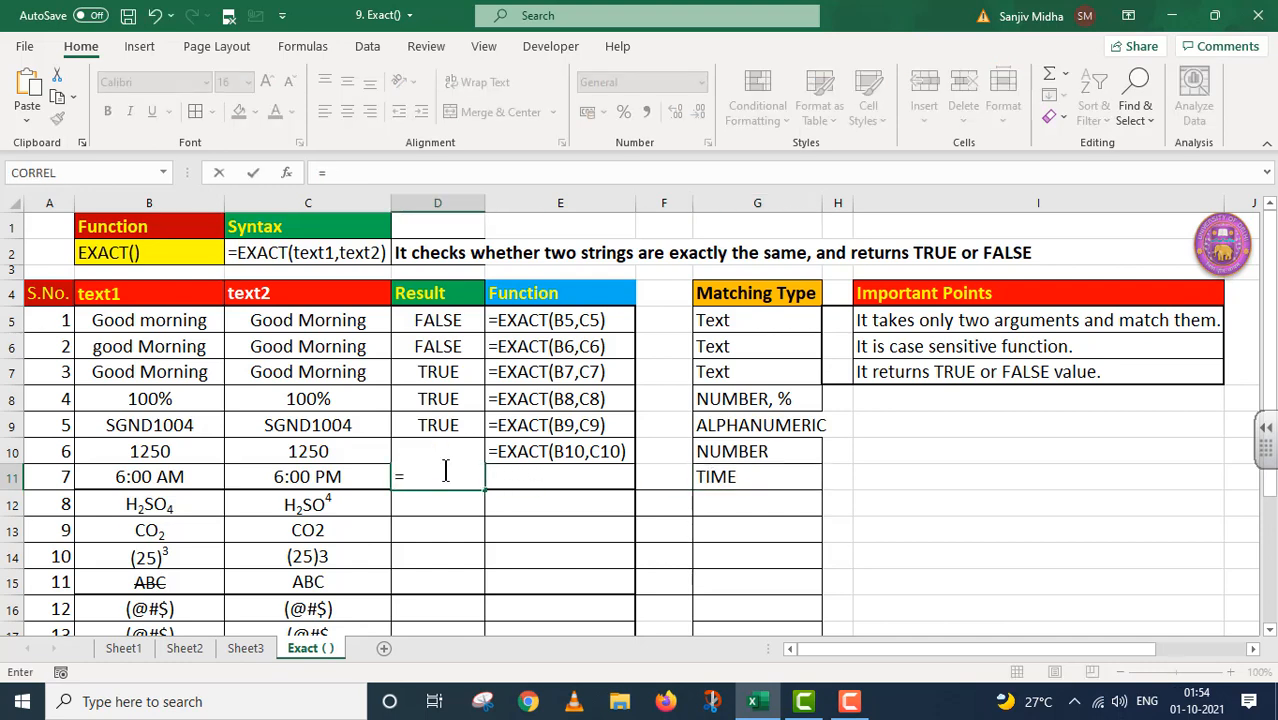
{"action": "type", "text": "EXACT"}
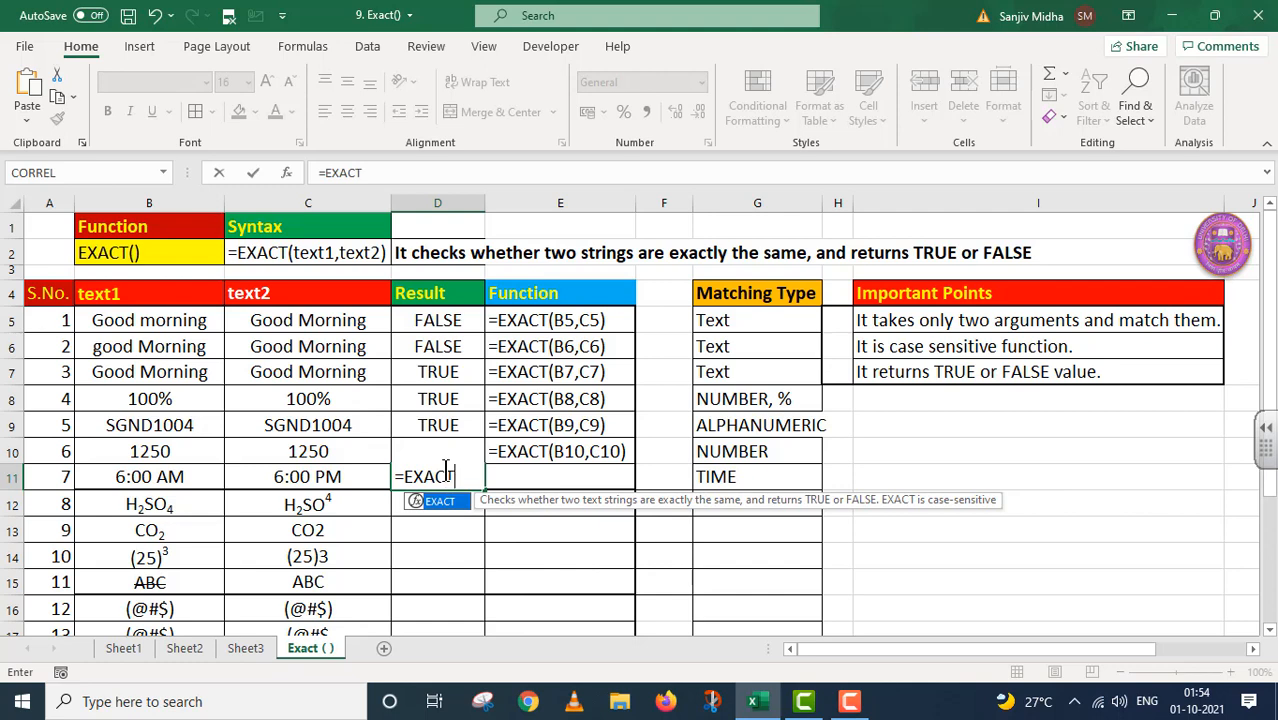
{"action": "type", "text": "("}
{"action": "left_click", "coordinate": [193, 476]}
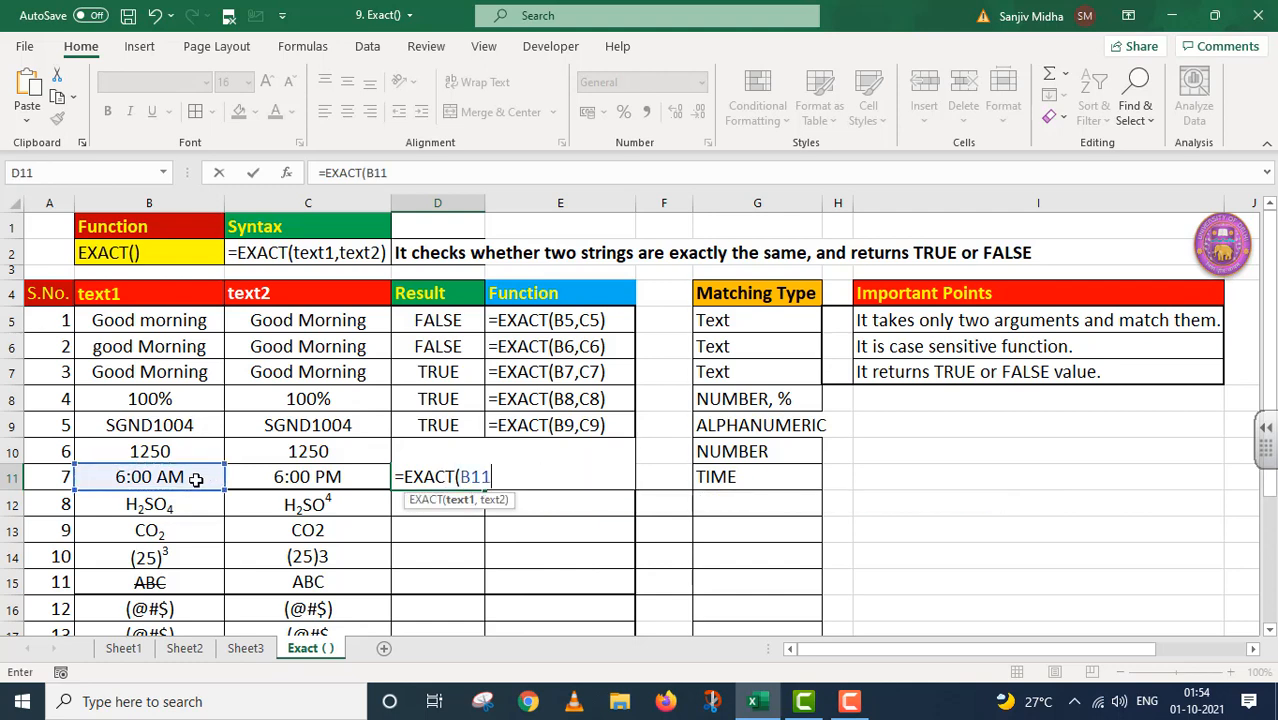
{"action": "type", "text": ","}
{"action": "left_click", "coordinate": [285, 478]}
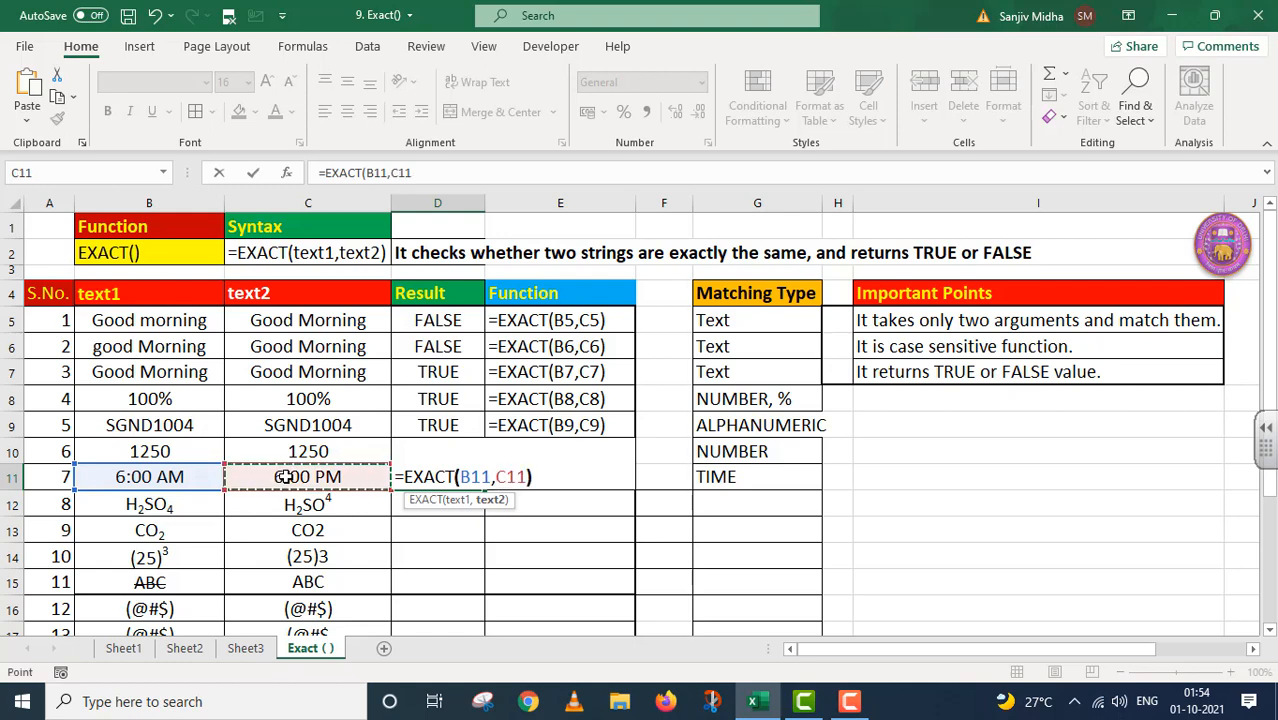
{"action": "type", "text": ")"}
{"action": "key", "text": "Return"}
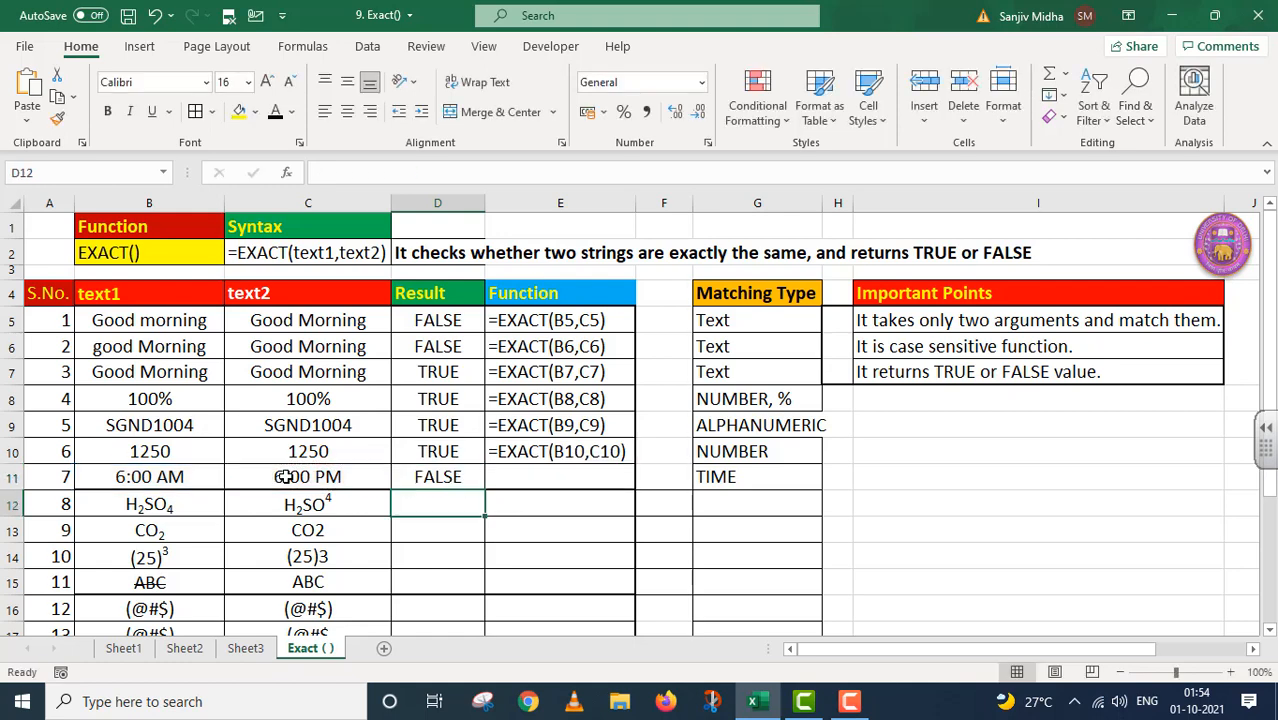
- Copy the D11 formula into Function cell E11 as literal text with a leading apostrophe
{"action": "left_click", "coordinate": [441, 474]}
{"action": "left_click_drag", "start_coordinate": [433, 172], "coordinate": [300, 172]}
{"action": "key", "text": "ctrl+c"}
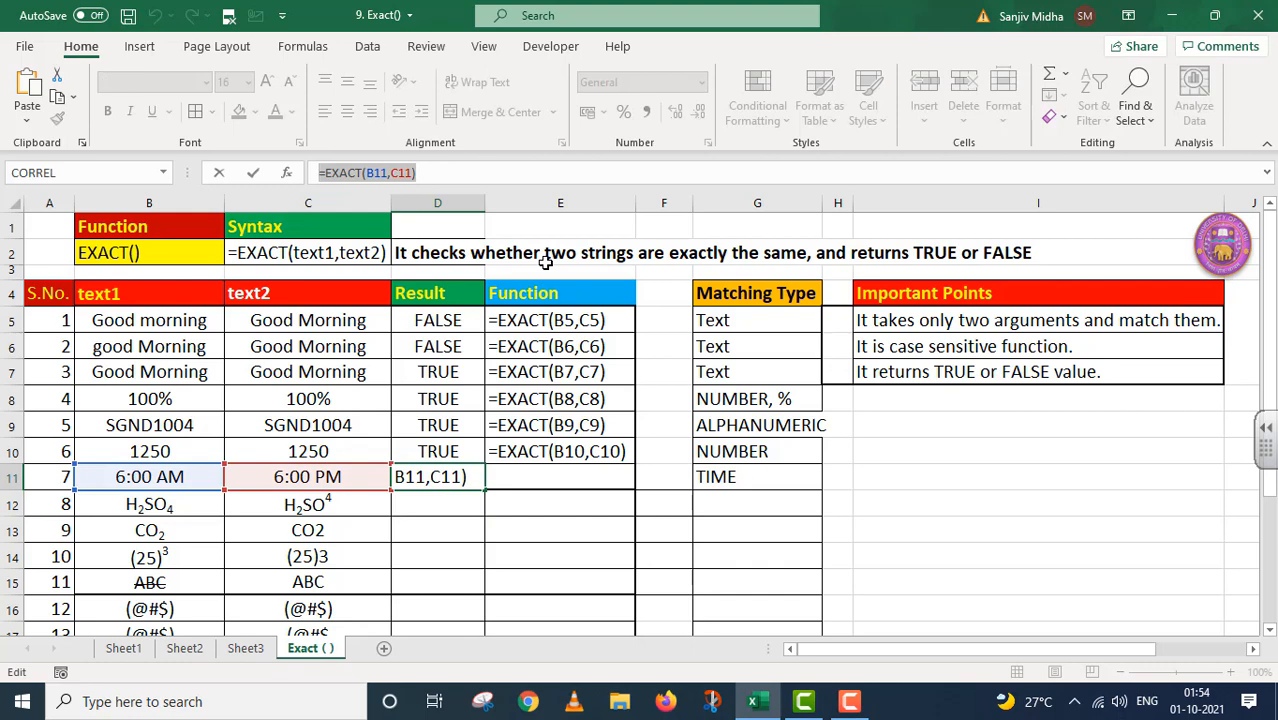
{"action": "key", "text": "Return"}
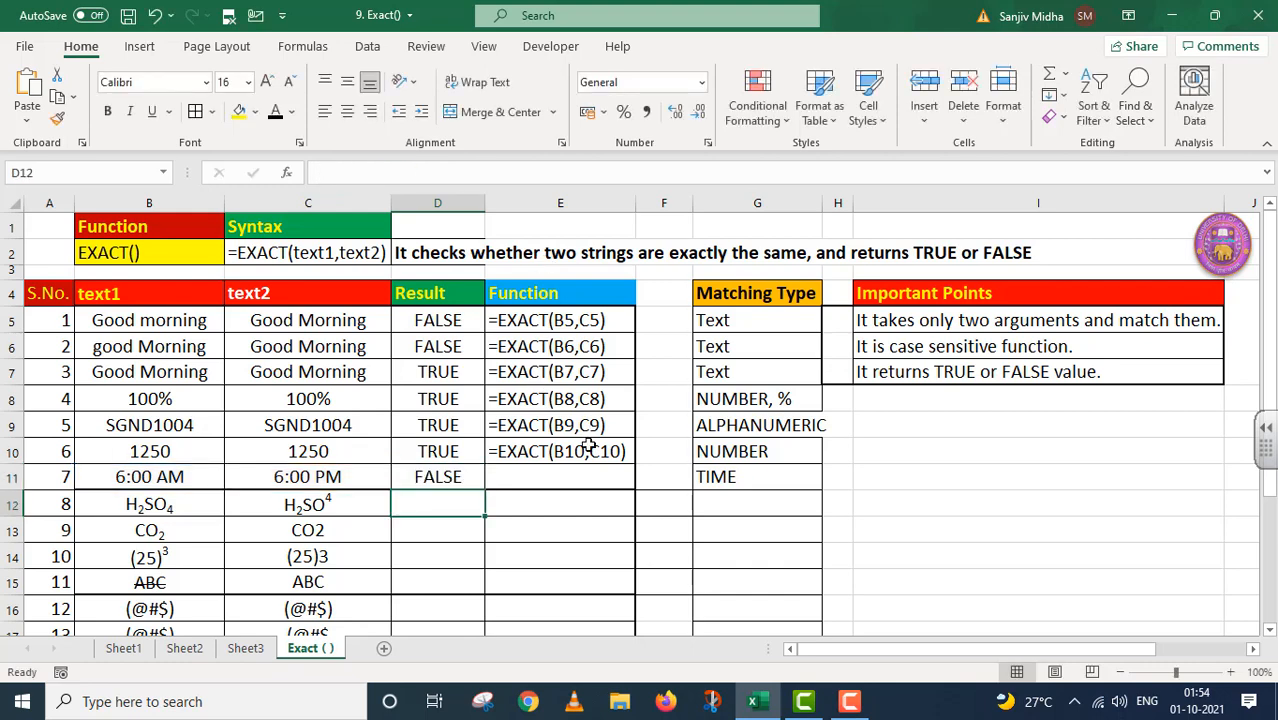
{"action": "left_click", "coordinate": [517, 481]}
{"action": "double_click", "coordinate": [517, 481]}
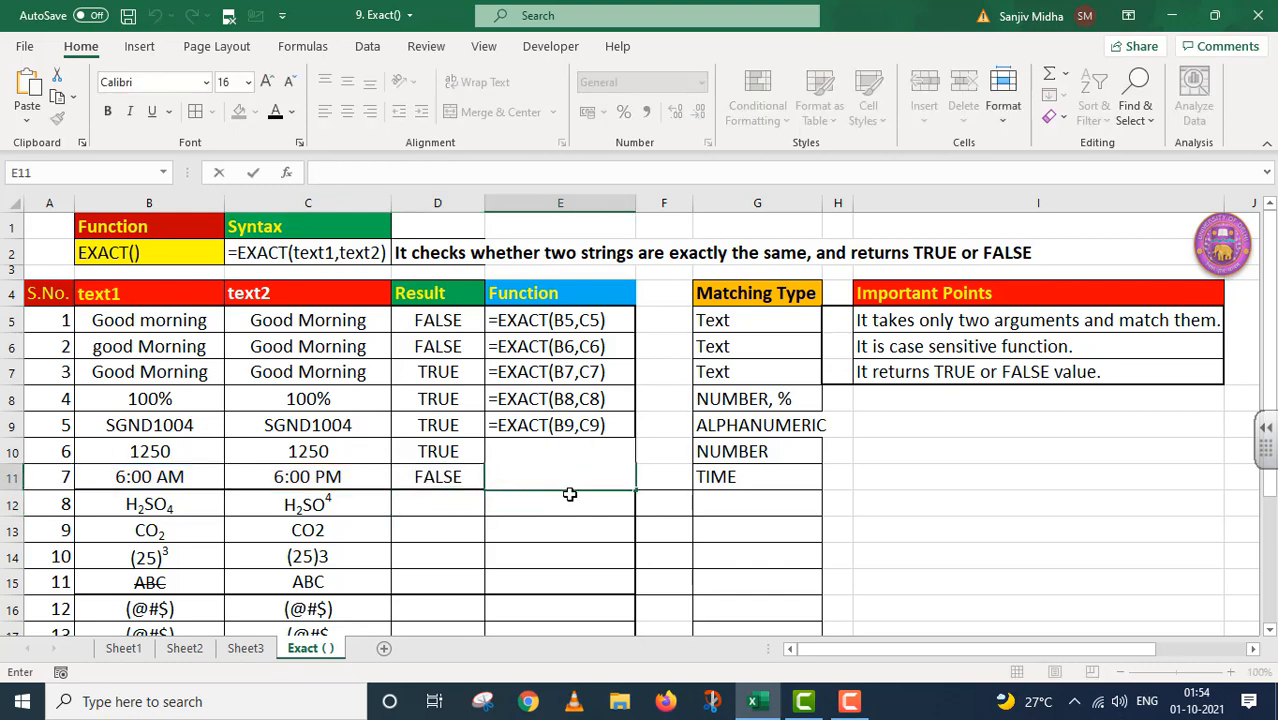
{"action": "key", "text": "ctrl+v"}
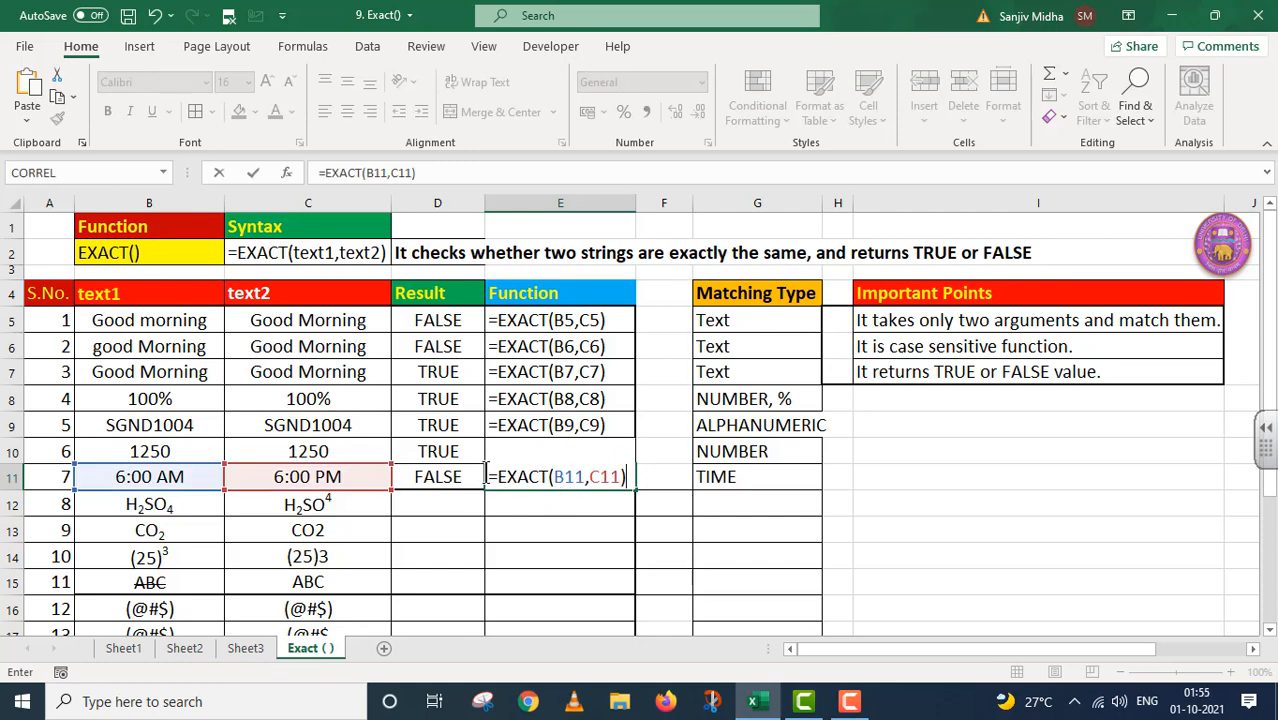
{"action": "type", "text": "'"}
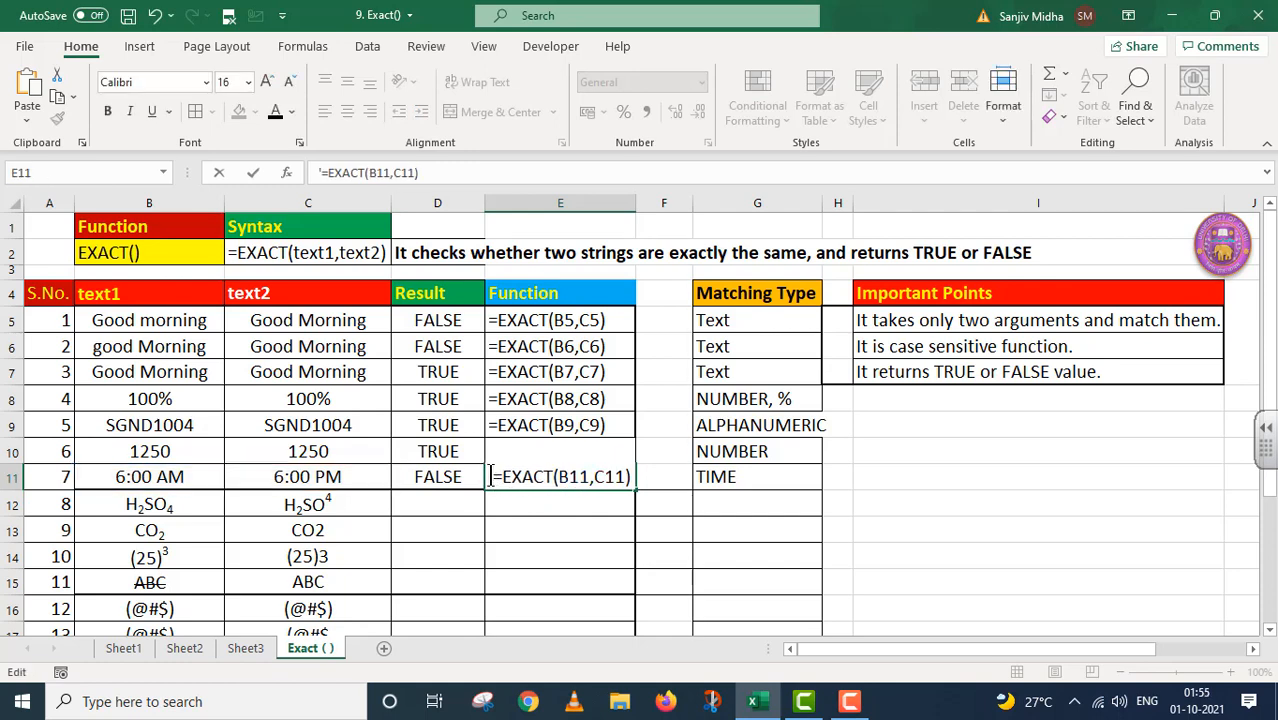
{"action": "key", "text": "Return"}
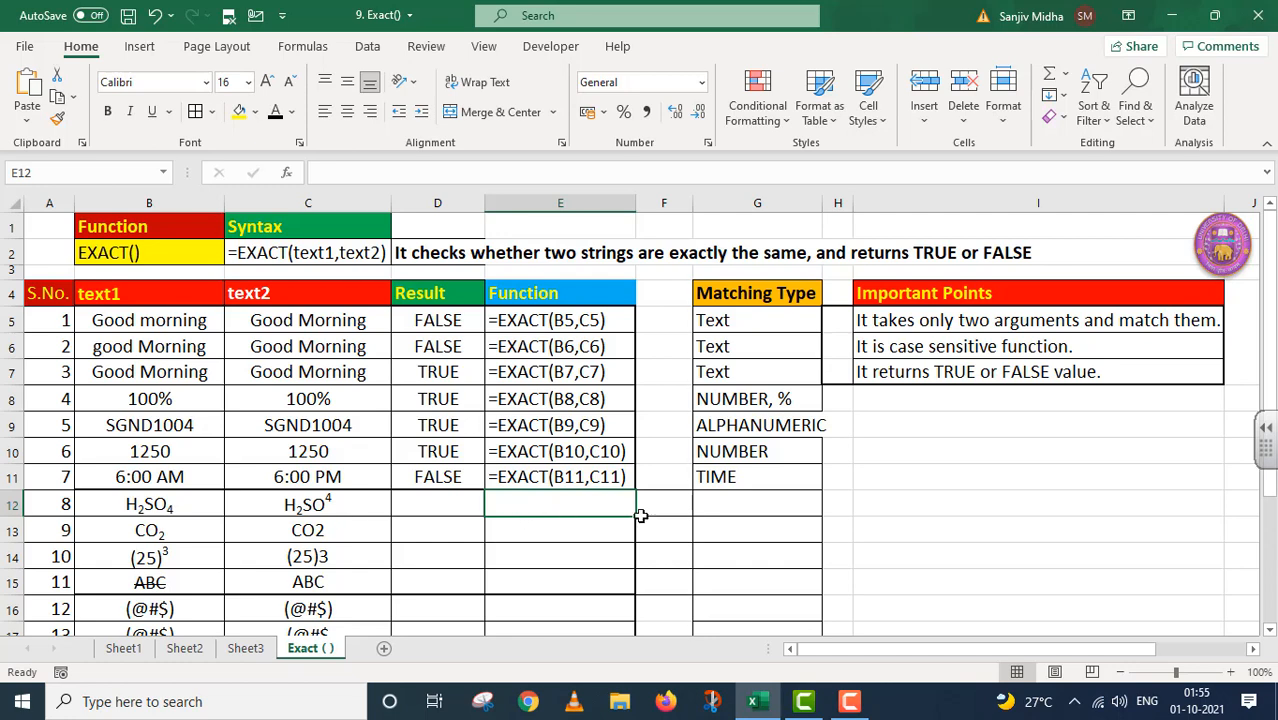
- Enter SUBSCRIPT as the matching type in G12 for the eighth pair
{"action": "left_click", "coordinate": [705, 503]}
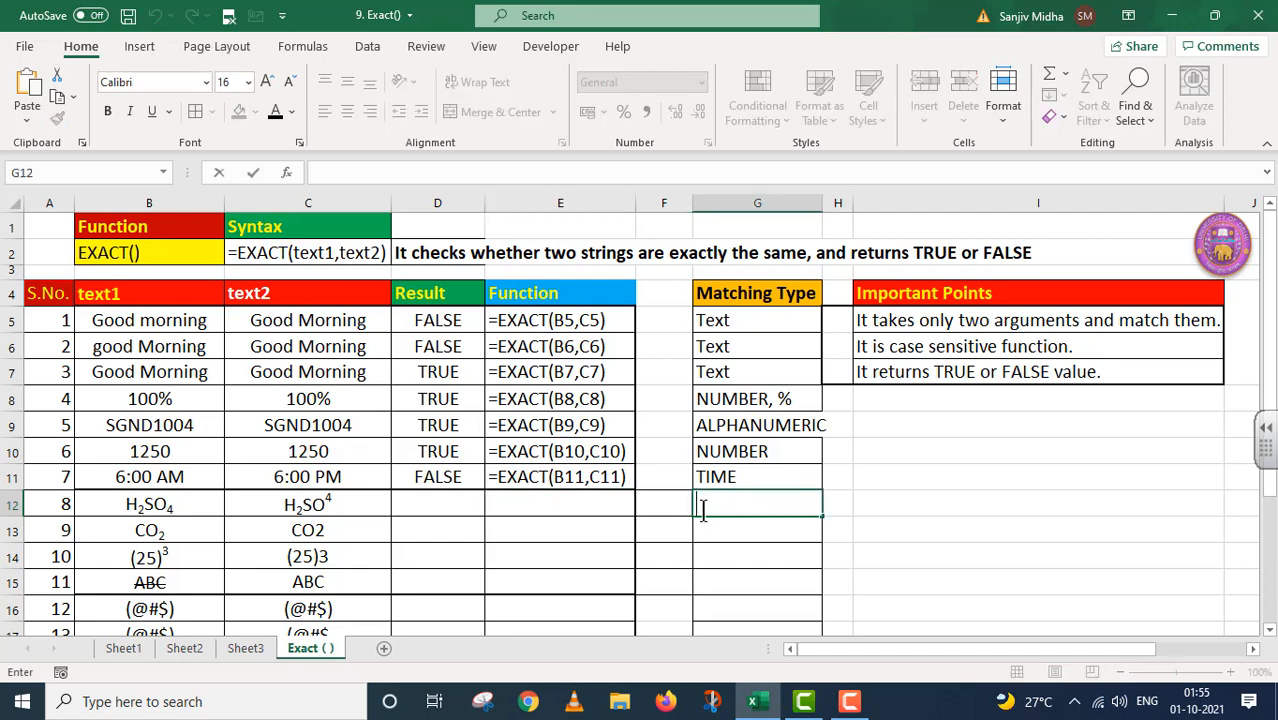
{"action": "type", "text": "SUBS"}
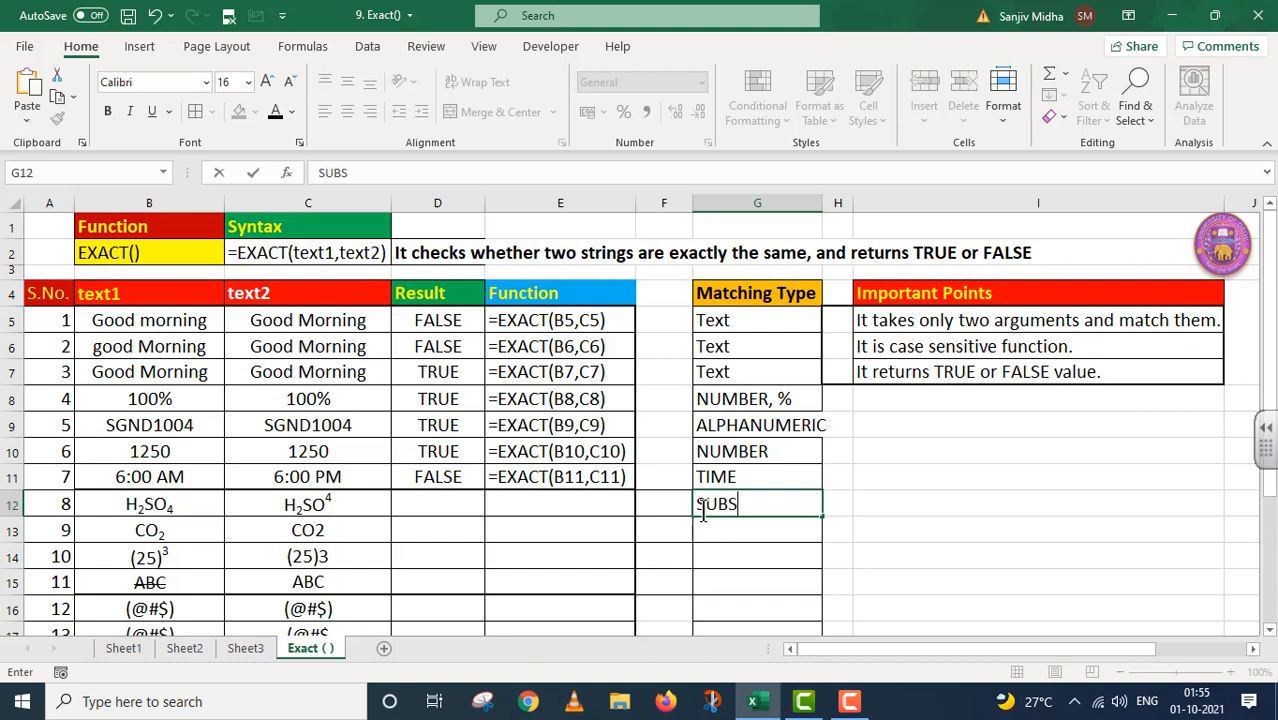
{"action": "type", "text": "CRIPT"}
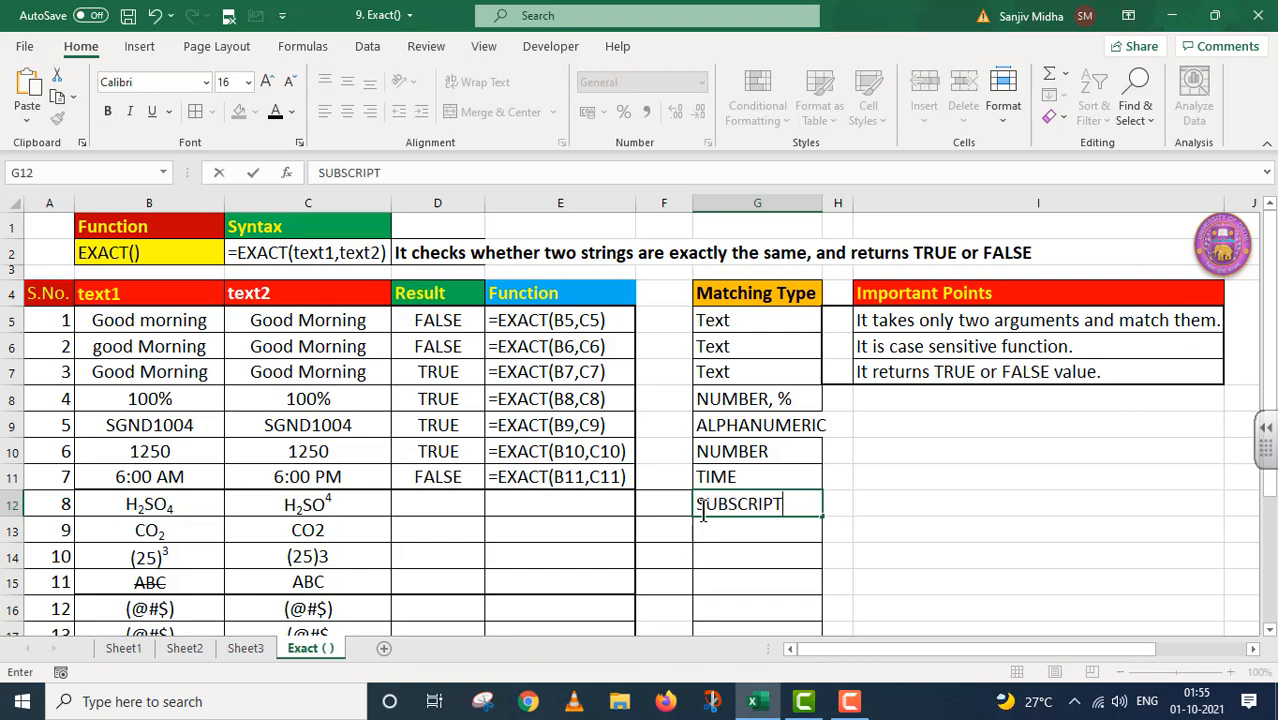
- Enter the formula =EXACT(B12,C12) in Result cell D12 to compare the two H2SO4 texts
{"action": "left_click", "coordinate": [421, 508]}
{"action": "double_click", "coordinate": [421, 508]}
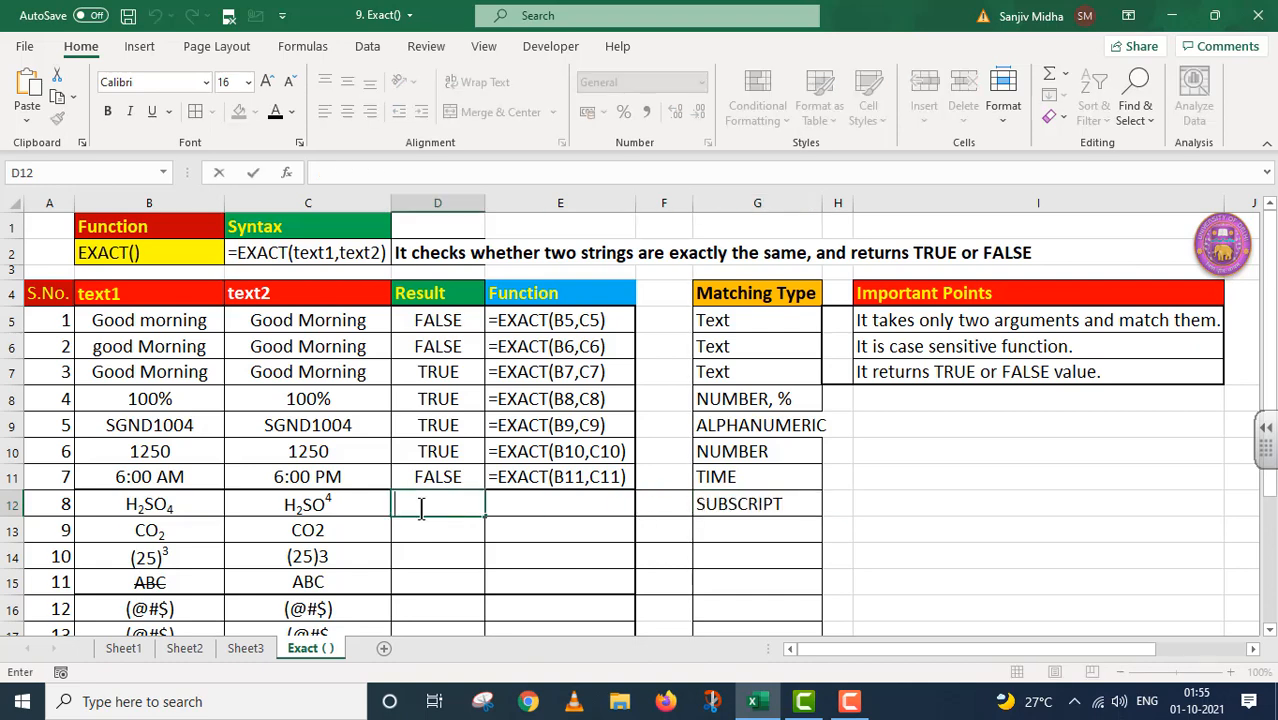
{"action": "type", "text": "=EXACT("}
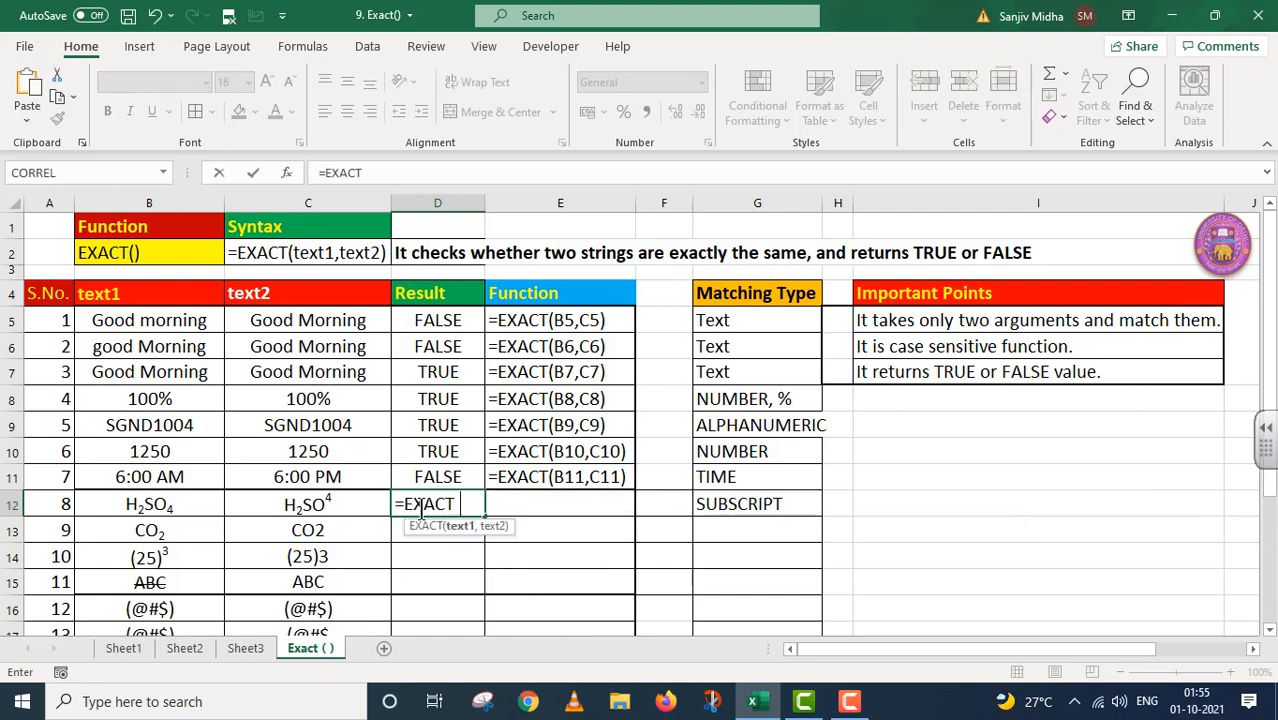
{"action": "left_click", "coordinate": [188, 503]}
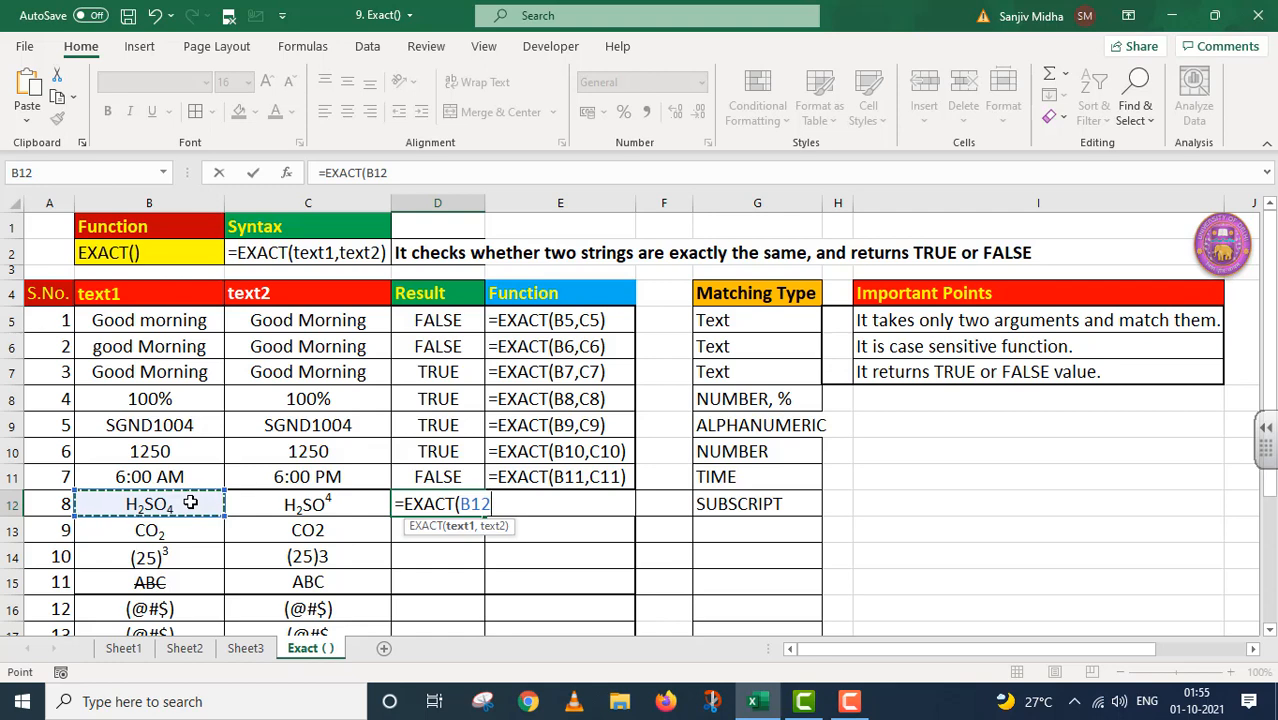
{"action": "type", "text": ","}
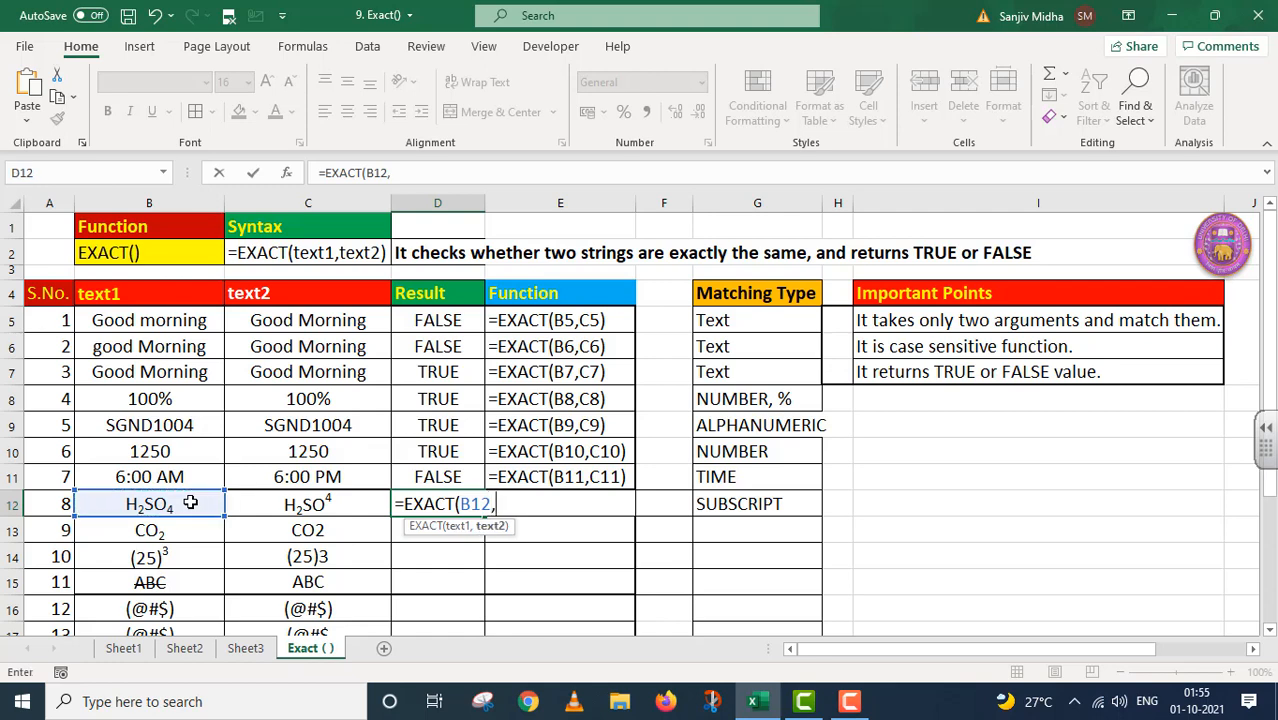
{"action": "left_click", "coordinate": [296, 505]}
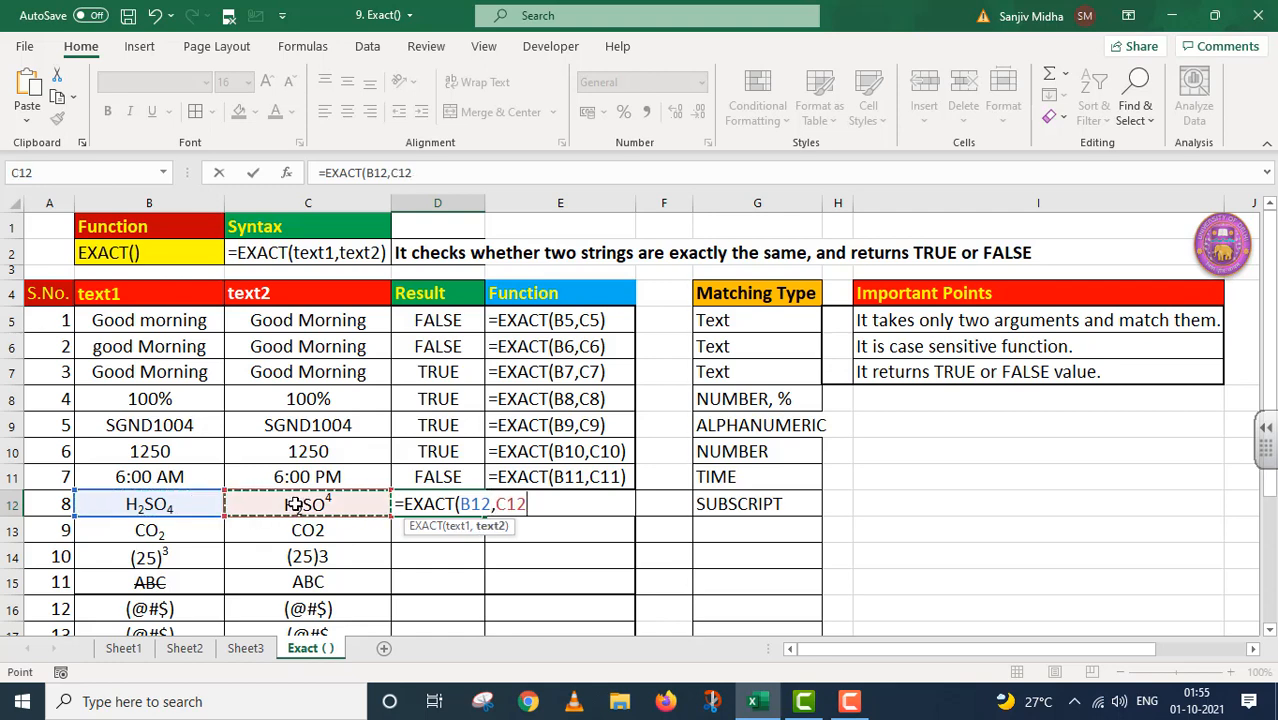
{"action": "type", "text": ")"}
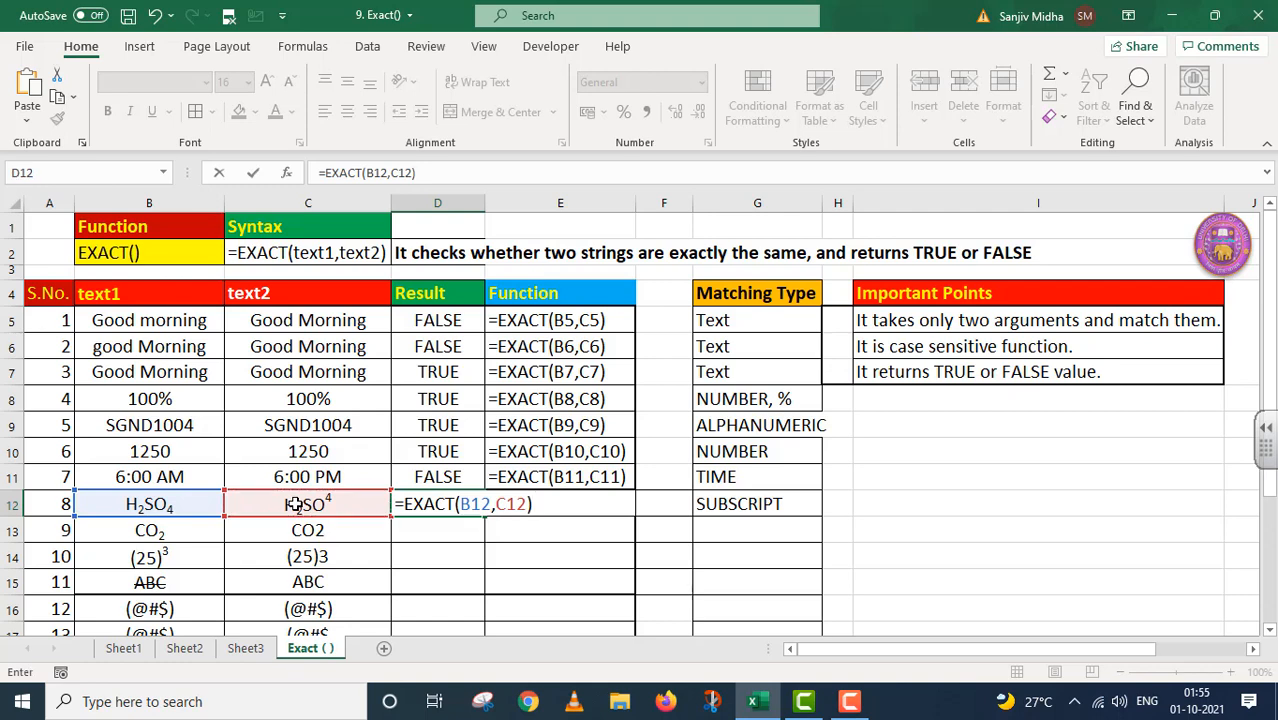
{"action": "key", "text": "Return"}
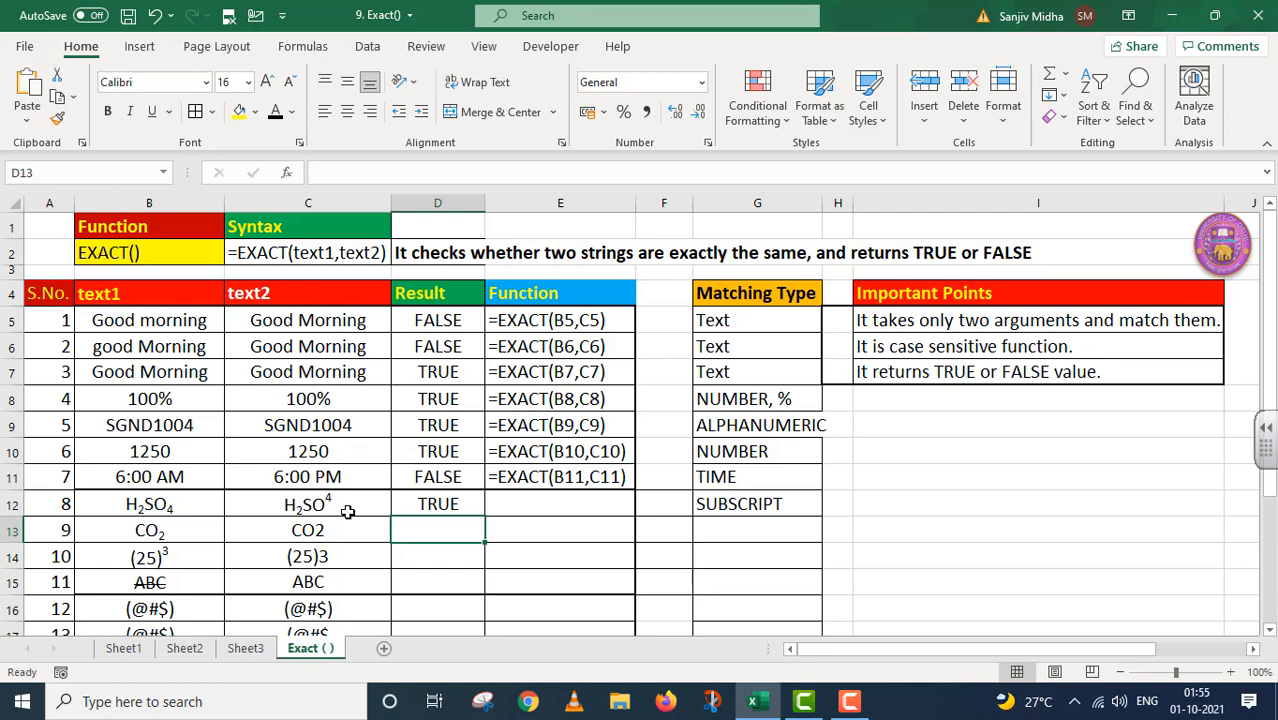
- Copy the D12 formula into Function cell E12 as literal text with a leading apostrophe
{"action": "double_click", "coordinate": [463, 503]}
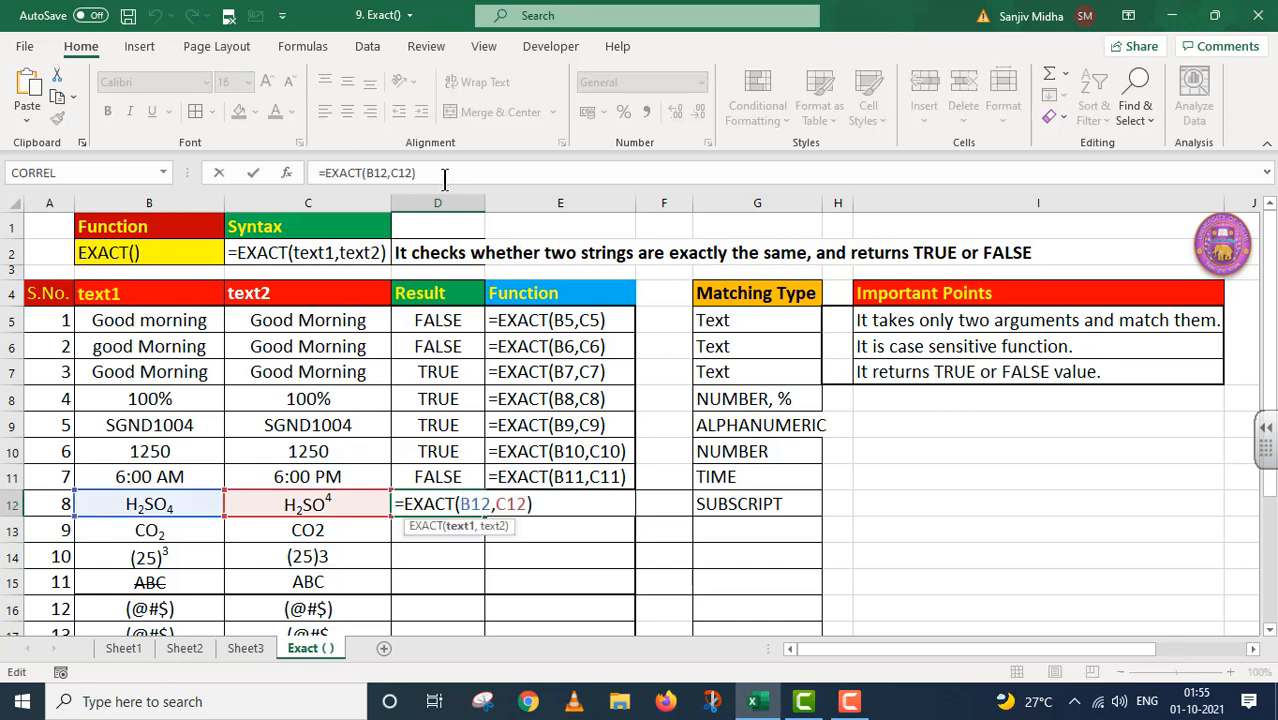
{"action": "key", "text": "Return"}
{"action": "double_click", "coordinate": [546, 503]}
{"action": "type", "text": "=EXACT(B12,C12)"}
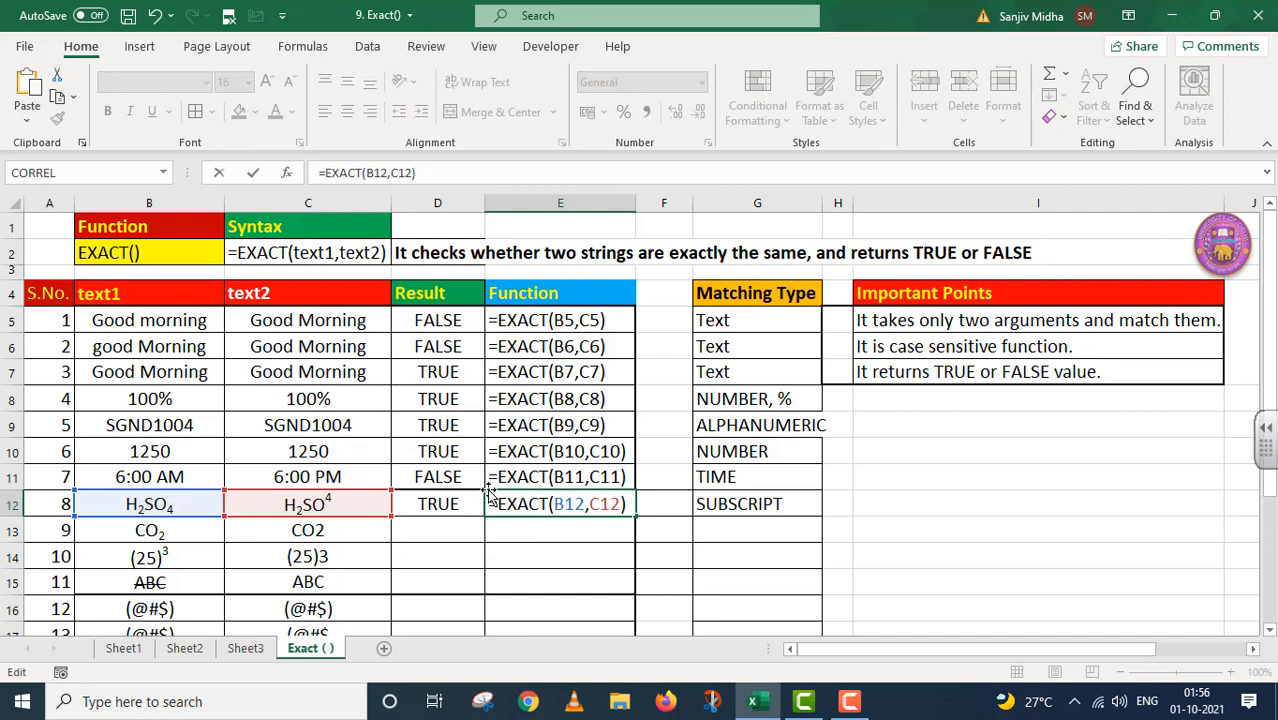
{"action": "type", "text": "'"}
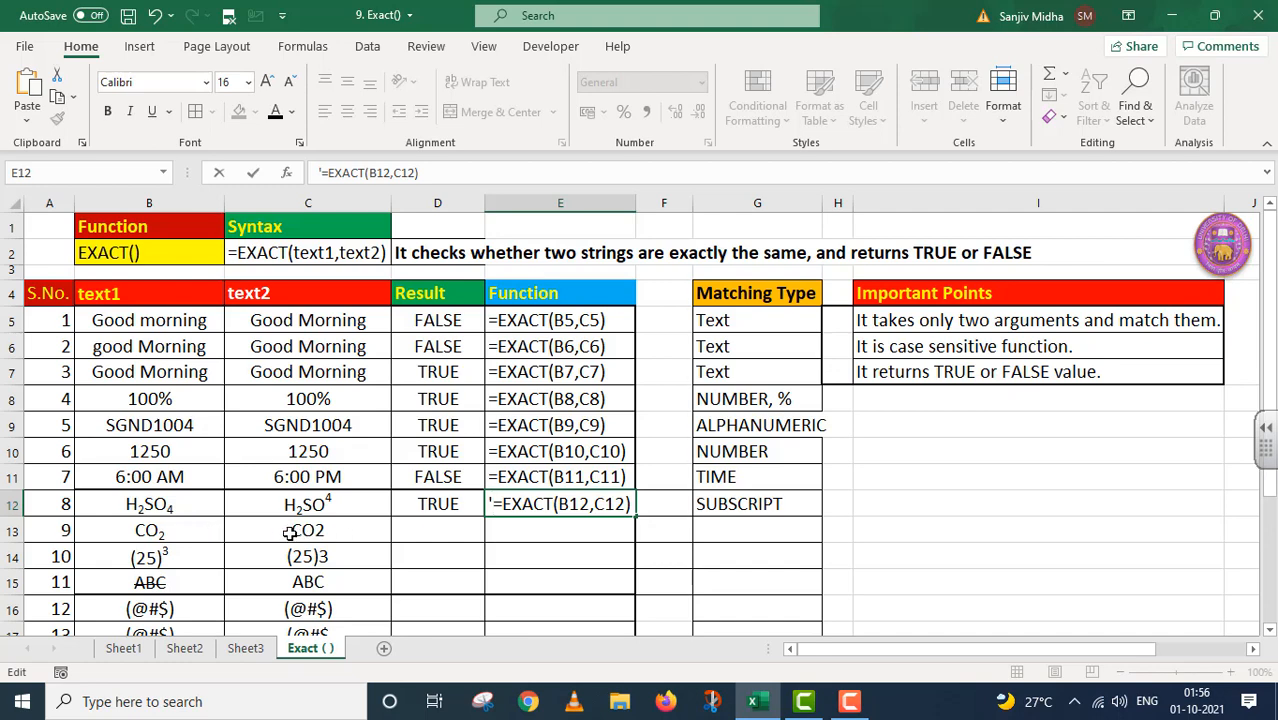
- Enter SUBSCRIPT as the matching type in G13 for the ninth pair
{"action": "left_click", "coordinate": [703, 524]}
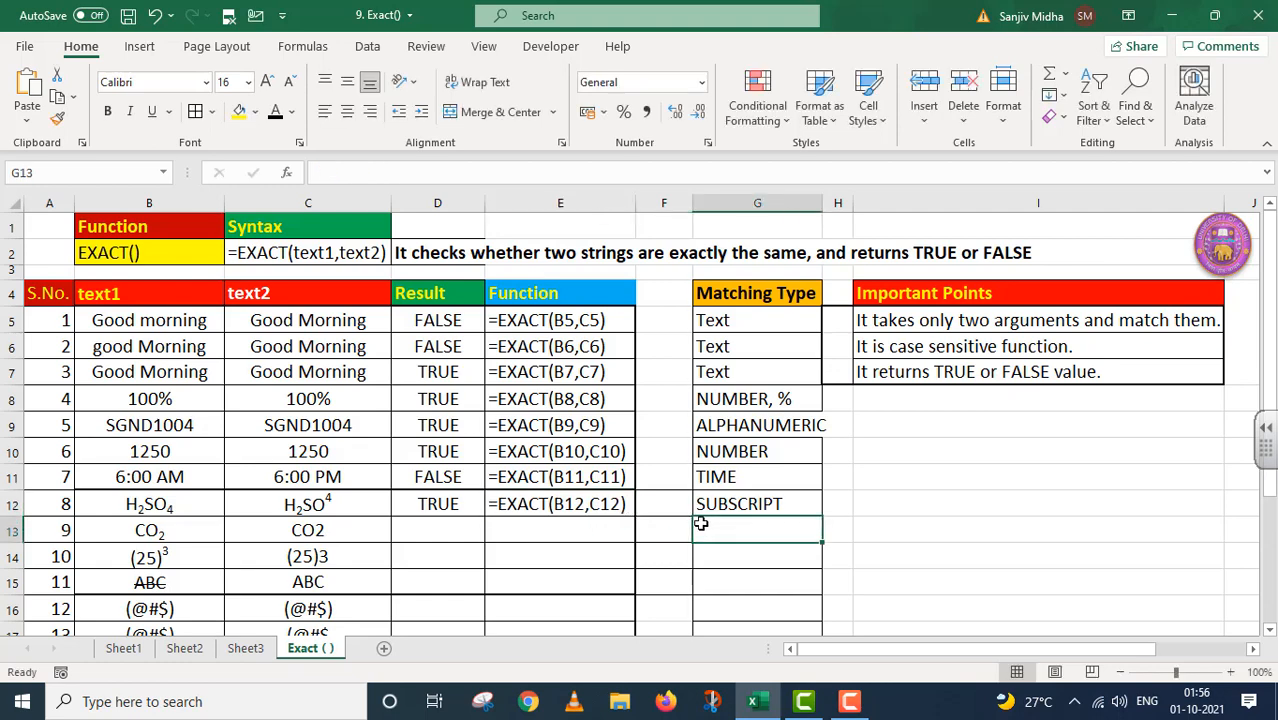
{"action": "type", "text": "SUBS"}
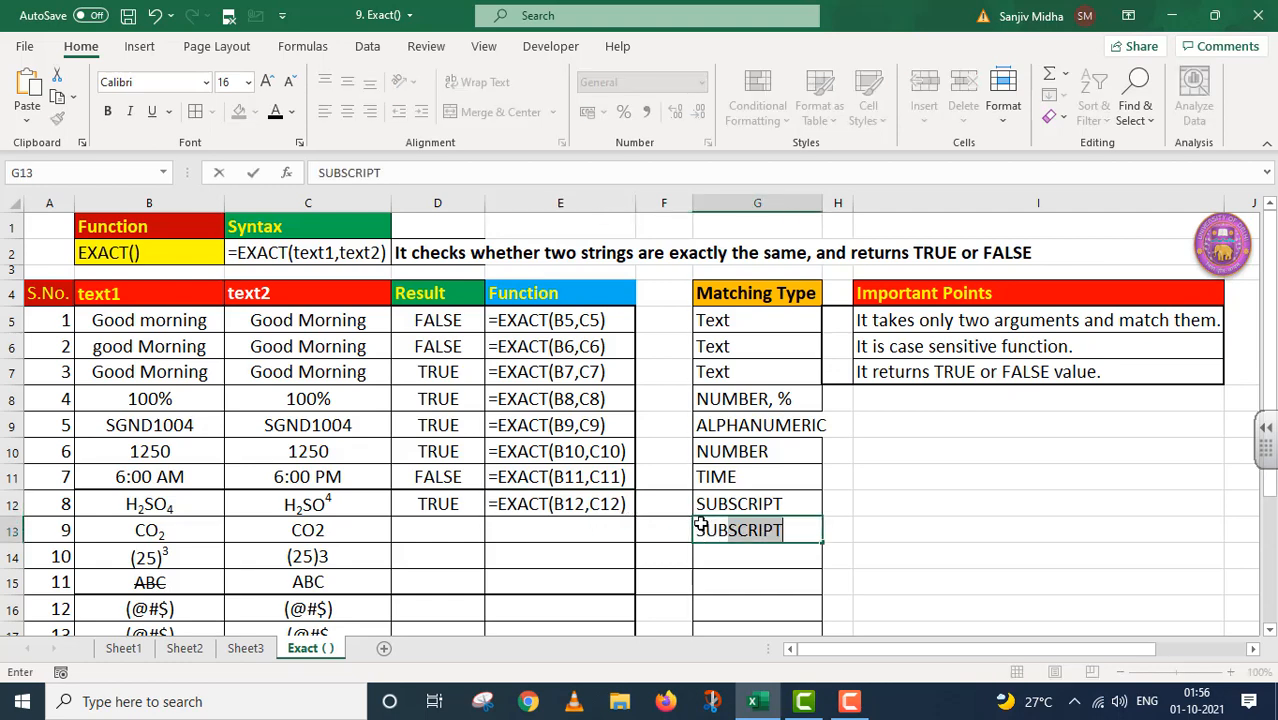
{"action": "type", "text": "CRIPT"}
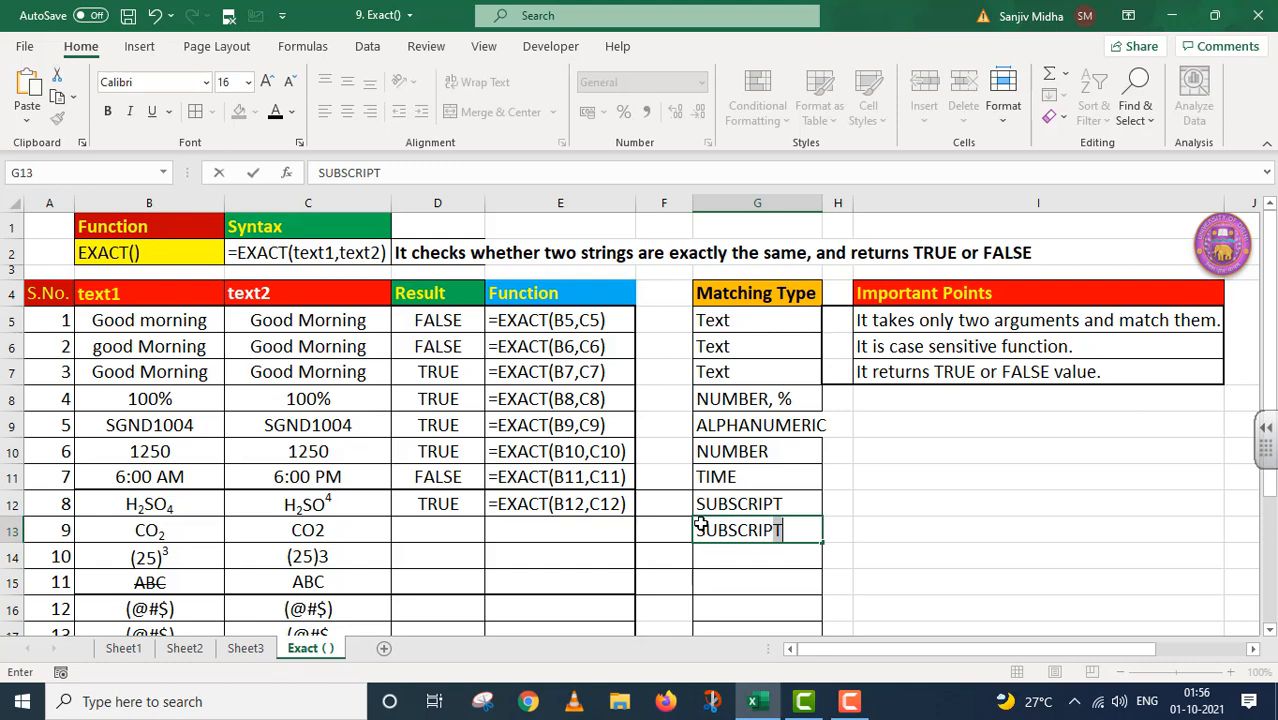
- Enter the formula =EXACT(B13,C13) in Result cell D13 to compare the two CO2 texts
{"action": "left_click", "coordinate": [416, 530]}
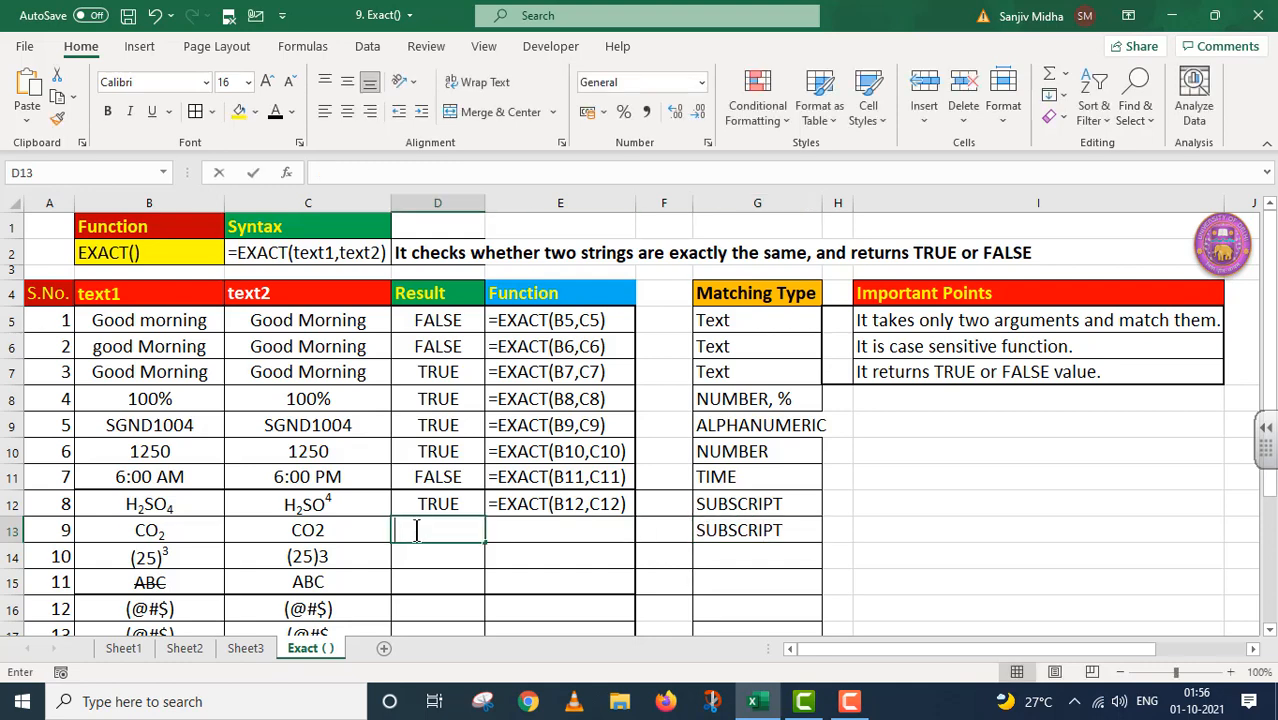
{"action": "type", "text": "=EX"}
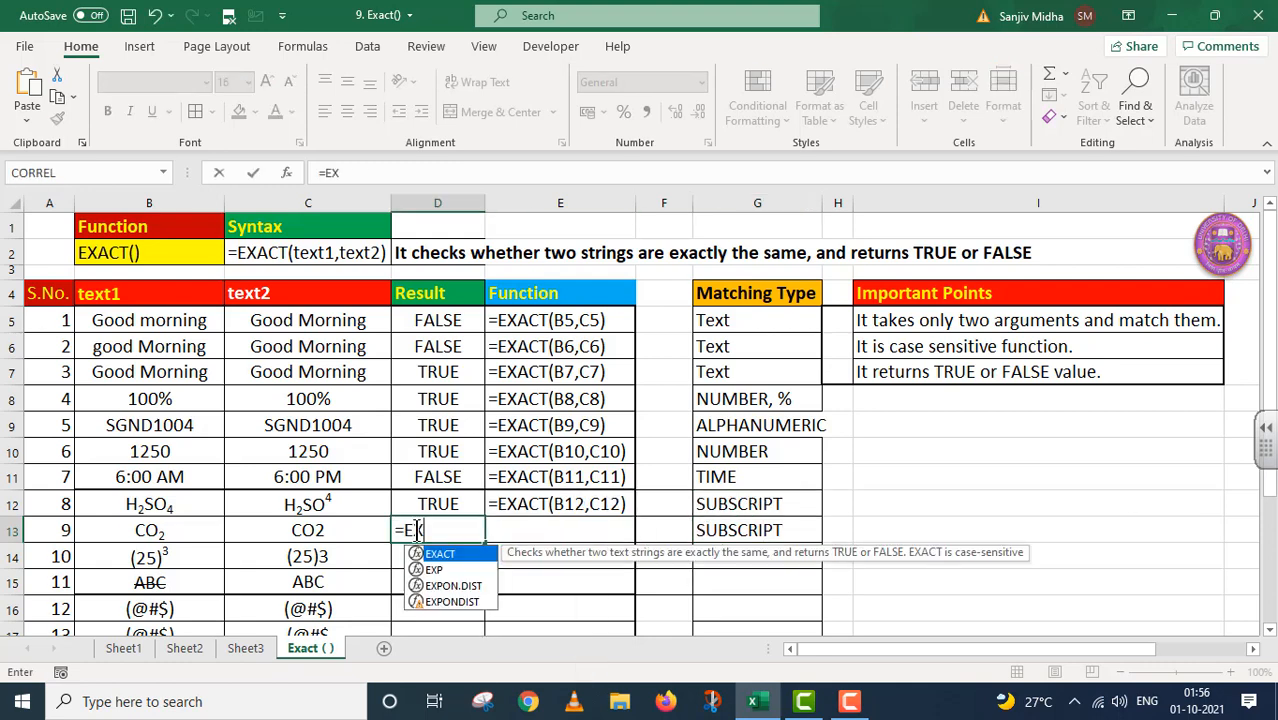
{"action": "type", "text": "ACT("}
{"action": "left_click", "coordinate": [201, 530]}
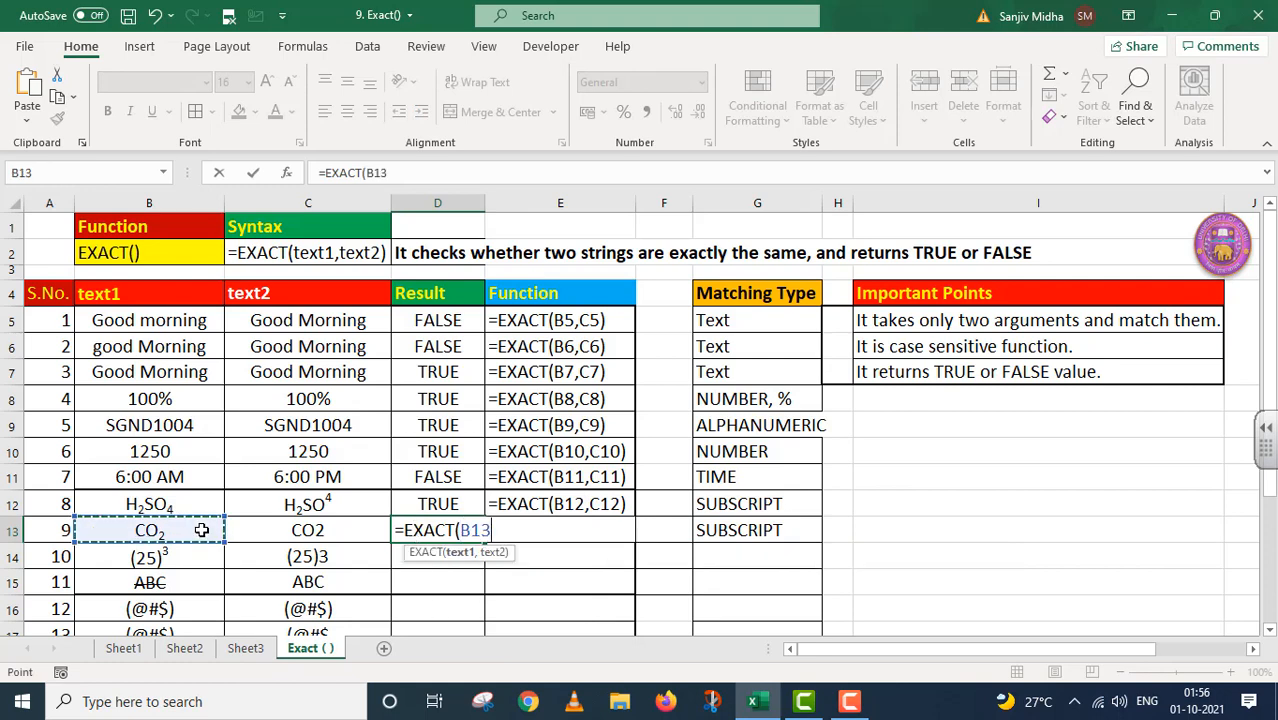
{"action": "type", "text": ","}
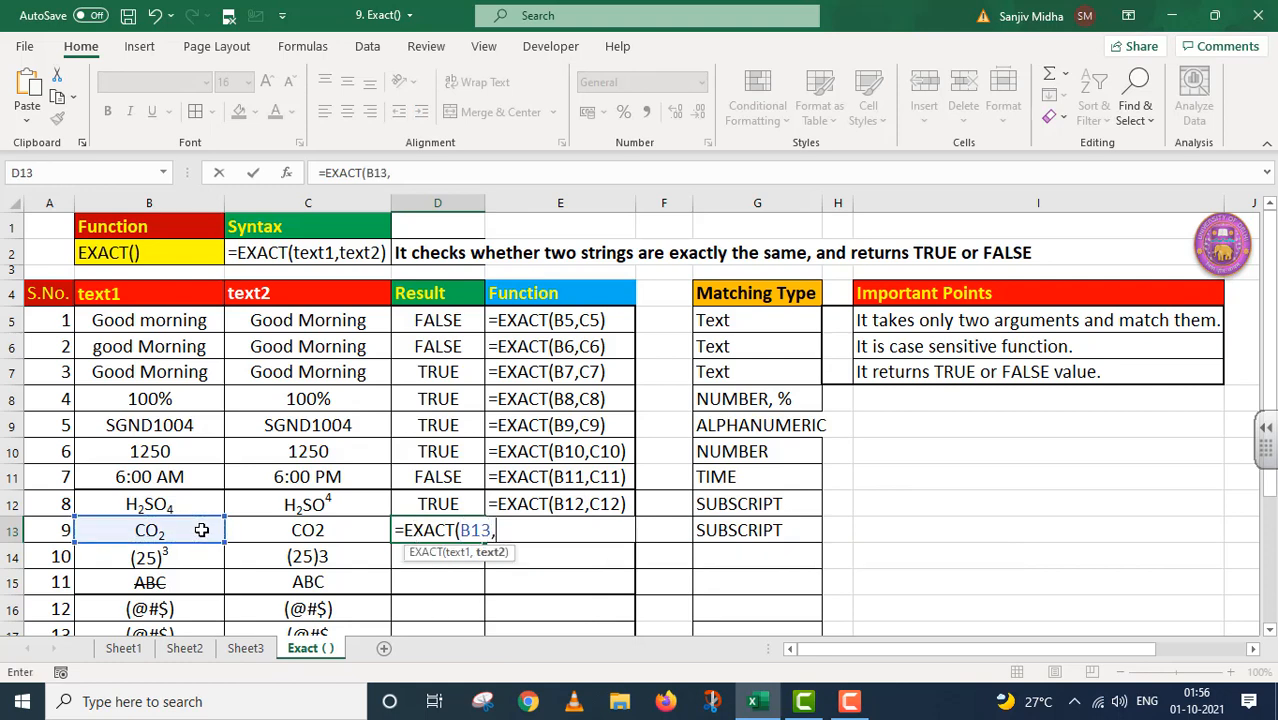
{"action": "left_click", "coordinate": [320, 537]}
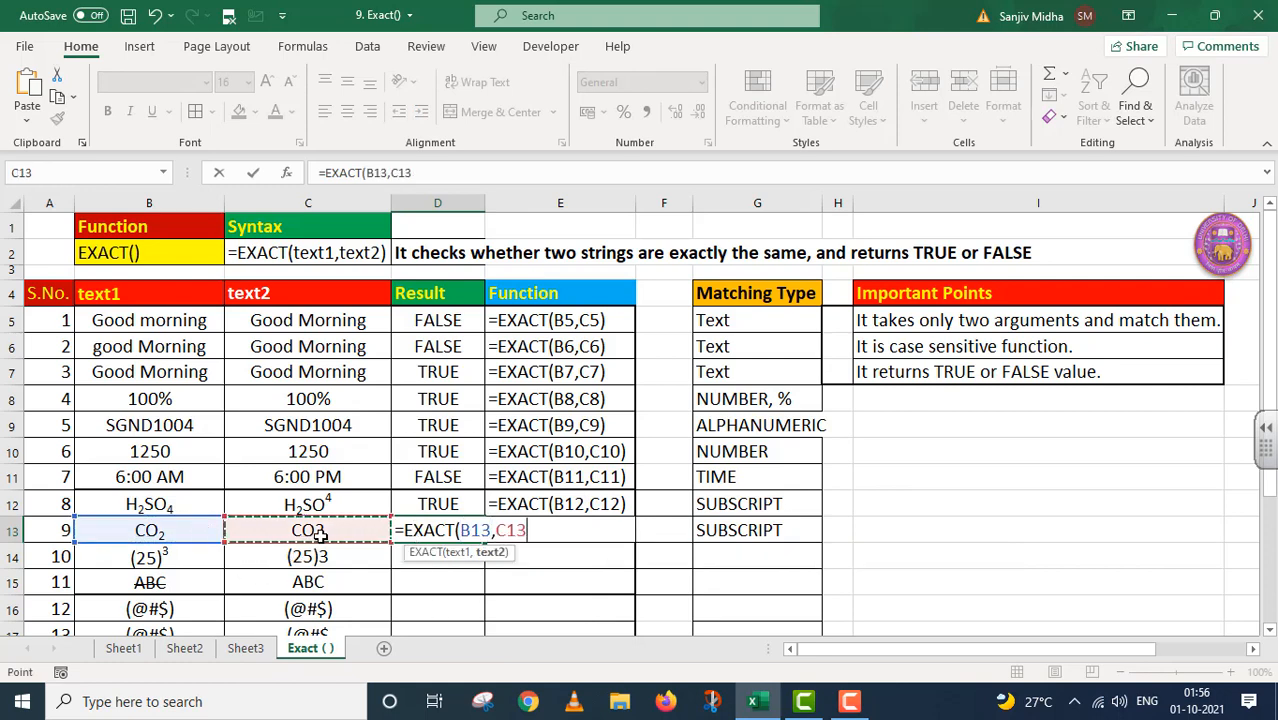
{"action": "type", "text": ")"}
{"action": "key", "text": "Return"}
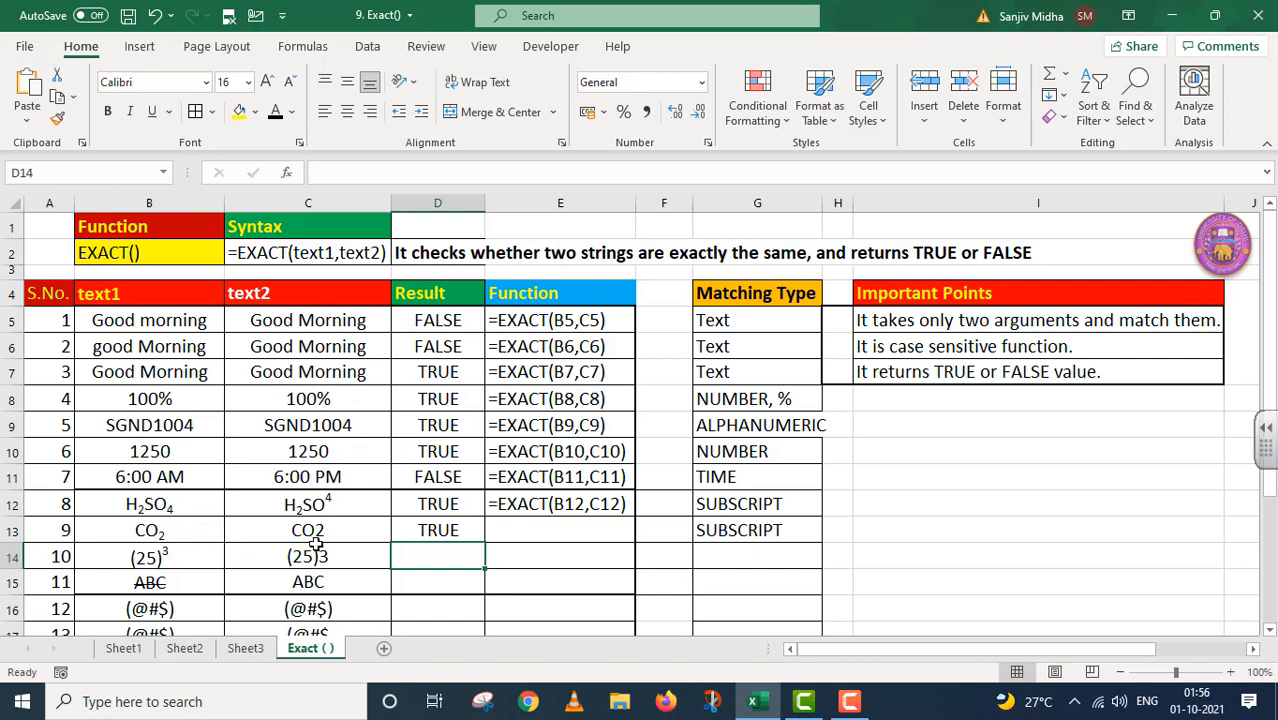
- Copy the D13 formula into Function cell E13 as literal text with a leading apostrophe
{"action": "left_click", "coordinate": [458, 532]}
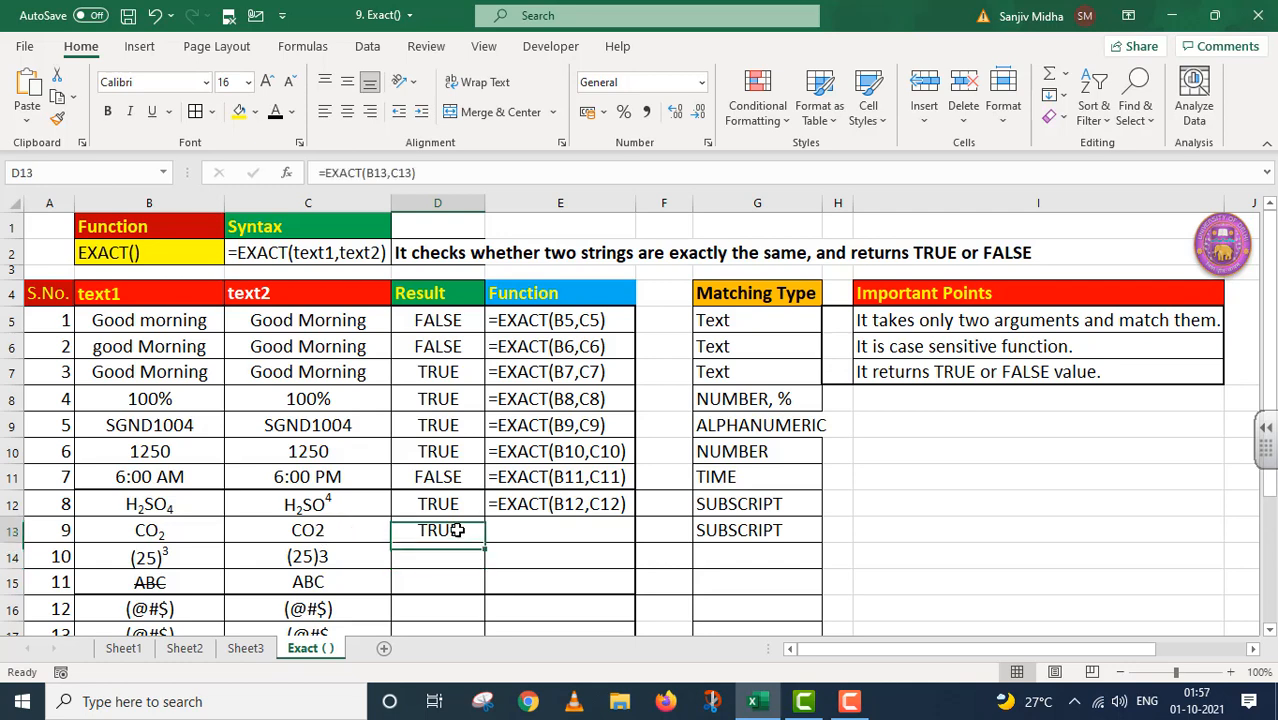
{"action": "double_click", "coordinate": [513, 528]}
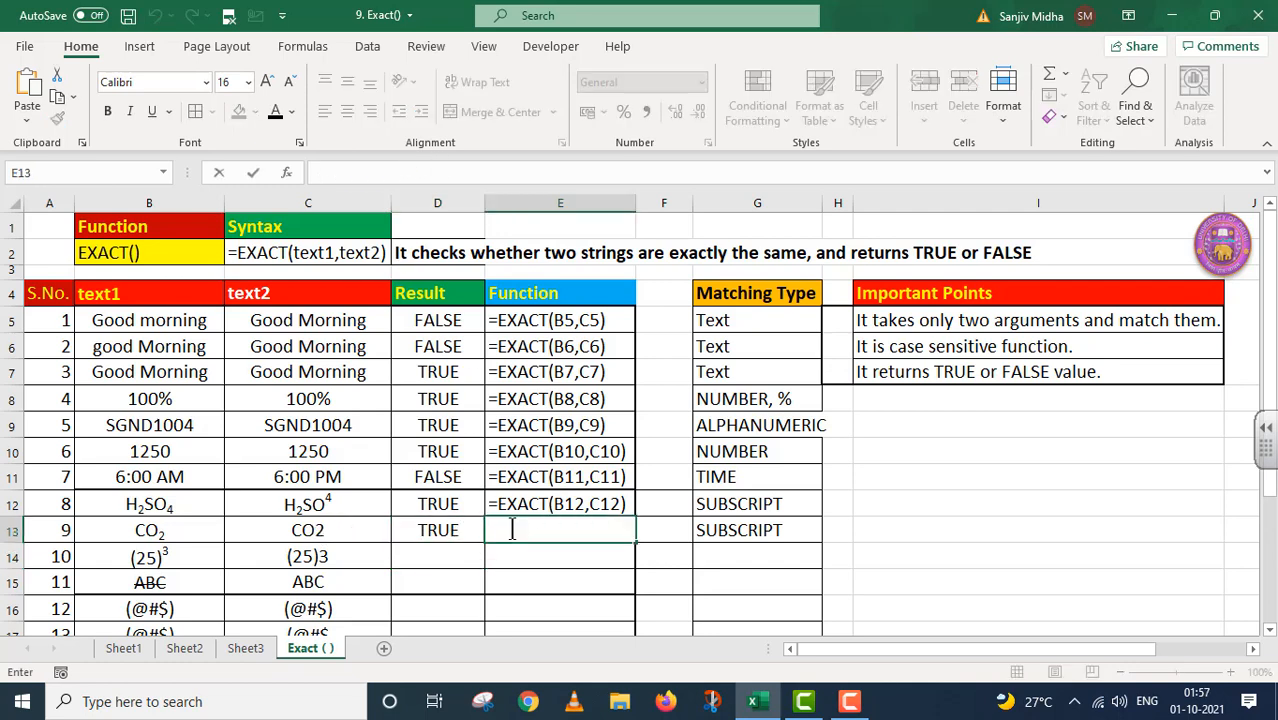
{"action": "type", "text": "=EXACT(B13,C13)"}
{"action": "left_click", "coordinate": [491, 530]}
{"action": "type", "text": "'"}
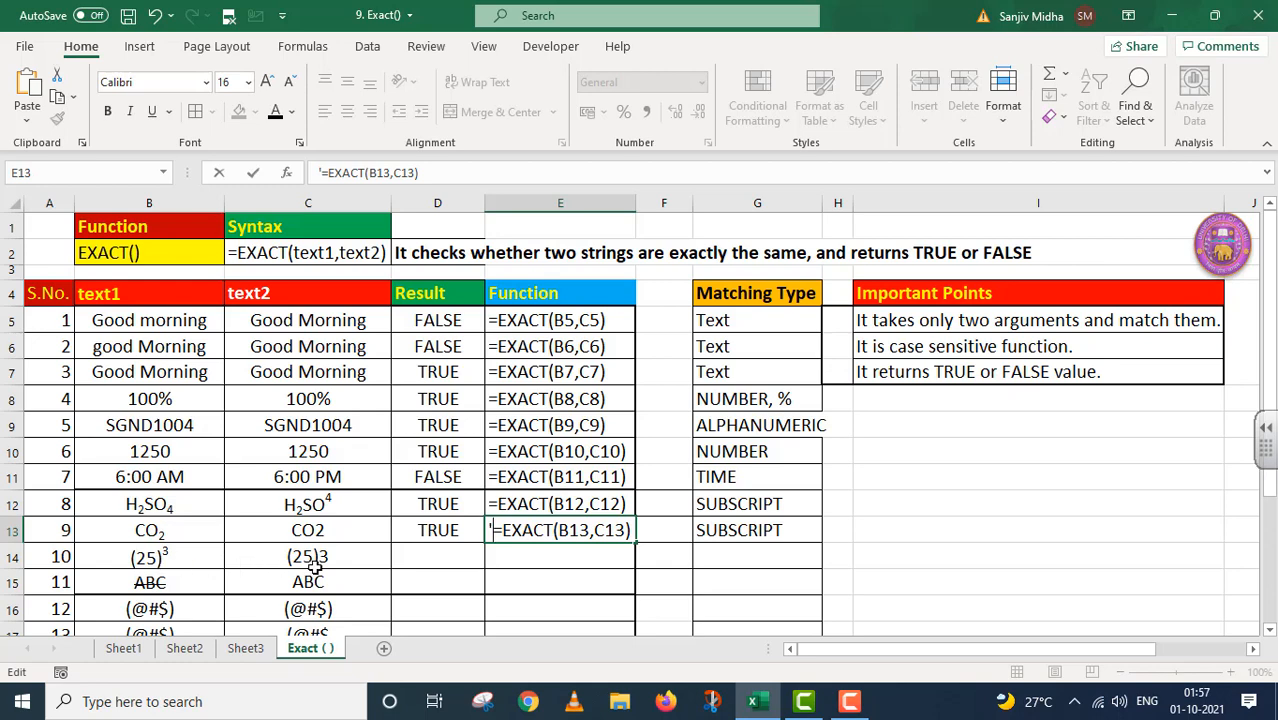
- Enter SUPERSCRIPT as the matching type in G14 for the tenth pair
{"action": "left_click", "coordinate": [705, 560]}
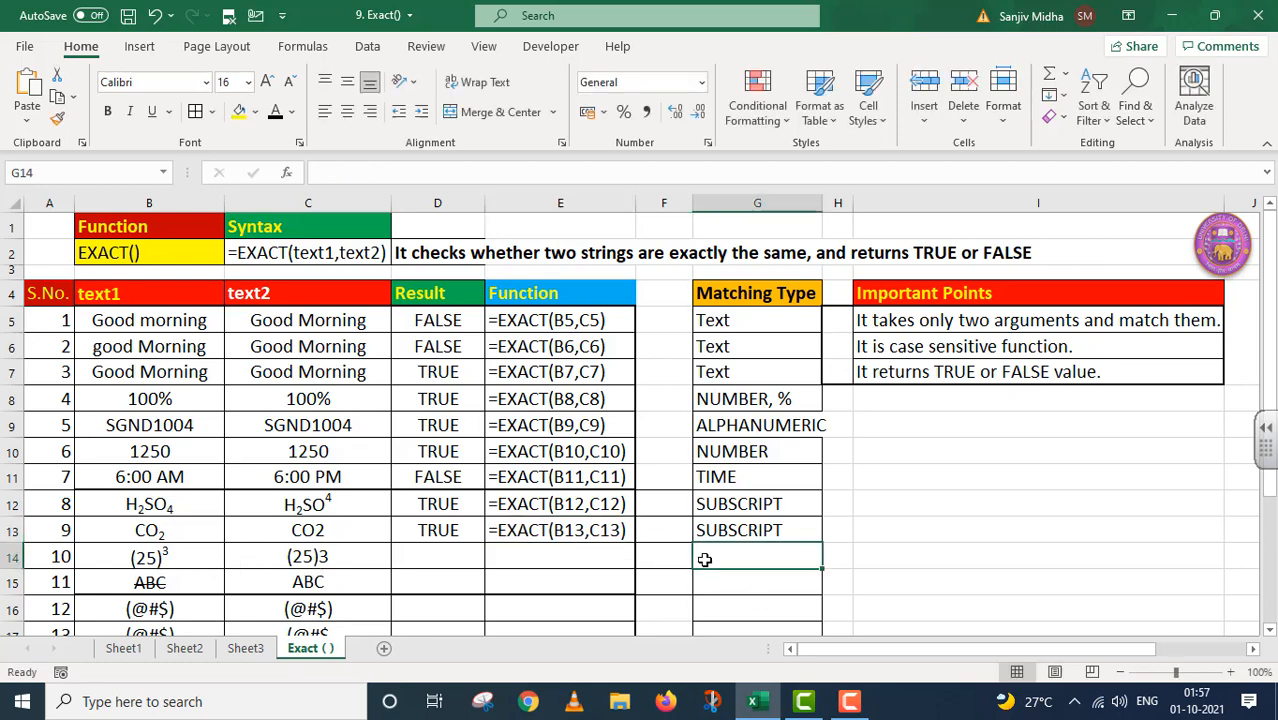
{"action": "type", "text": "SUPE"}
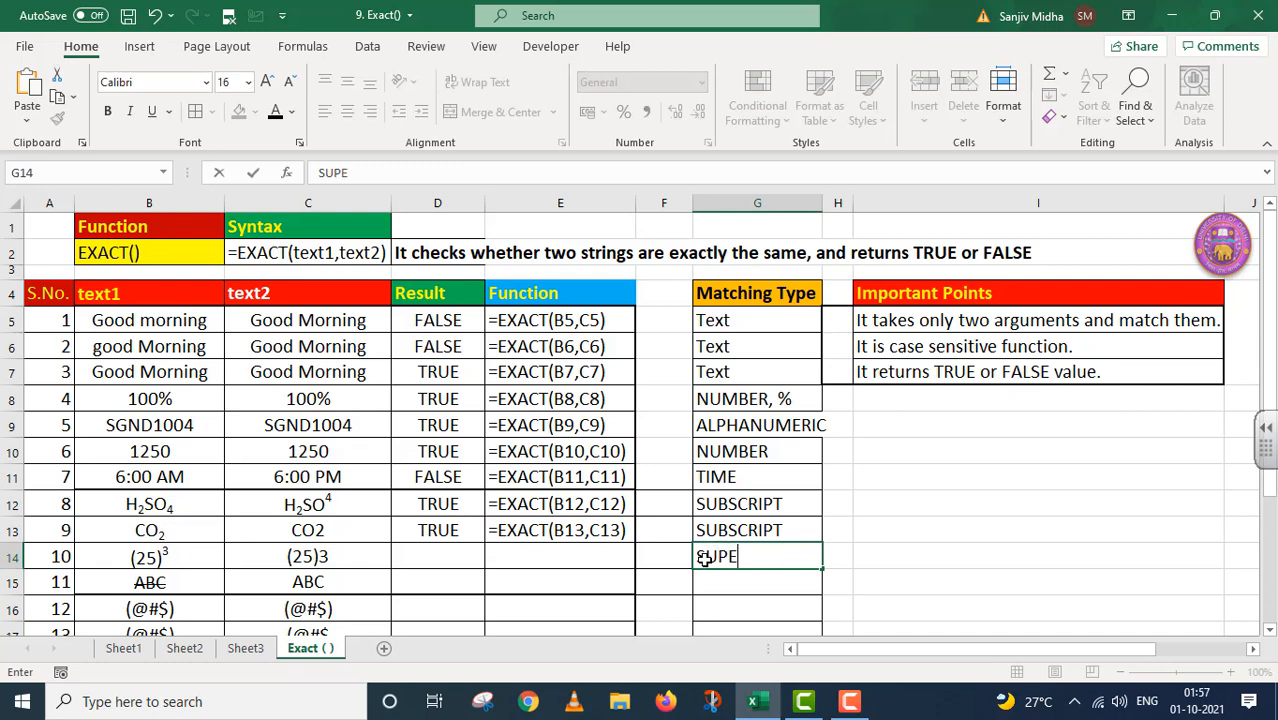
{"action": "type", "text": "RSCRI"}
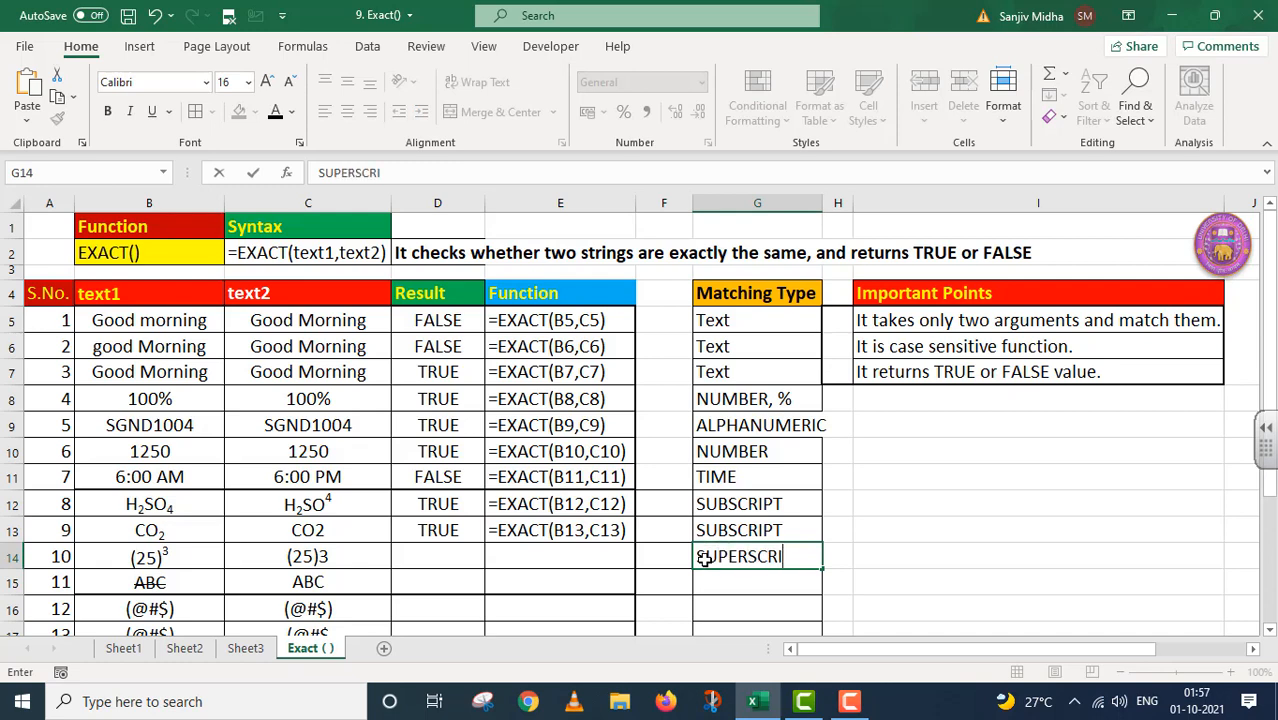
{"action": "type", "text": "PT"}
- Enter the formula =EXACT(B14,C14) in Result cell D14 to compare the two (25)3 texts
{"action": "left_click", "coordinate": [403, 558]}
{"action": "type", "text": "="}
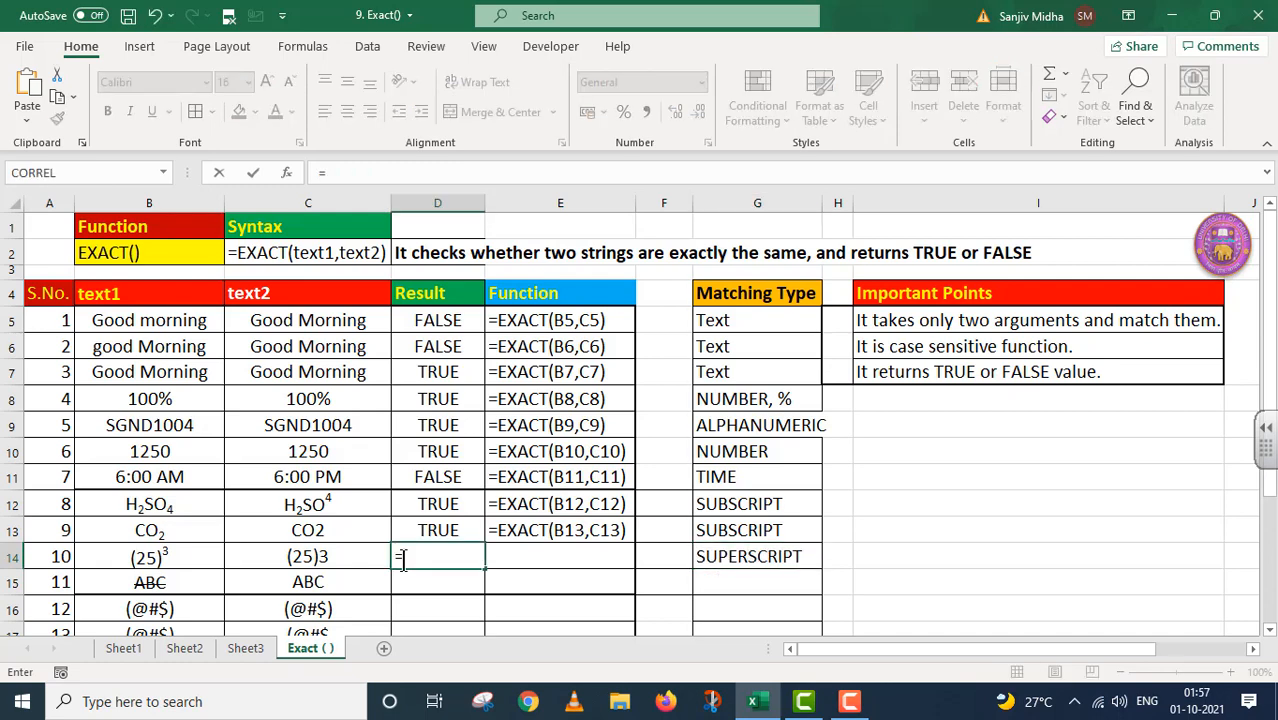
{"action": "type", "text": "EXACT"}
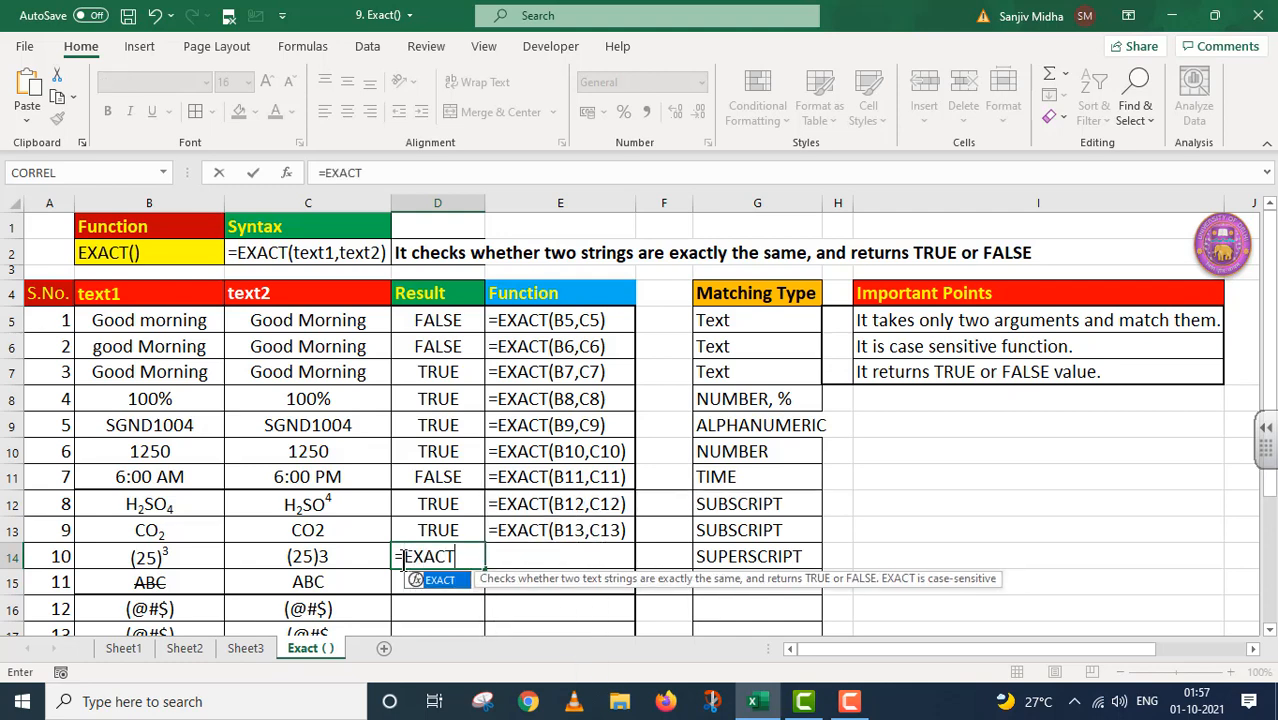
{"action": "type", "text": "("}
{"action": "left_click", "coordinate": [195, 562]}
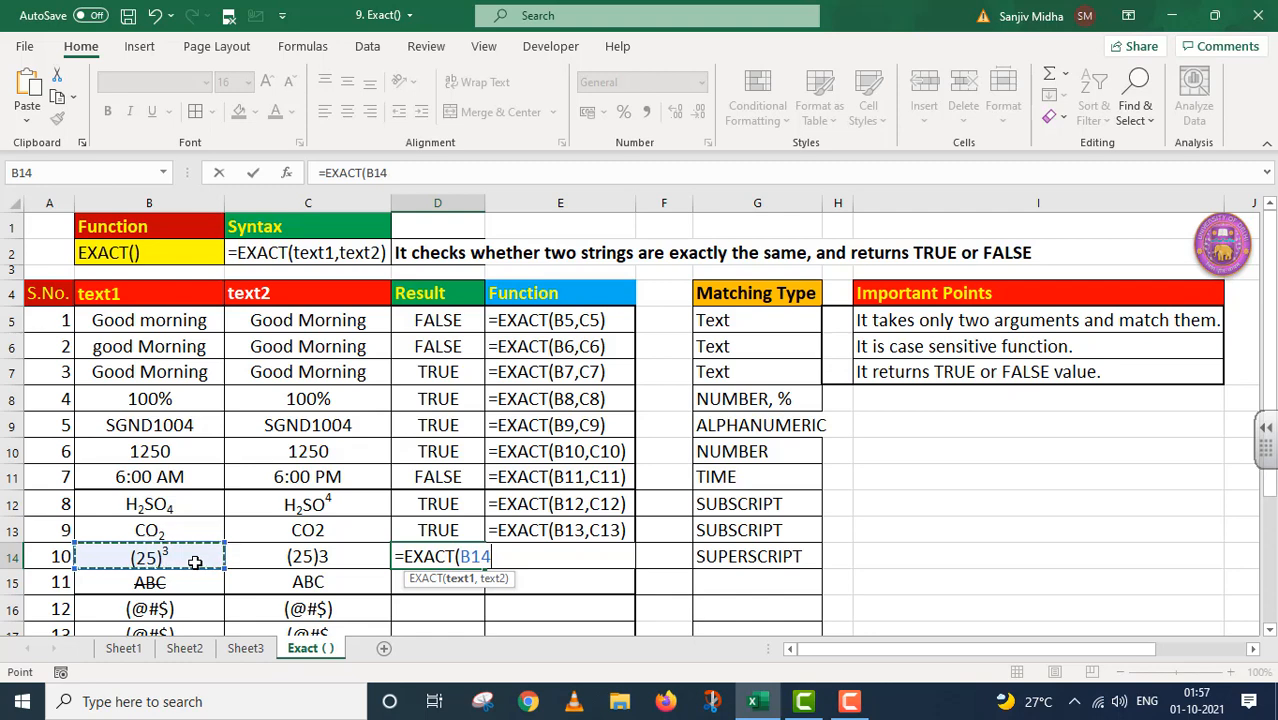
{"action": "type", "text": ","}
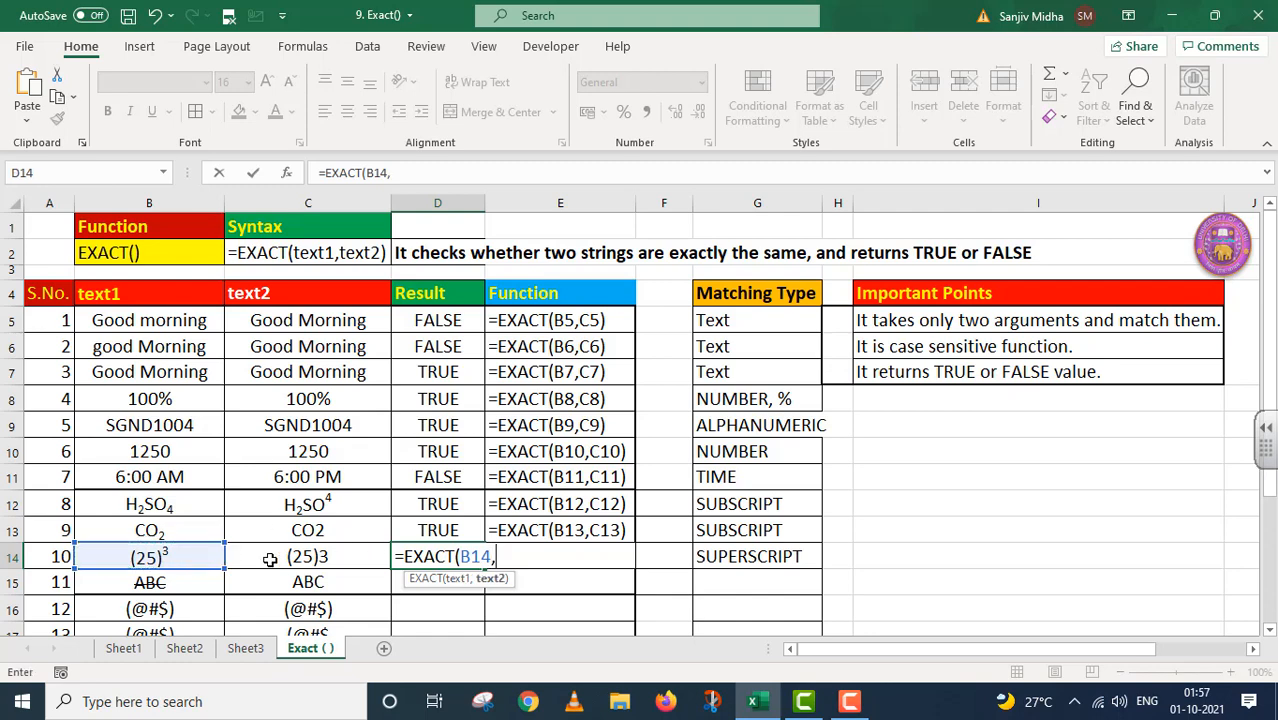
{"action": "left_click", "coordinate": [347, 565]}
{"action": "type", "text": ")"}
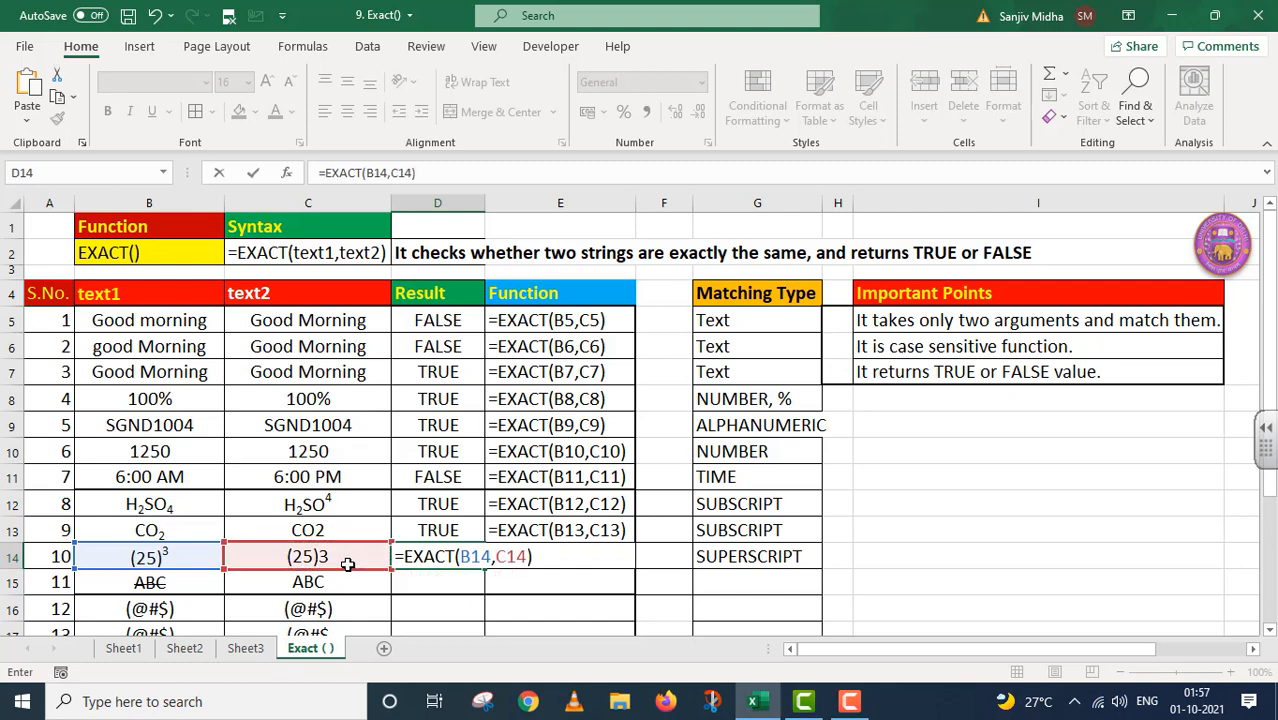
{"action": "key", "text": "Return"}
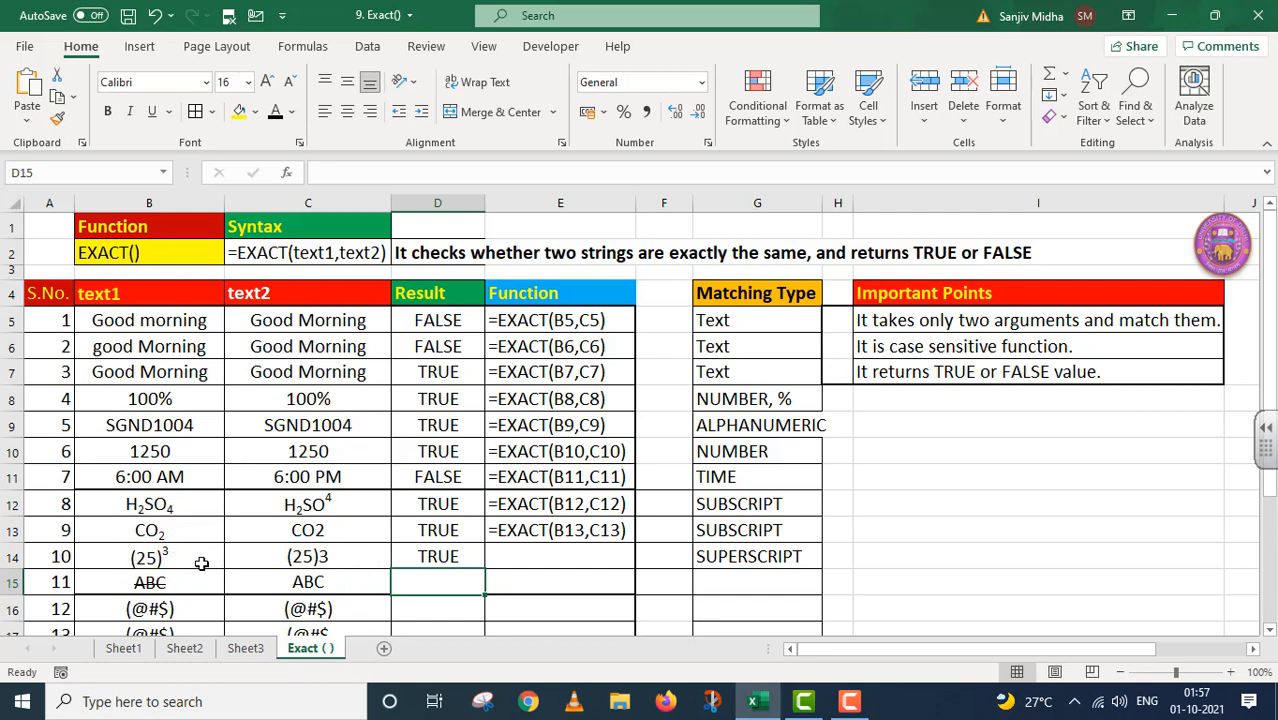
- Copy the D14 formula into Function cell E14 as literal text with a leading apostrophe
{"action": "left_click", "coordinate": [463, 563]}
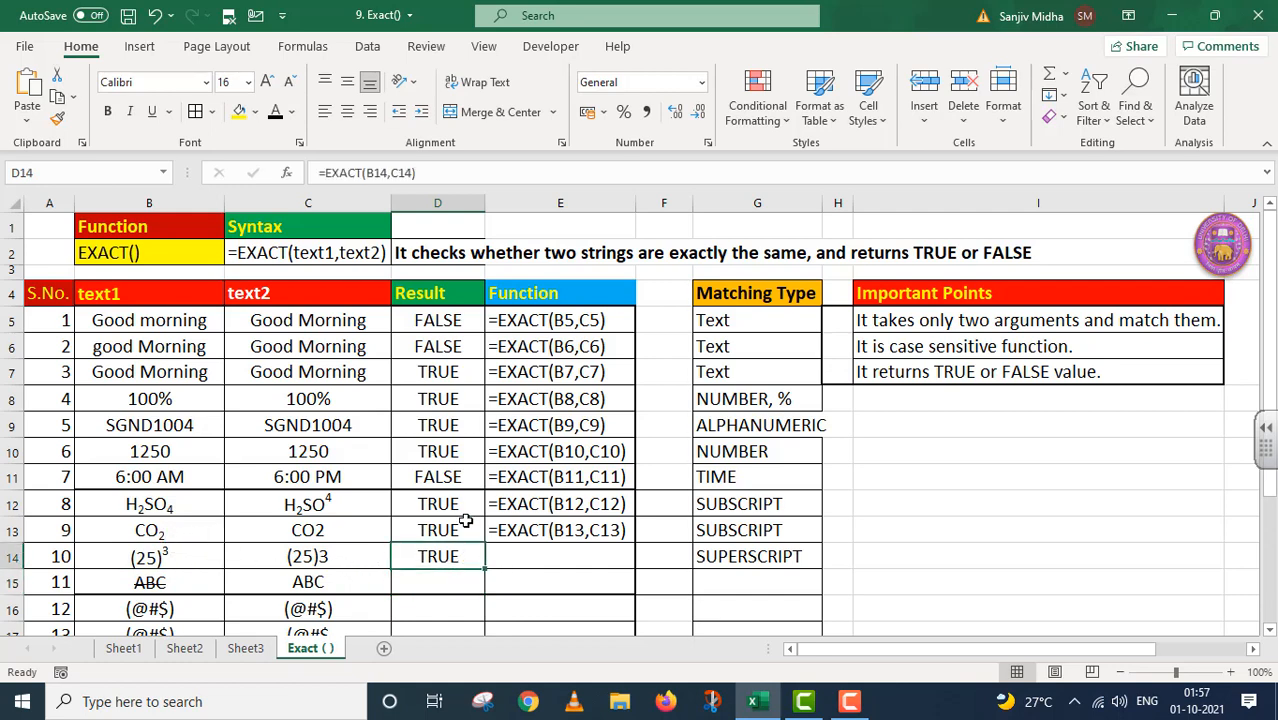
{"action": "left_click_drag", "start_coordinate": [427, 173], "coordinate": [310, 173]}
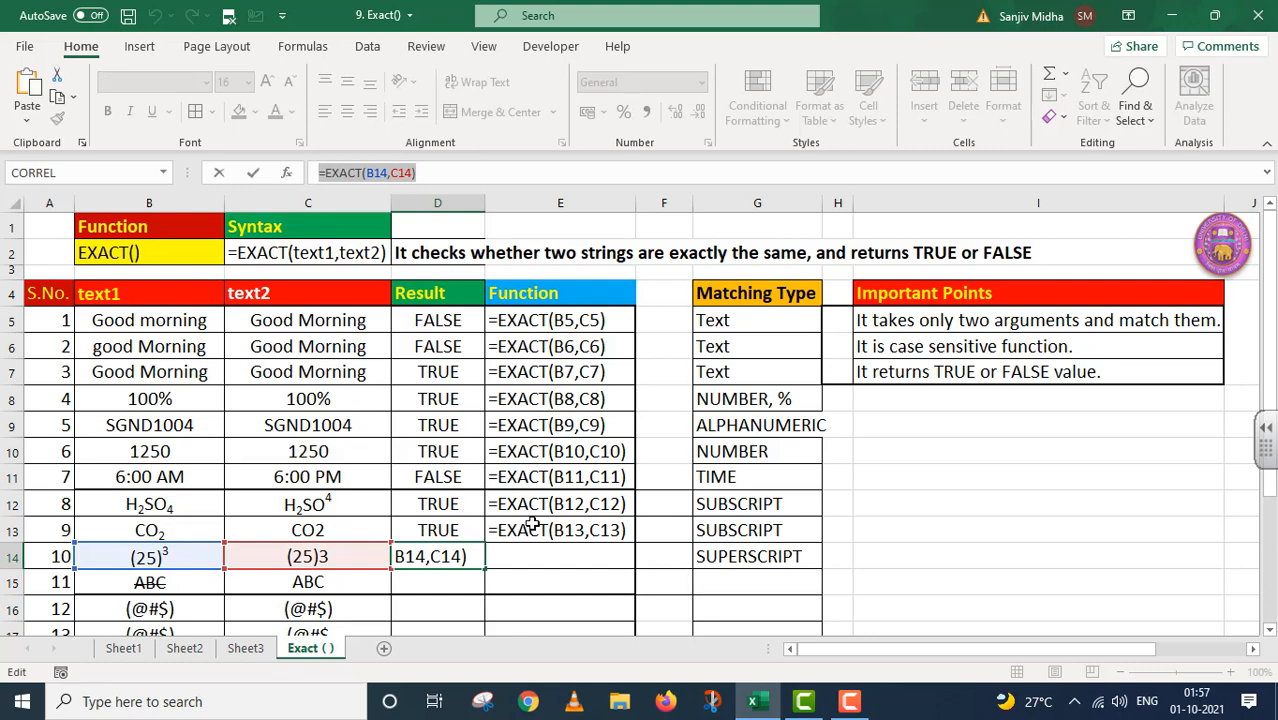
{"action": "key", "text": "Return"}
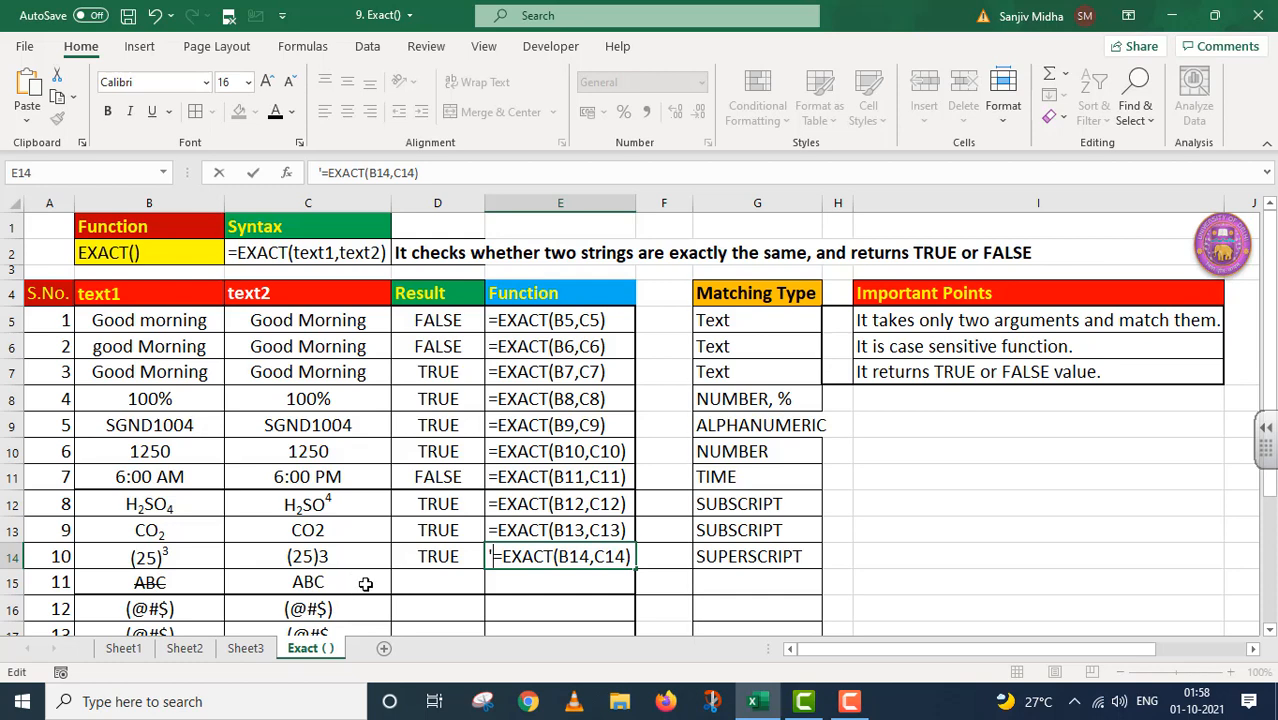
{"action": "left_click", "coordinate": [716, 580]}
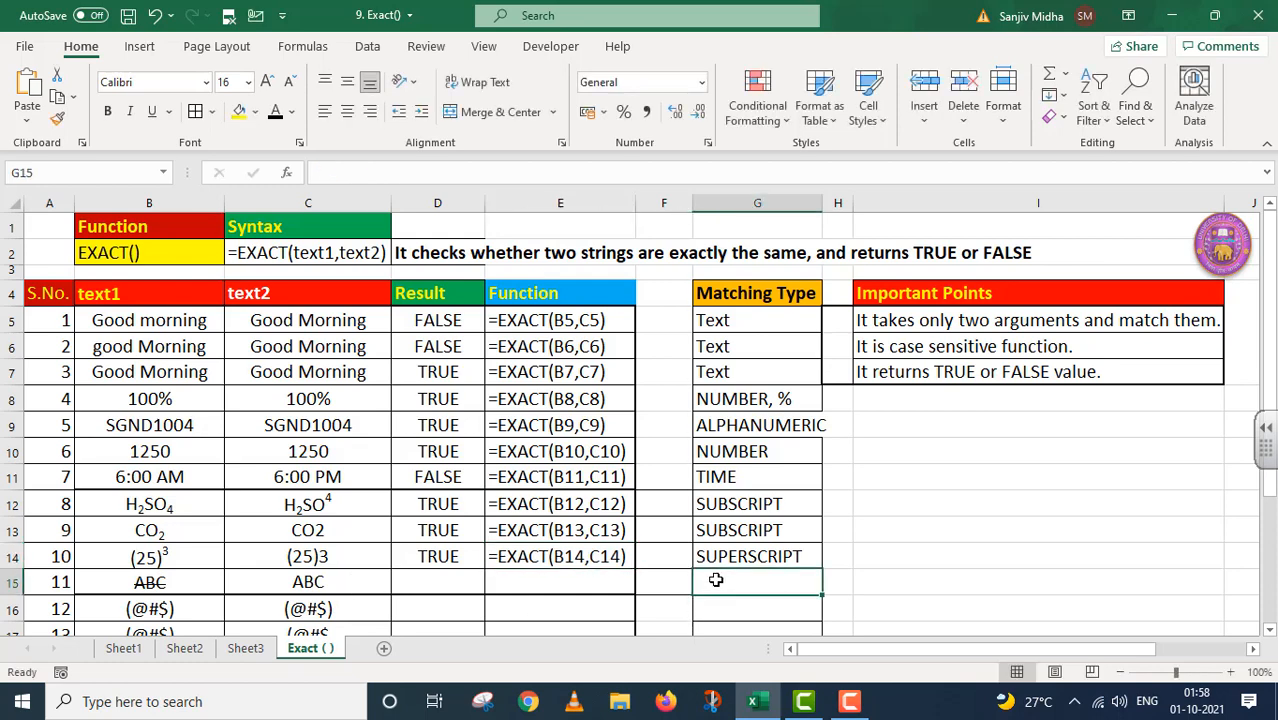
- Enter STRIKETHROUGH as the matching type in G15 for the eleventh pair
{"action": "type", "text": "STRIKE"}
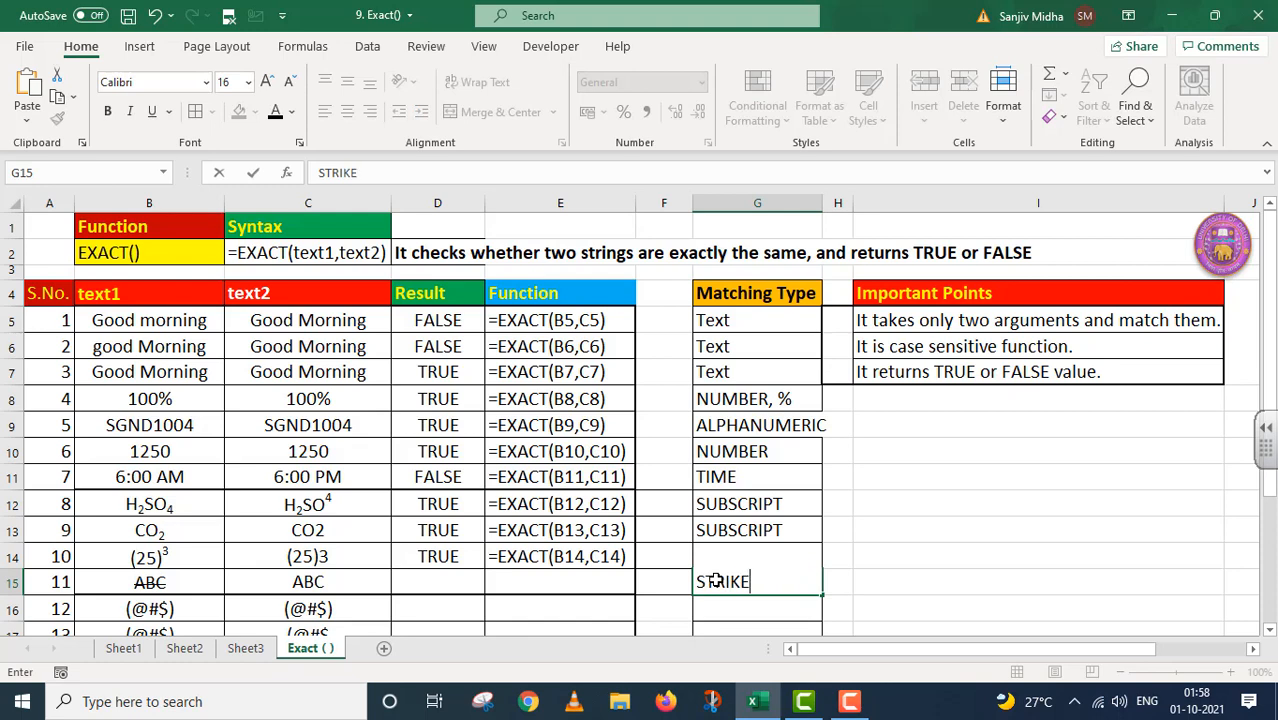
{"action": "type", "text": "THROUG"}
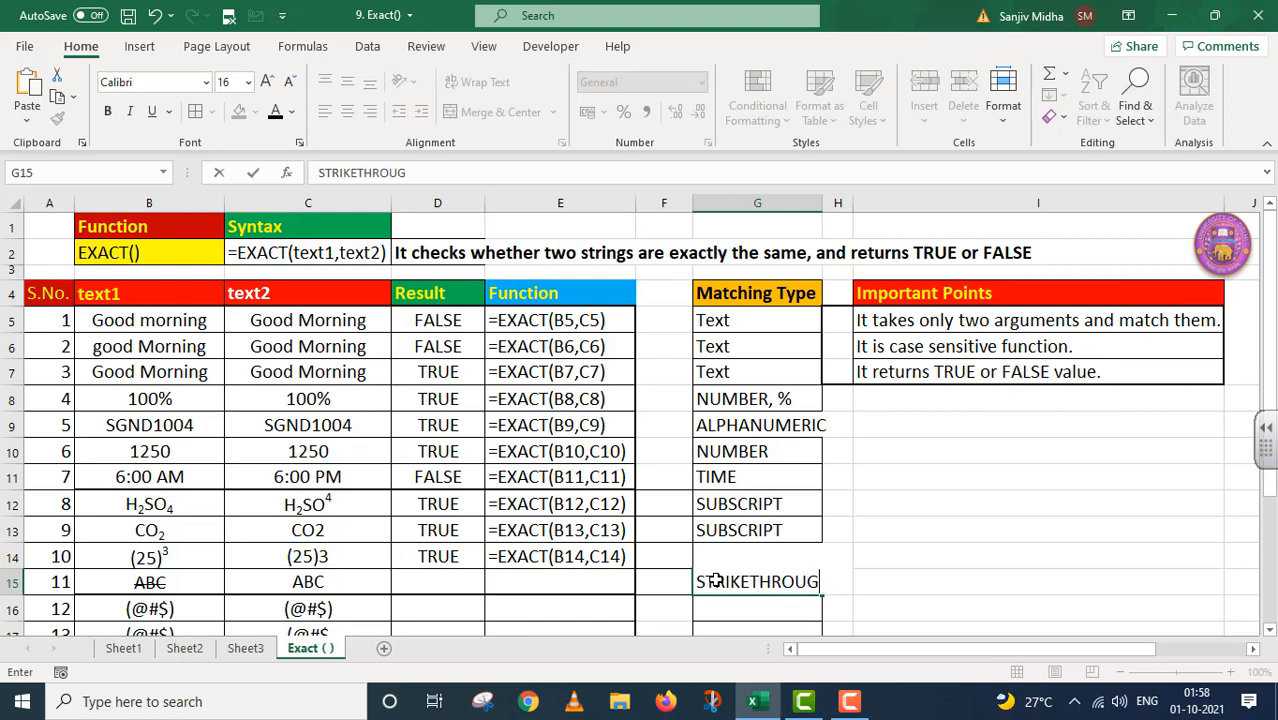
{"action": "type", "text": "H"}
- Enter the formula =EXACT(B15,C15) in Result cell D15 to compare the two ABC texts
{"action": "left_click", "coordinate": [430, 581]}
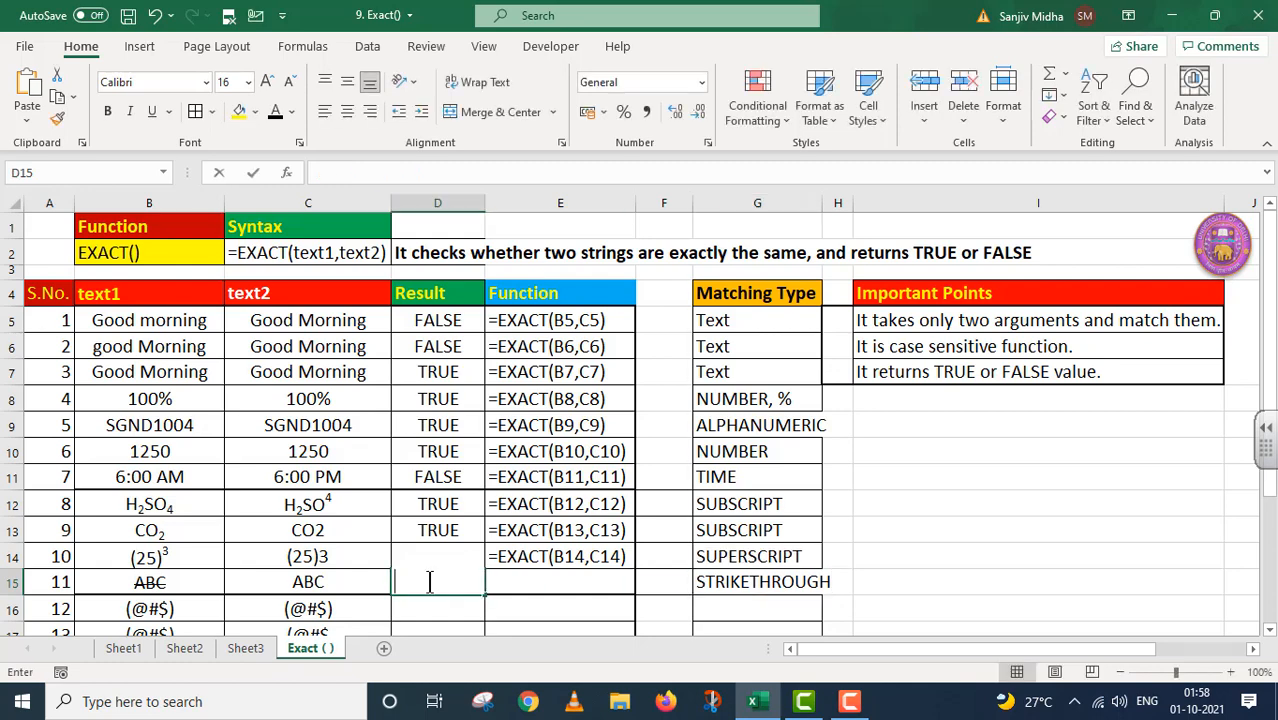
{"action": "type", "text": "="}
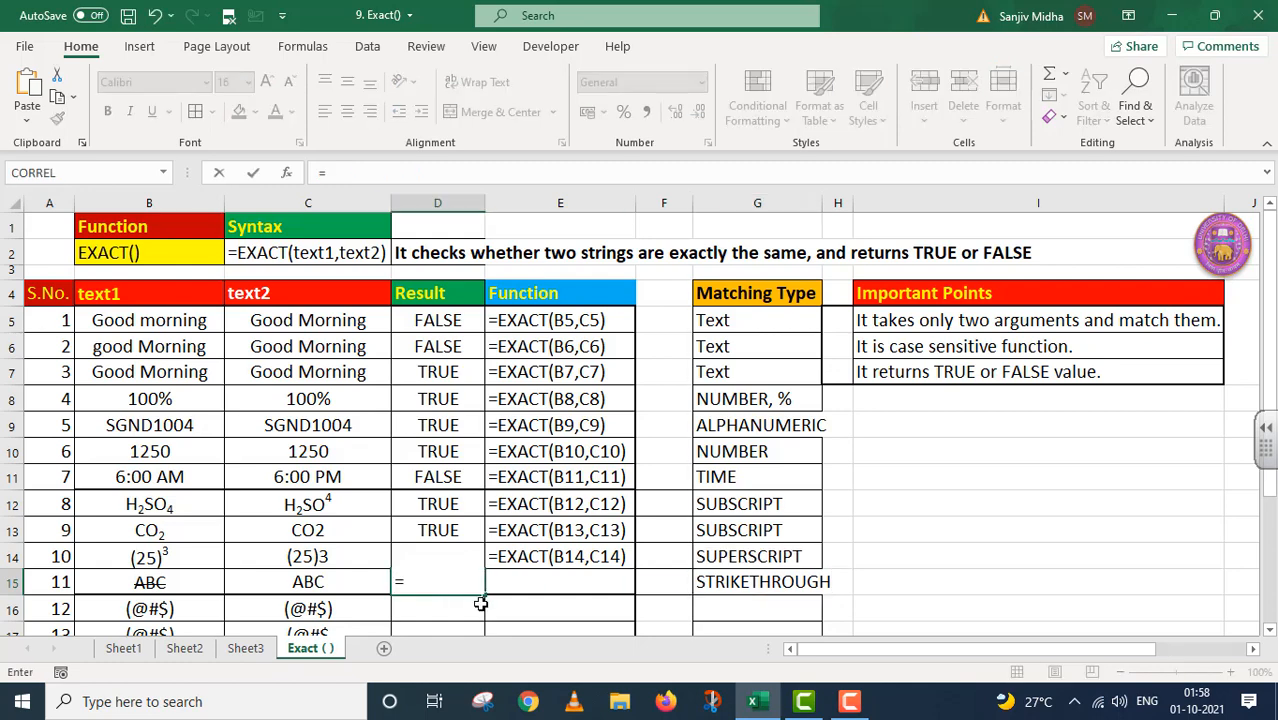
{"action": "type", "text": "EXACT"}
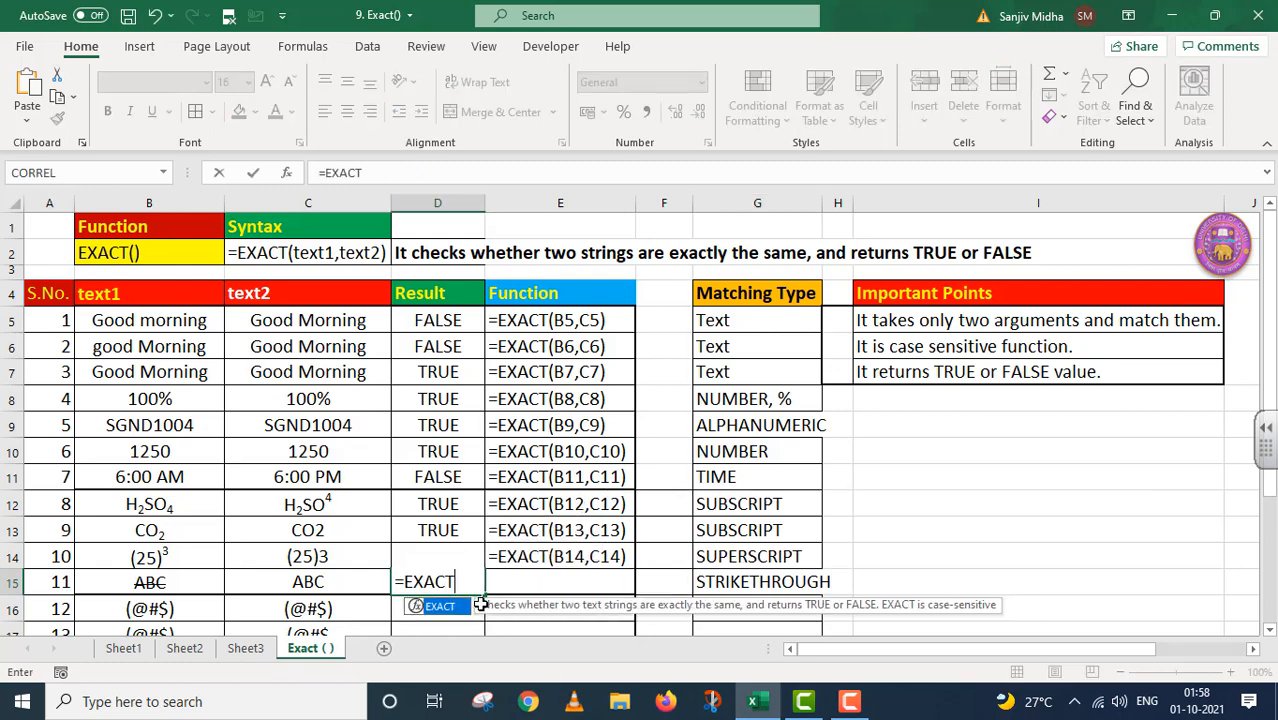
{"action": "type", "text": "("}
{"action": "left_click", "coordinate": [173, 581]}
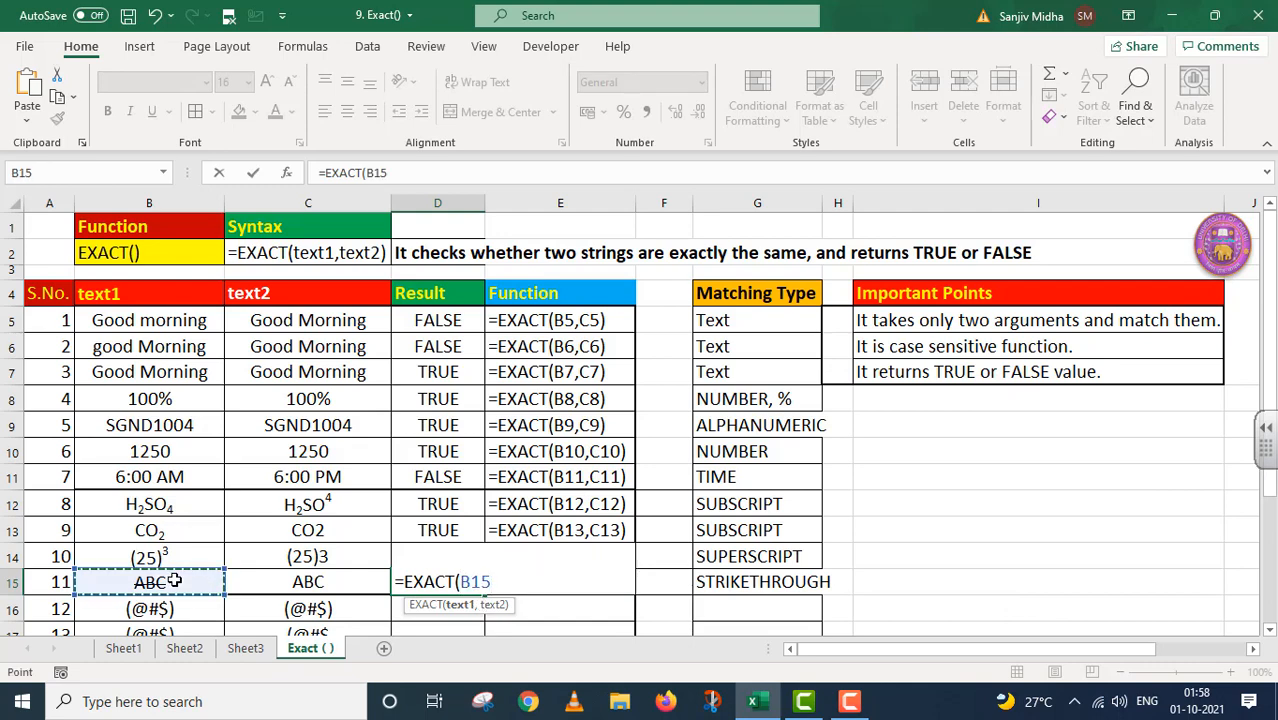
{"action": "type", "text": ","}
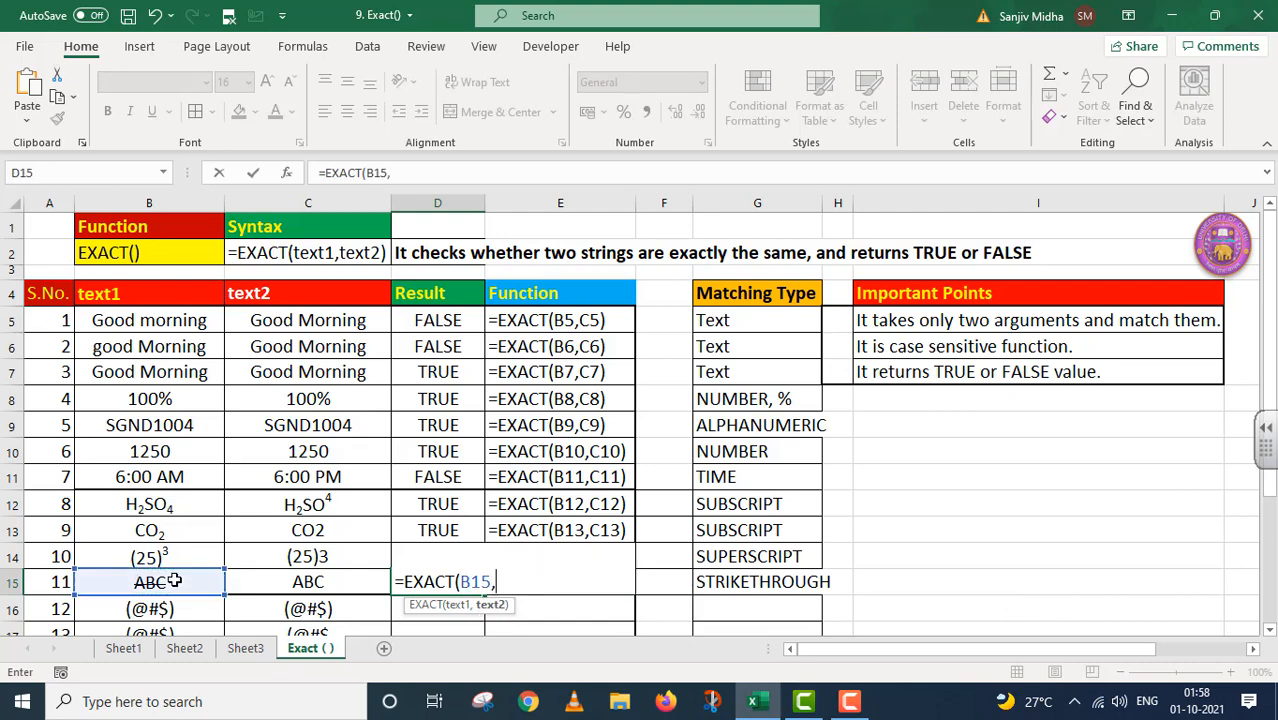
{"action": "left_click", "coordinate": [307, 583]}
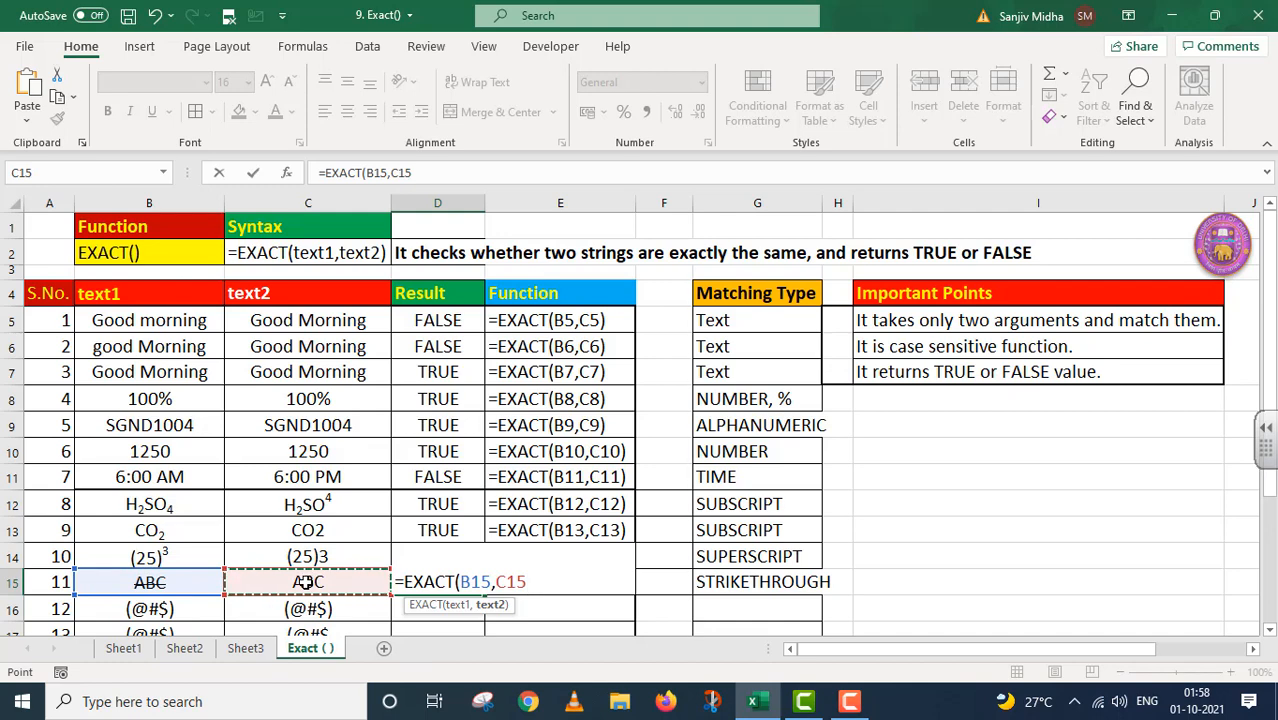
{"action": "type", "text": ")"}
{"action": "key", "text": "Return"}
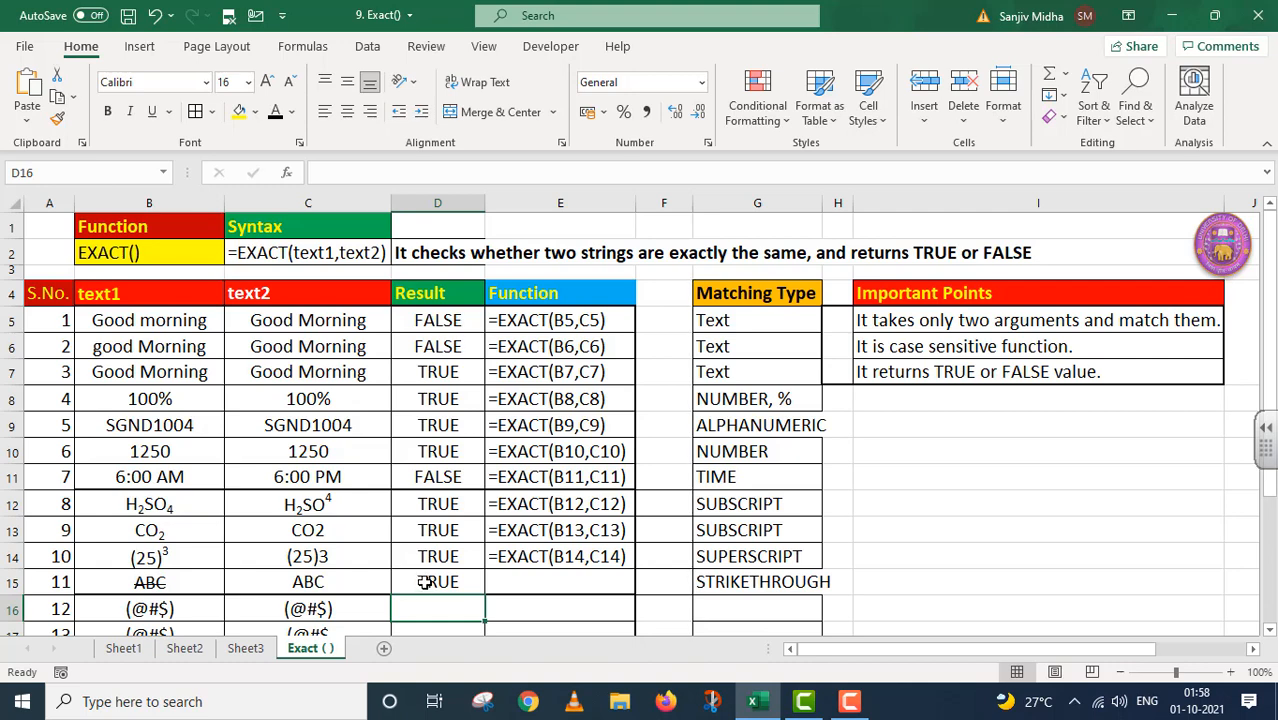
- Copy the D15 formula into Function cell E15 as literal text with a leading apostrophe
{"action": "left_click", "coordinate": [460, 580]}
{"action": "left_click", "coordinate": [362, 172]}
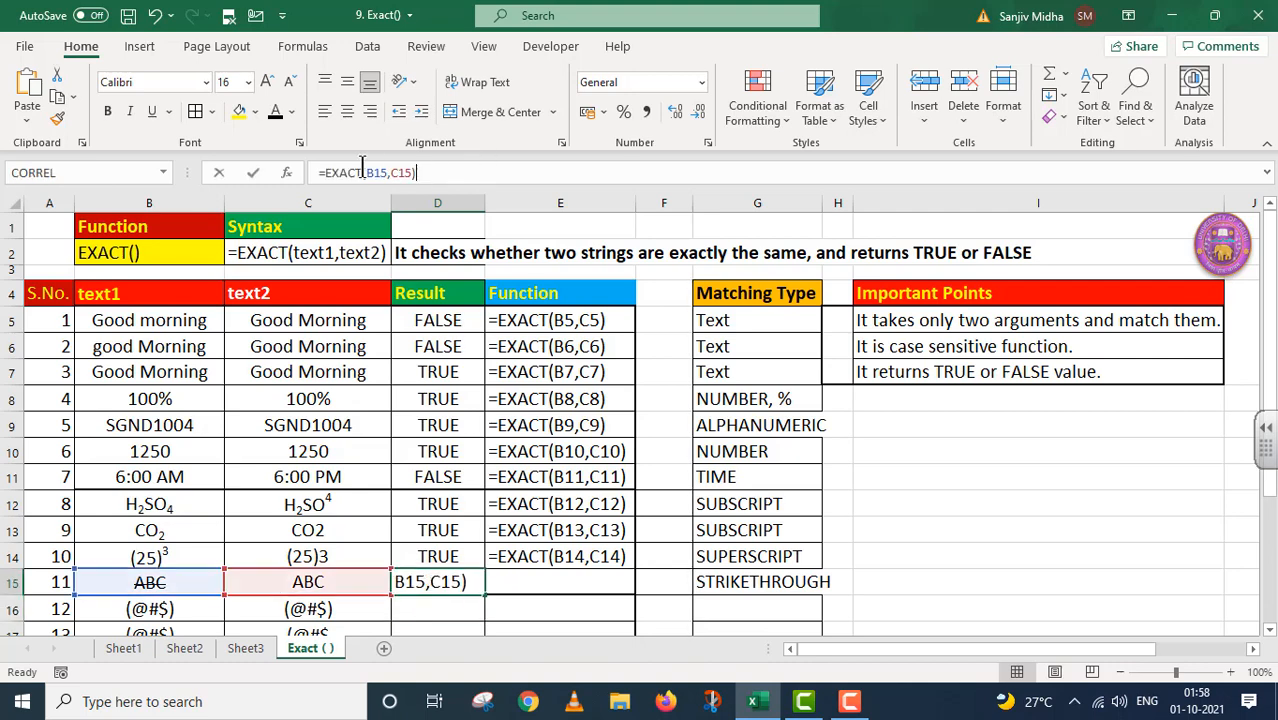
{"action": "triple_click", "coordinate": [362, 172]}
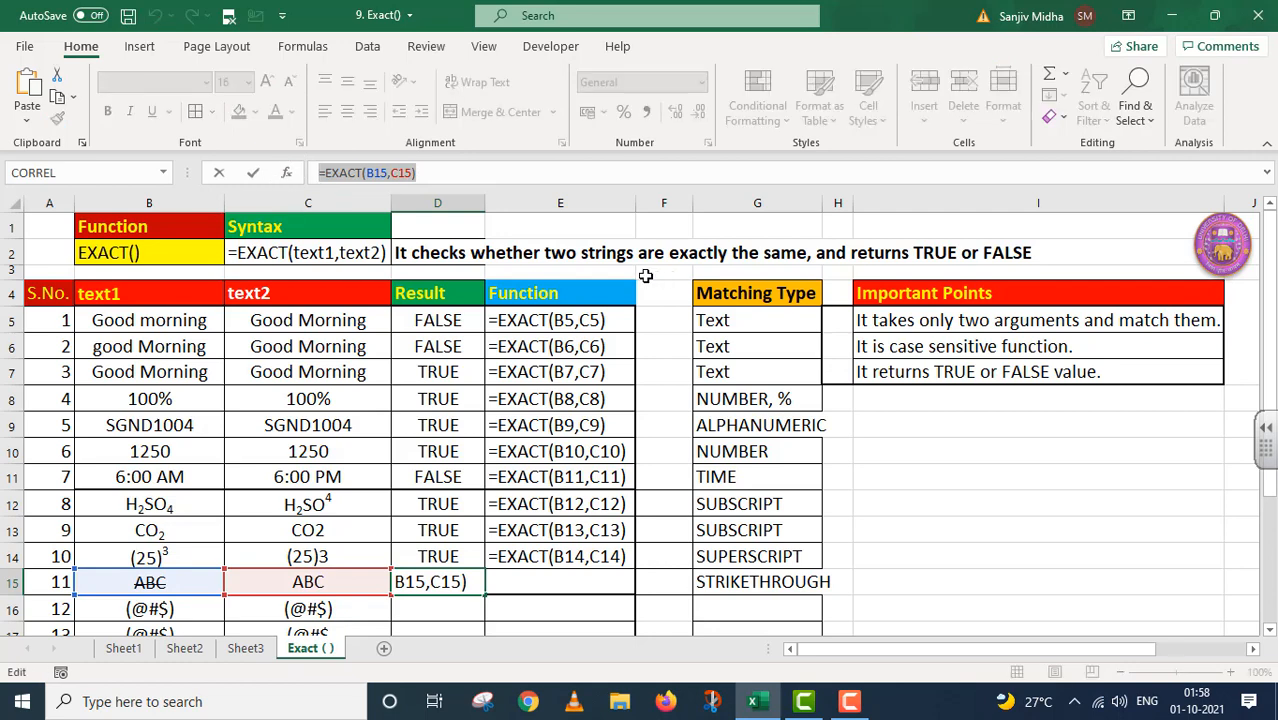
{"action": "key", "text": "Return"}
{"action": "double_click", "coordinate": [520, 583]}
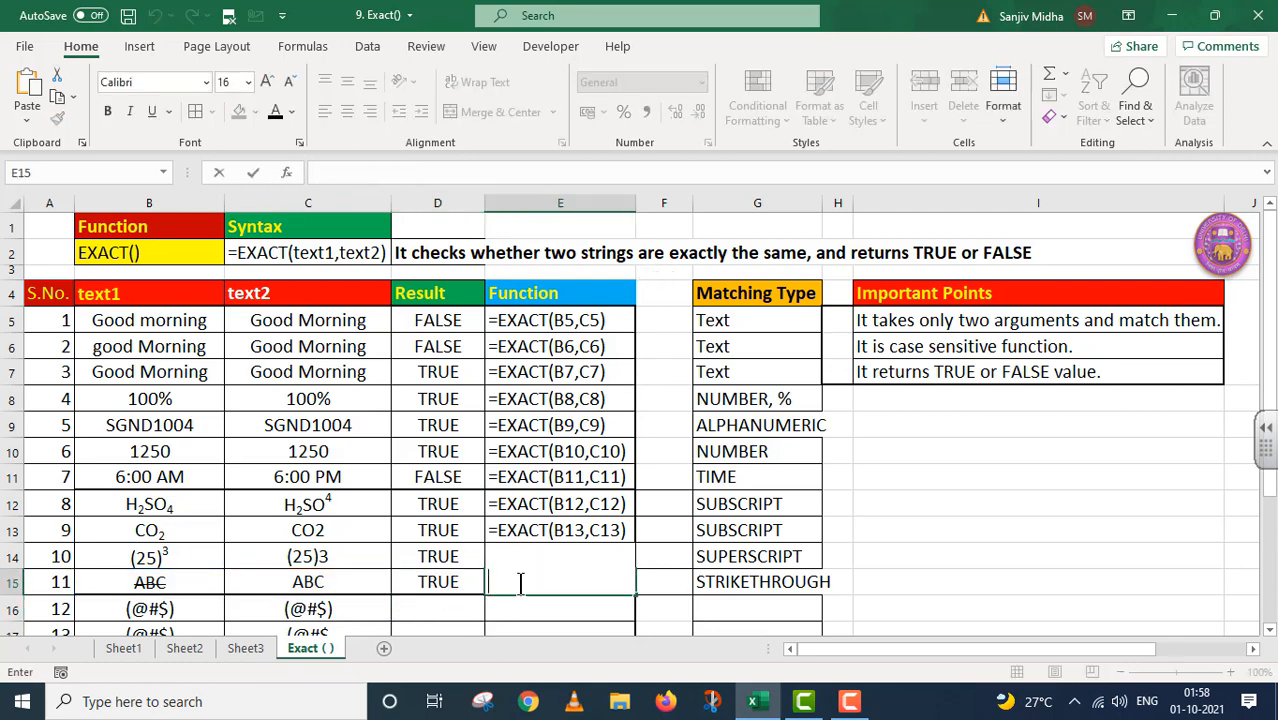
{"action": "type", "text": "=EXACT(B15,C15)"}
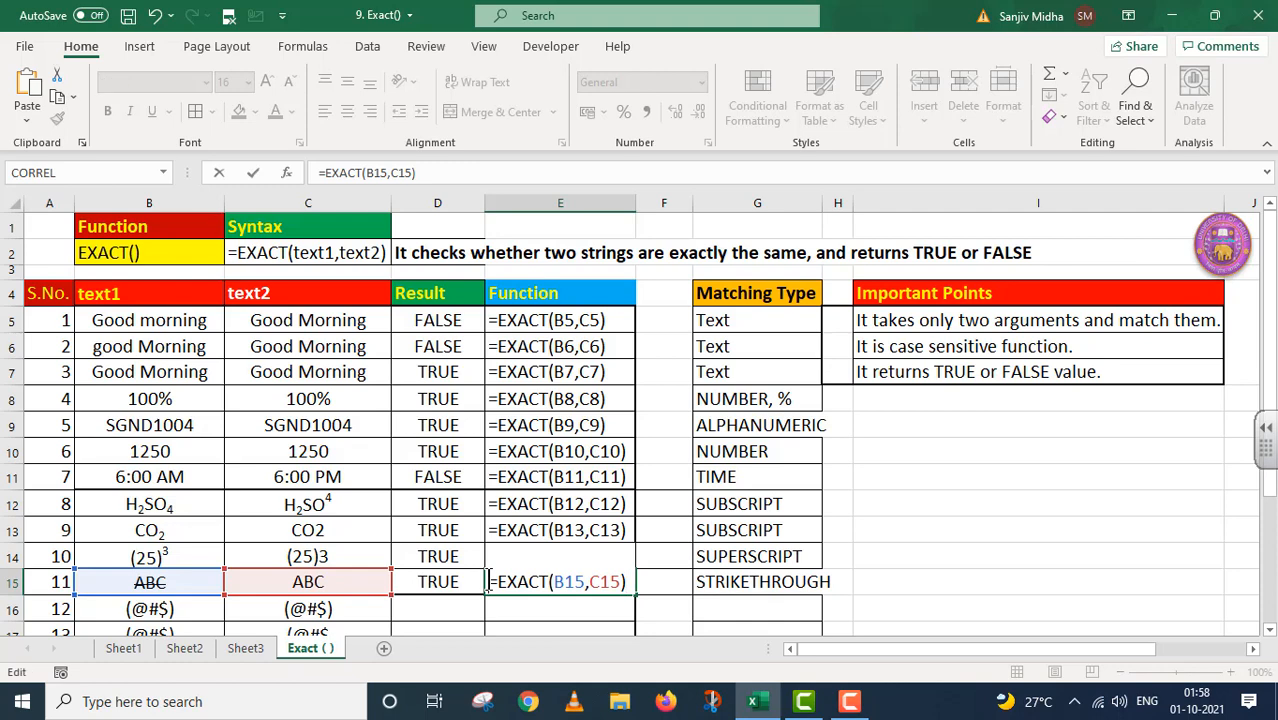
{"action": "left_click", "coordinate": [857, 588]}
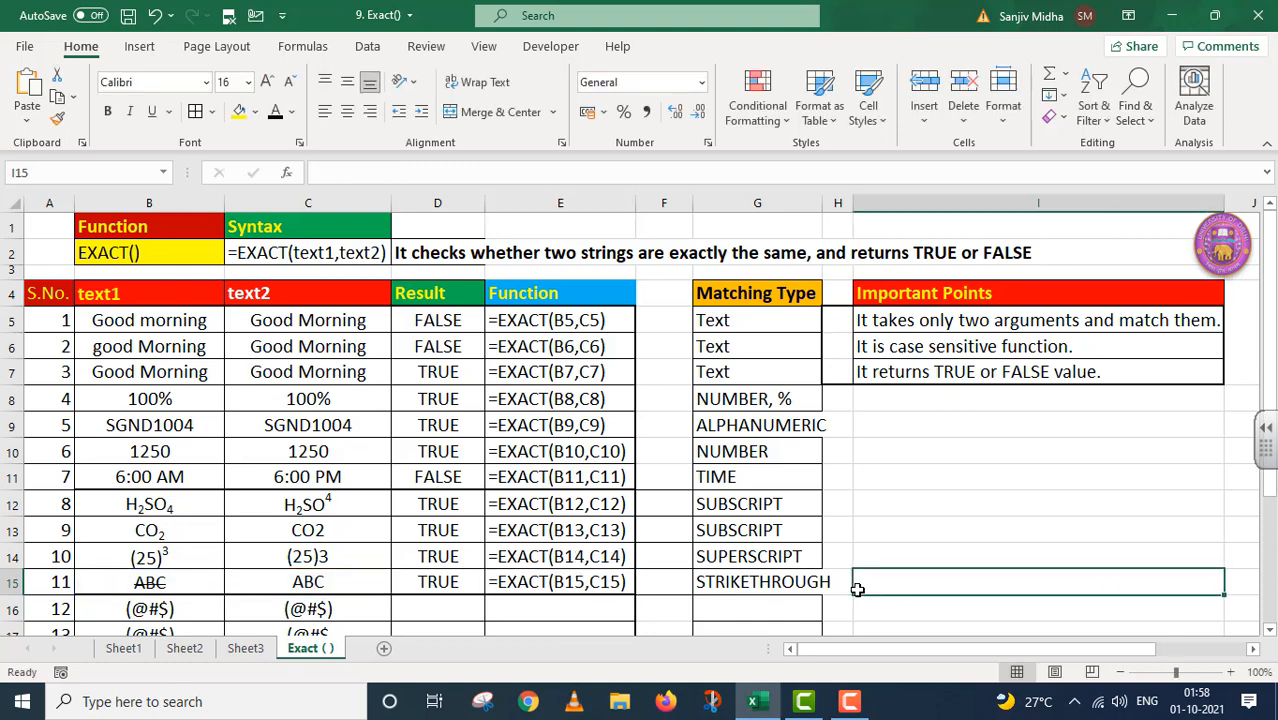
- Enter IGNORE in F12 beside the first SUBSCRIPT row and widen column F so the word fits on one line
{"action": "left_click_drag", "start_coordinate": [660, 503], "coordinate": [648, 577]}
{"action": "left_click", "coordinate": [654, 503]}
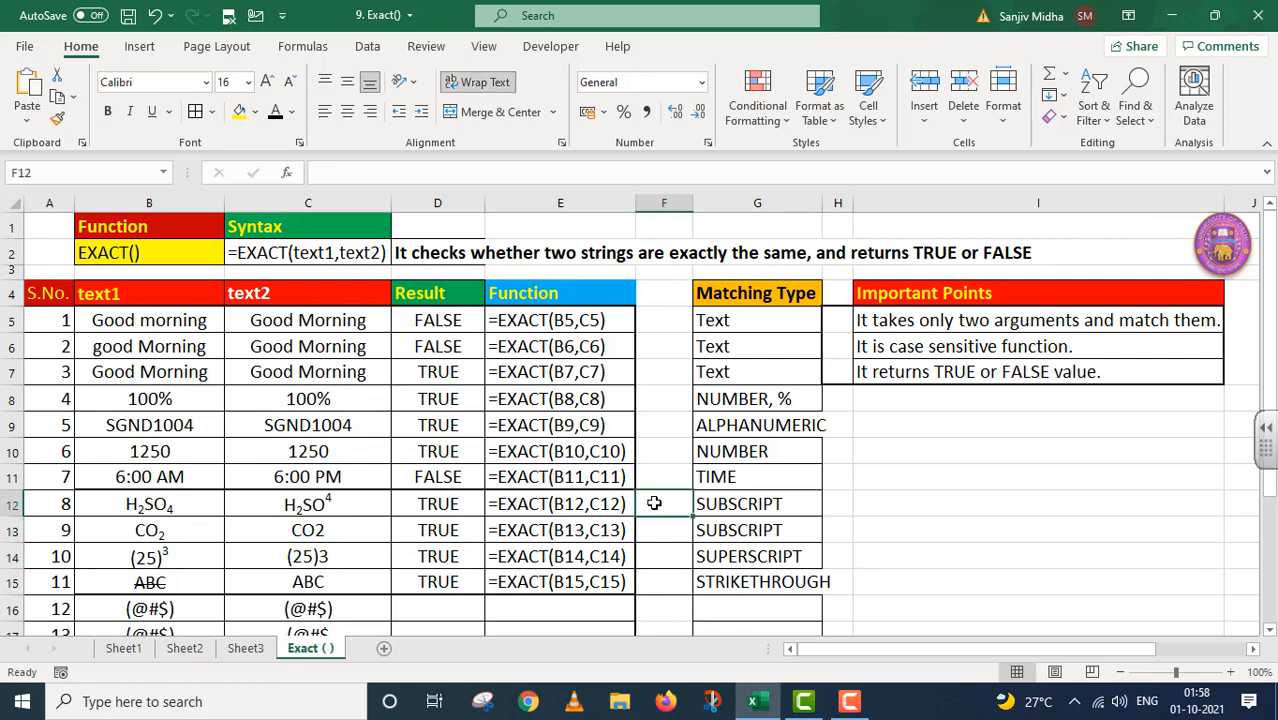
{"action": "double_click", "coordinate": [654, 503]}
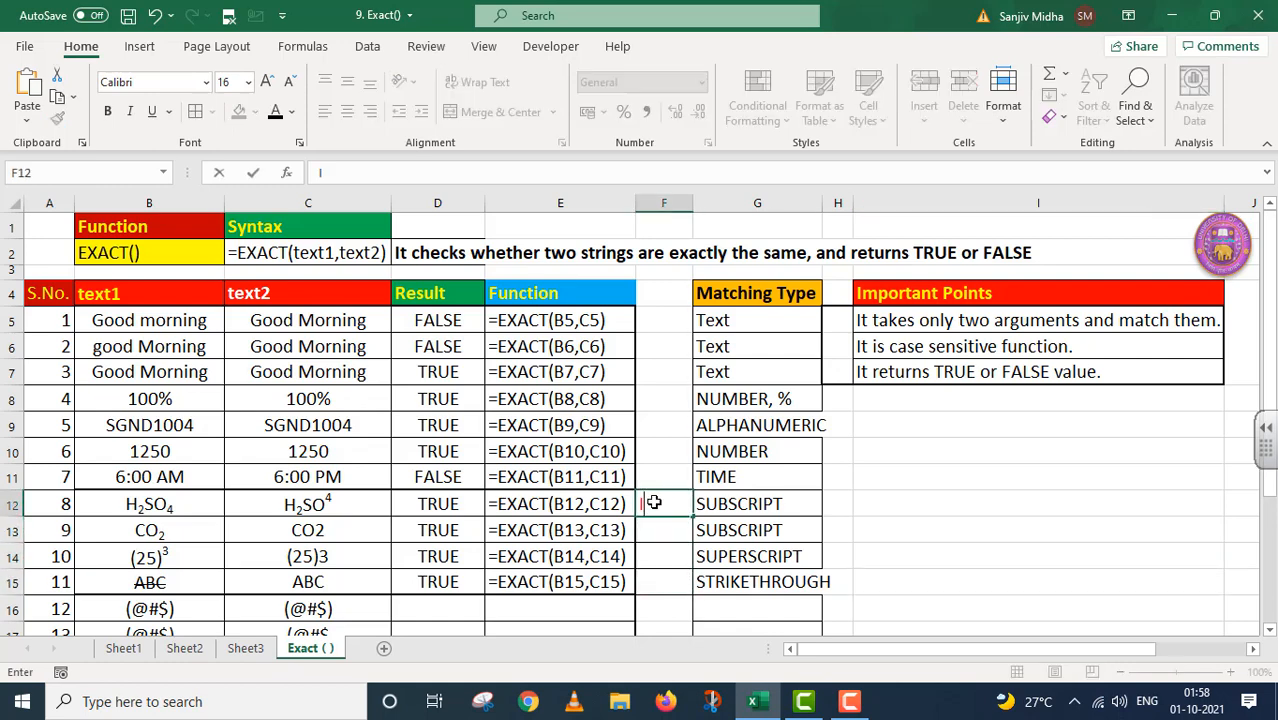
{"action": "type", "text": "IGNORE"}
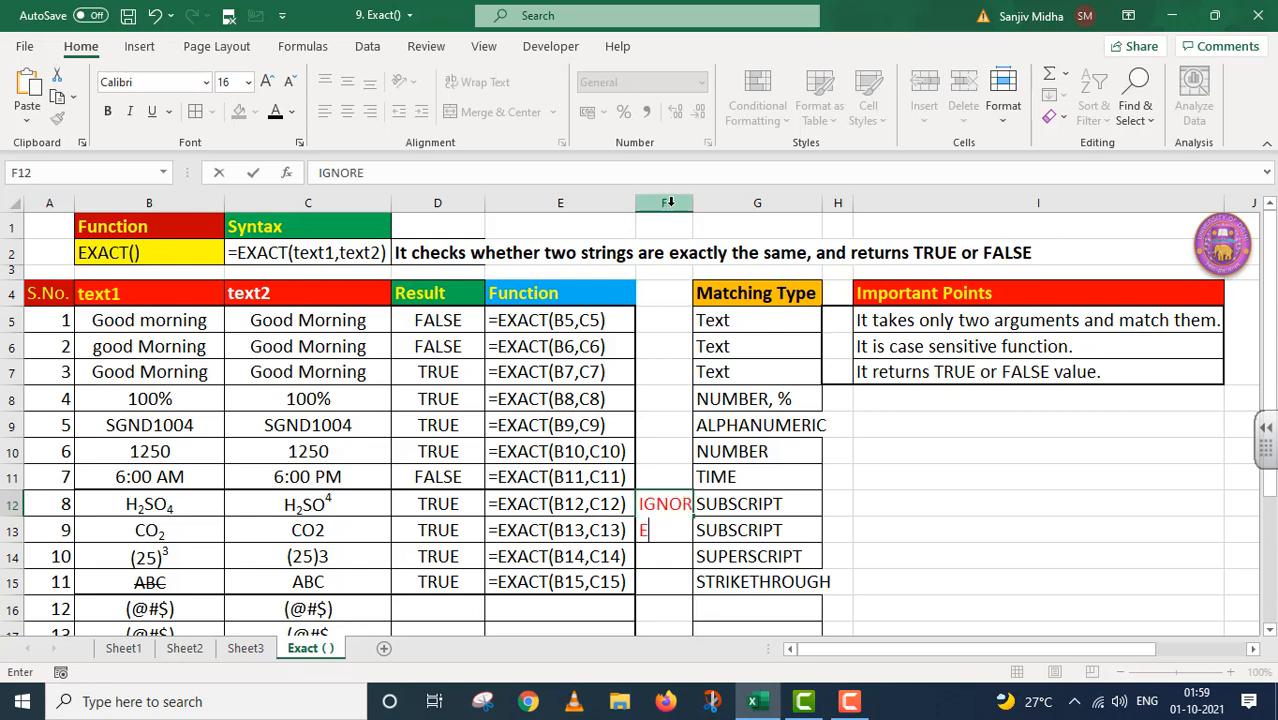
{"action": "left_click", "coordinate": [664, 203]}
{"action": "left_click_drag", "start_coordinate": [693, 210], "coordinate": [708, 212]}
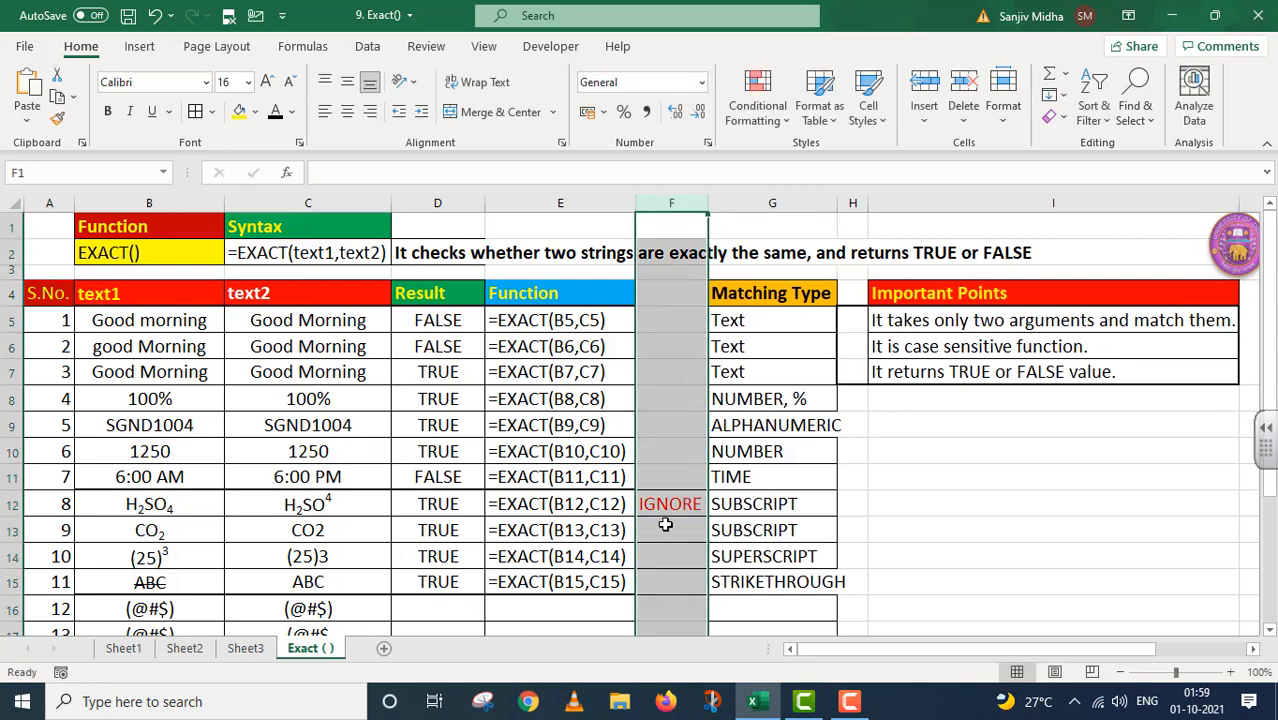
- Fill the IGNORE note from F12 down through F15
{"action": "left_click", "coordinate": [665, 525]}
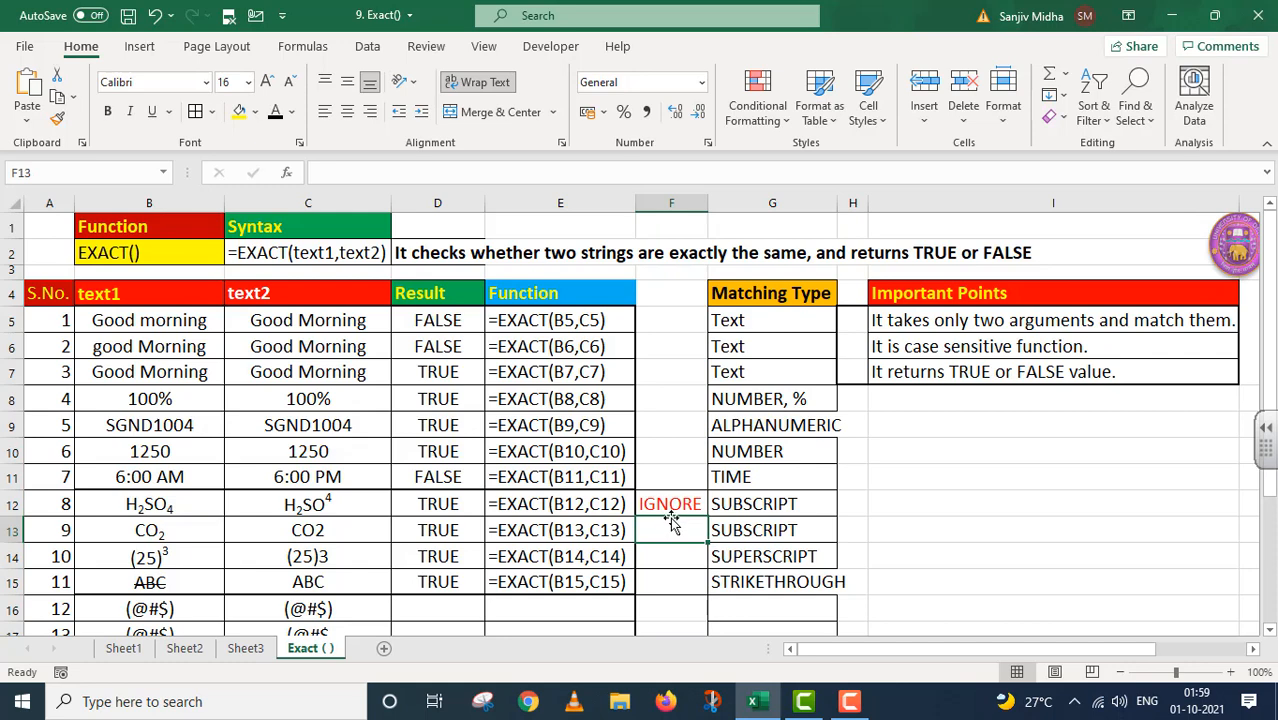
{"action": "left_click", "coordinate": [665, 503]}
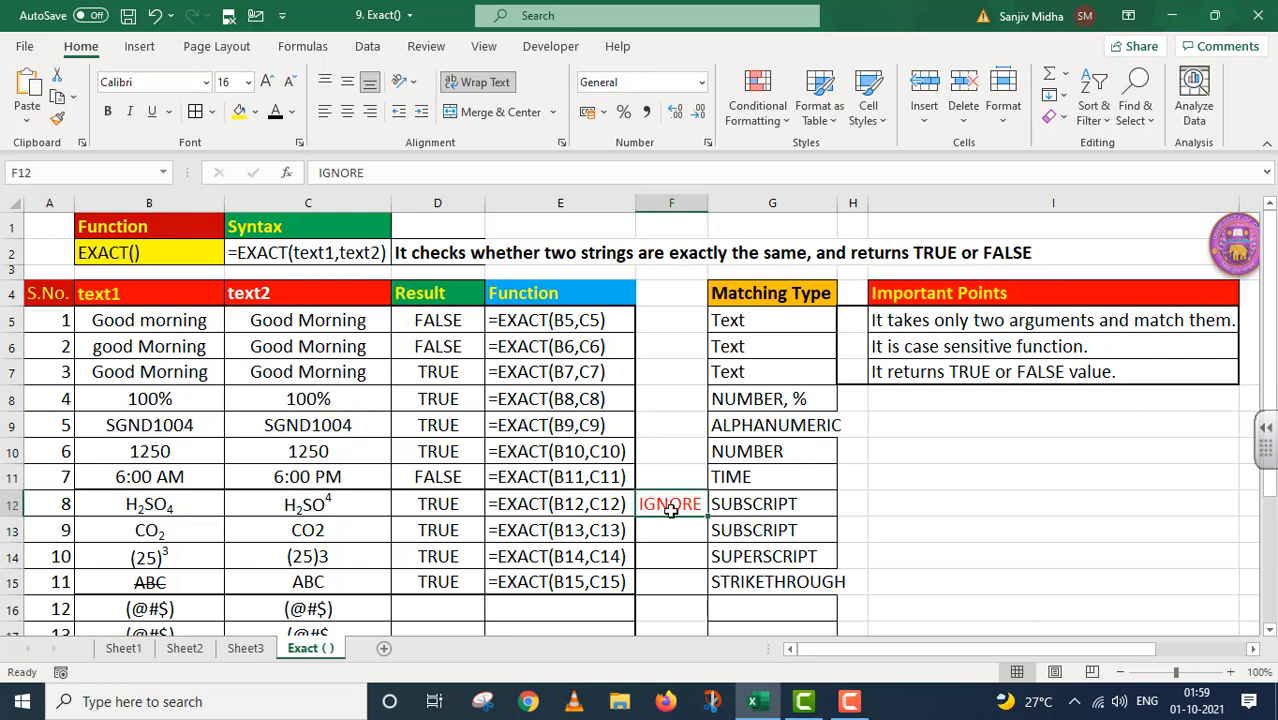
{"action": "left_click_drag", "start_coordinate": [707, 517], "coordinate": [707, 595]}
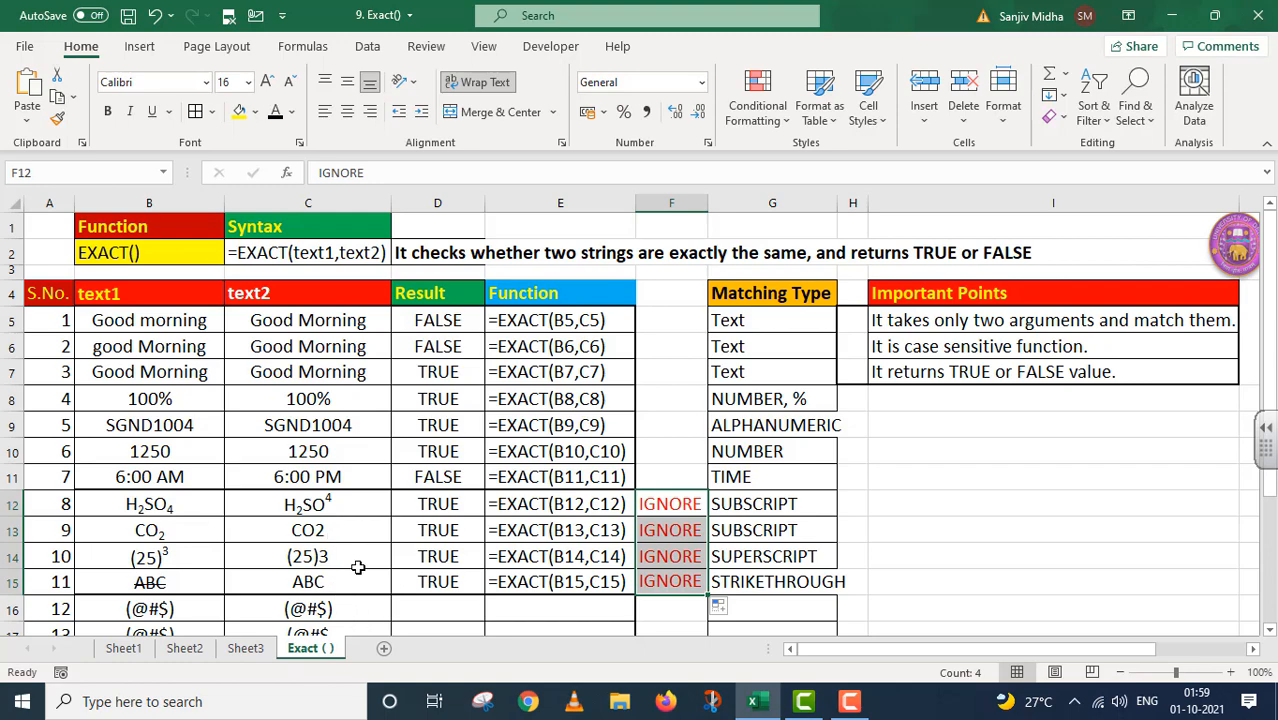
- Enter SPECIAL SYMBOL as the matching type in G16 for the twelfth pair and widen column G to fit it
{"action": "scroll", "coordinate": [358, 567], "scroll_direction": "down", "scroll_amount": 2}
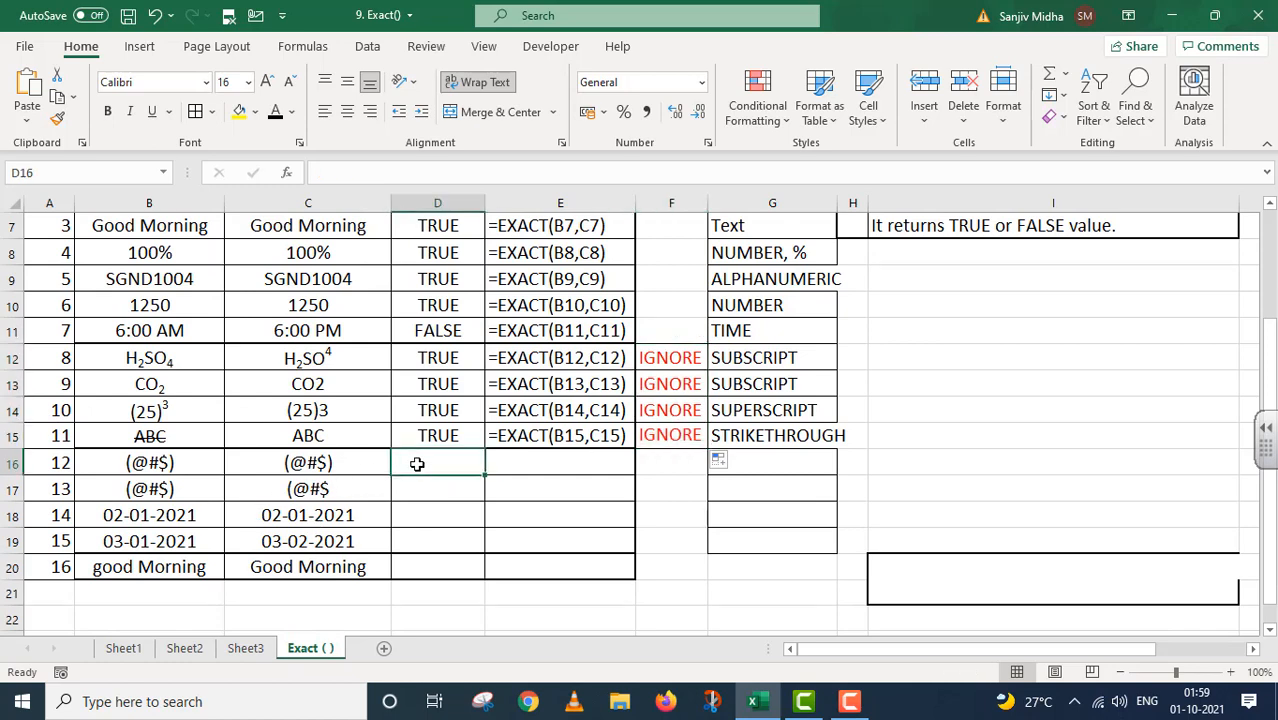
{"action": "double_click", "coordinate": [417, 463]}
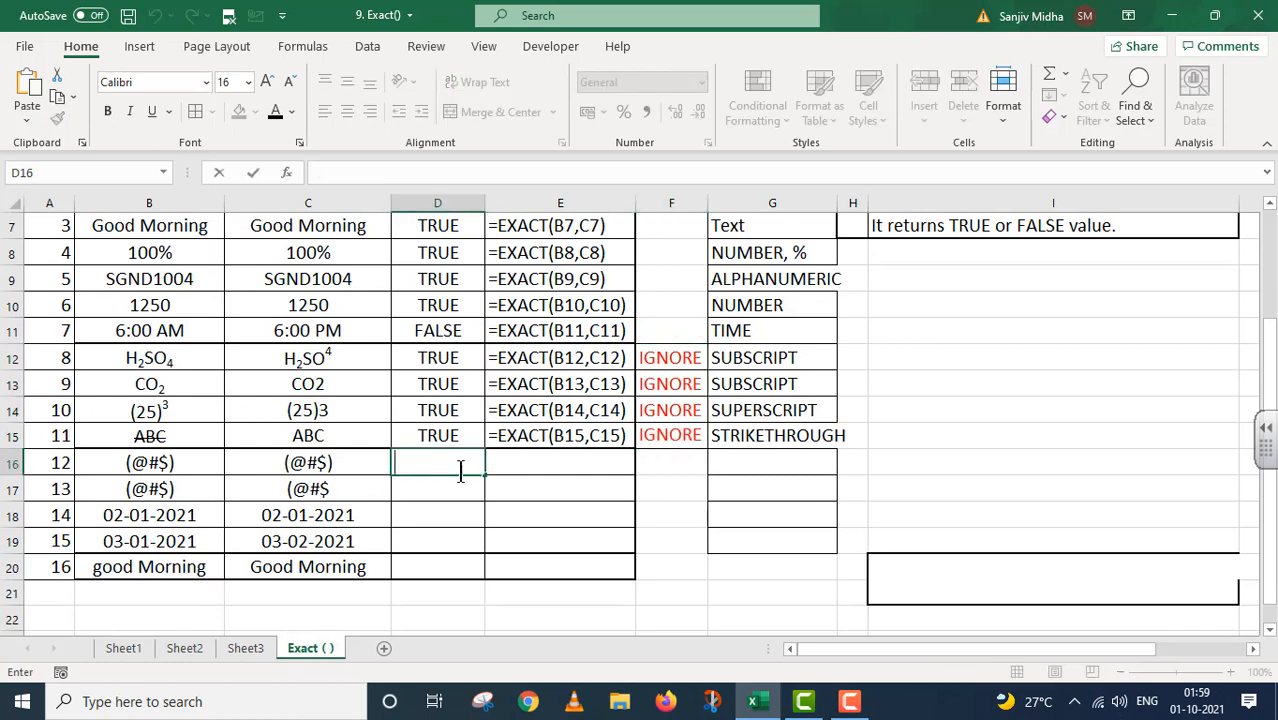
{"action": "left_click", "coordinate": [725, 470]}
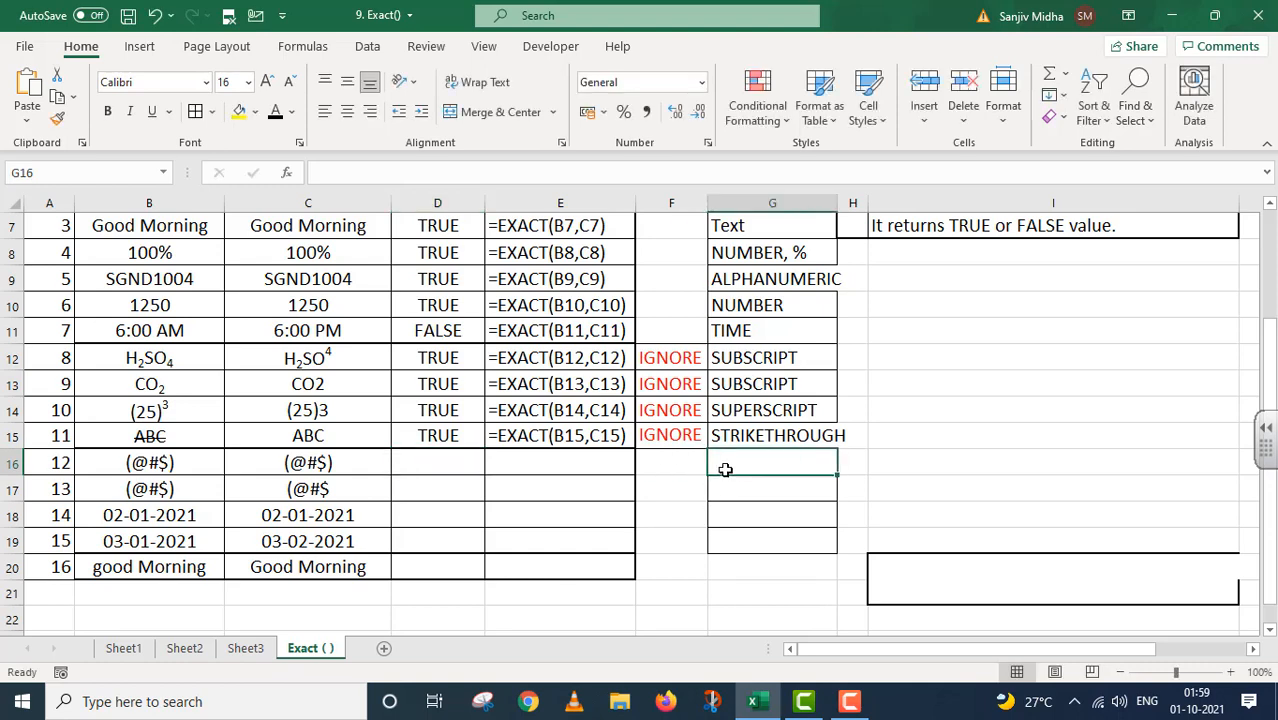
{"action": "type", "text": "SPEC"}
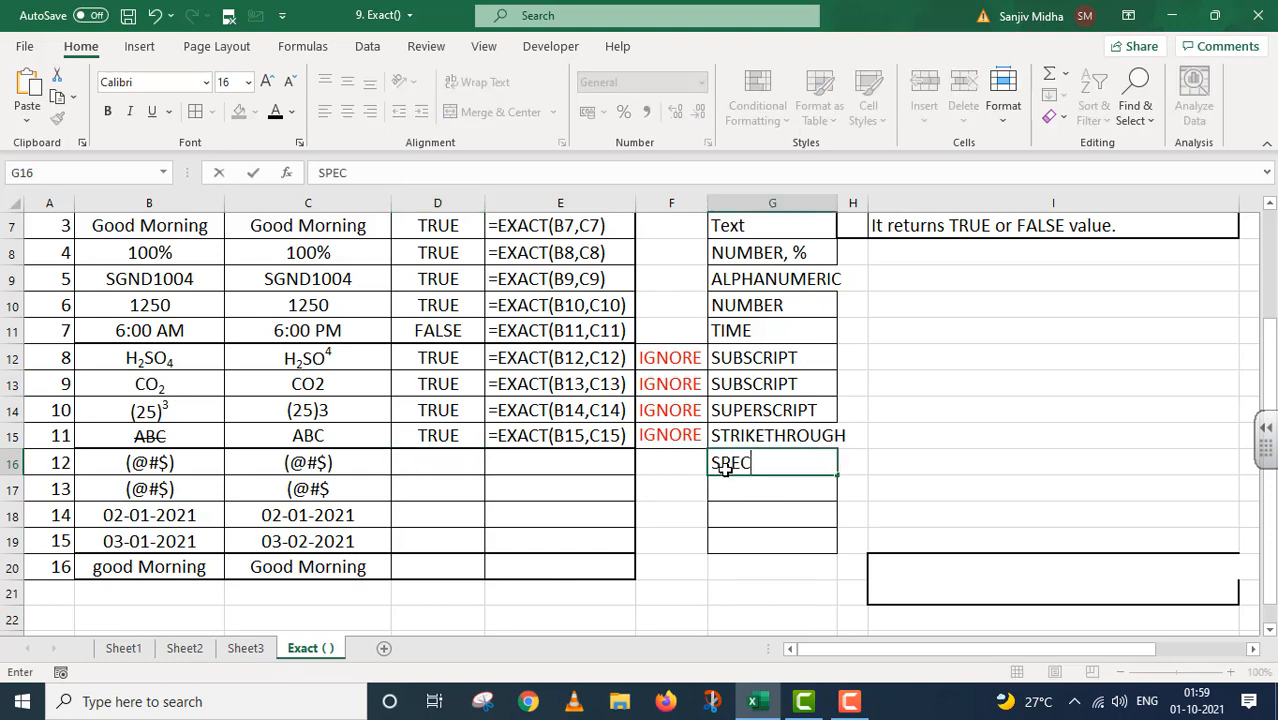
{"action": "type", "text": "IAL SY"}
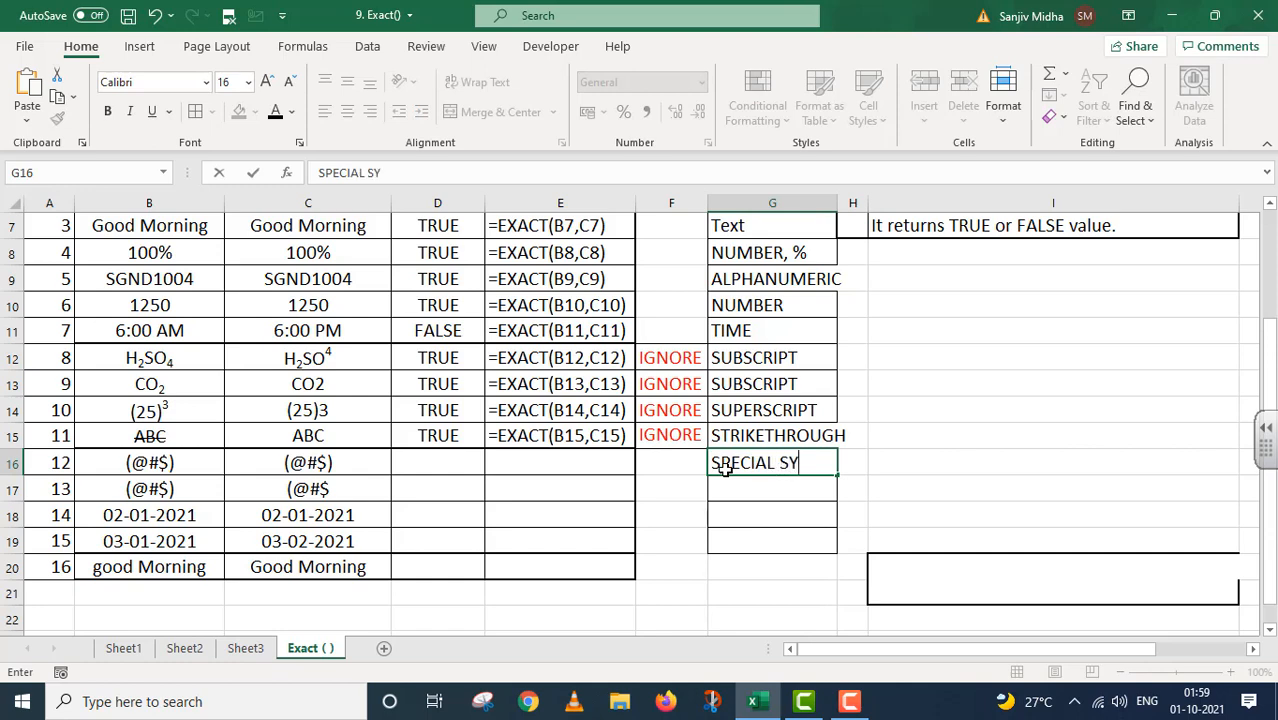
{"action": "type", "text": "MBOL"}
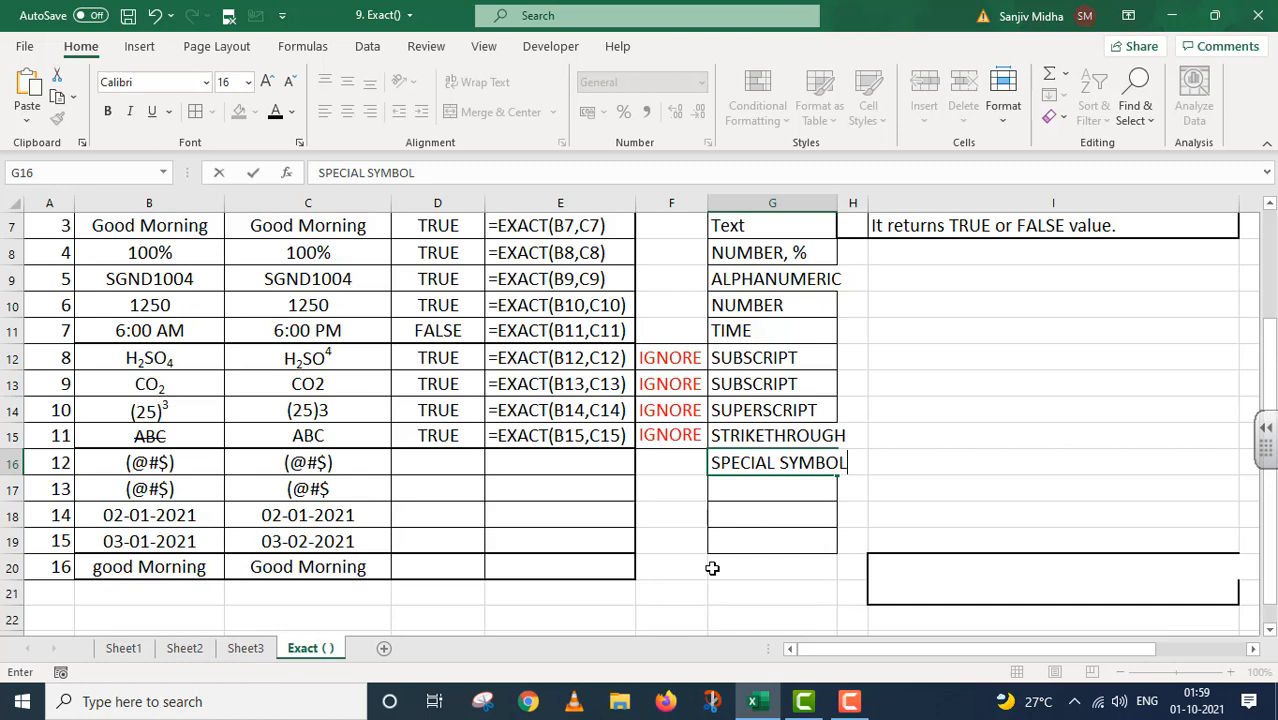
{"action": "left_click", "coordinate": [712, 568]}
{"action": "left_click_drag", "start_coordinate": [837, 203], "coordinate": [855, 213]}
- Enter the formula =EXACT(B16,C16) in Result cell D16 to compare the two (@#$) texts
{"action": "double_click", "coordinate": [462, 468]}
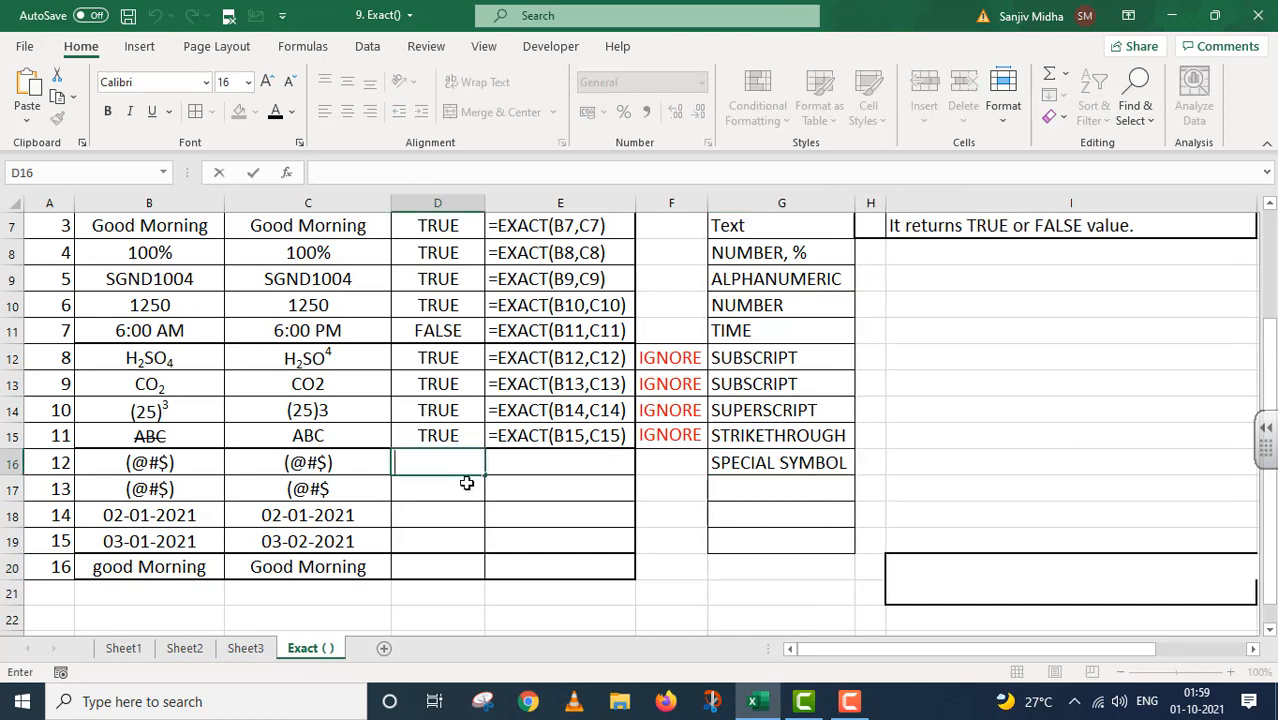
{"action": "type", "text": "=EX"}
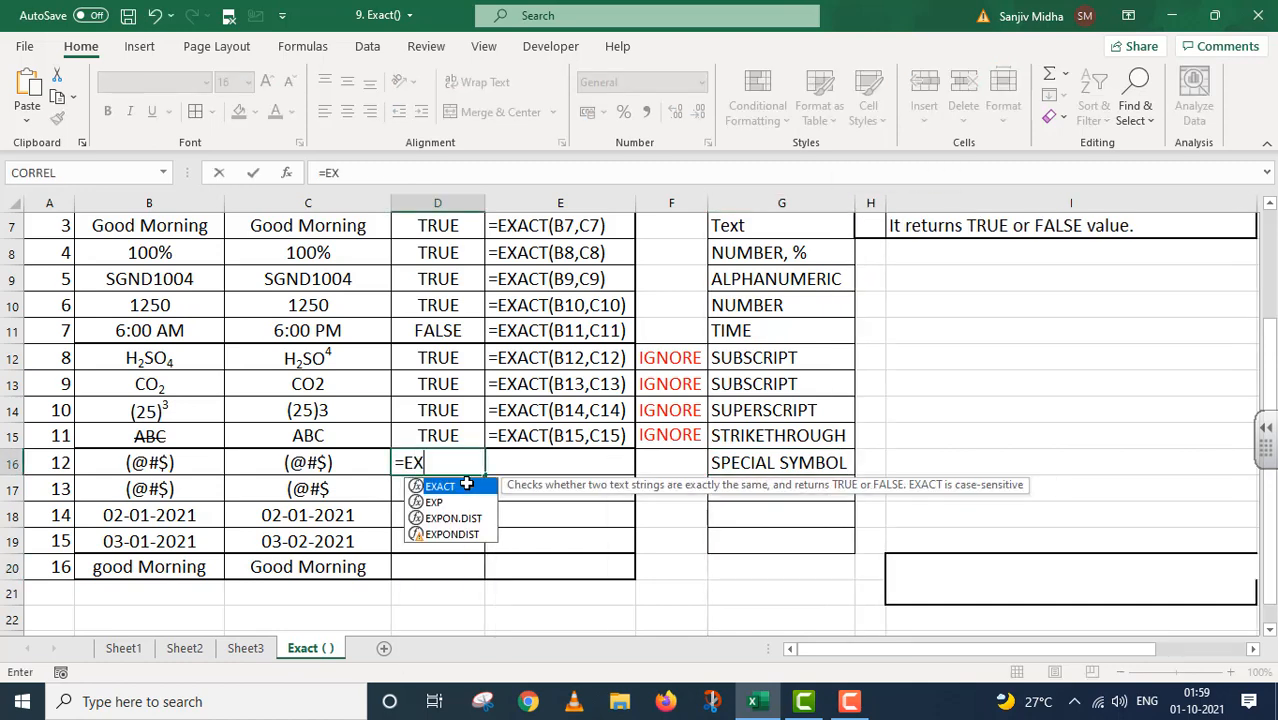
{"action": "type", "text": "ACT("}
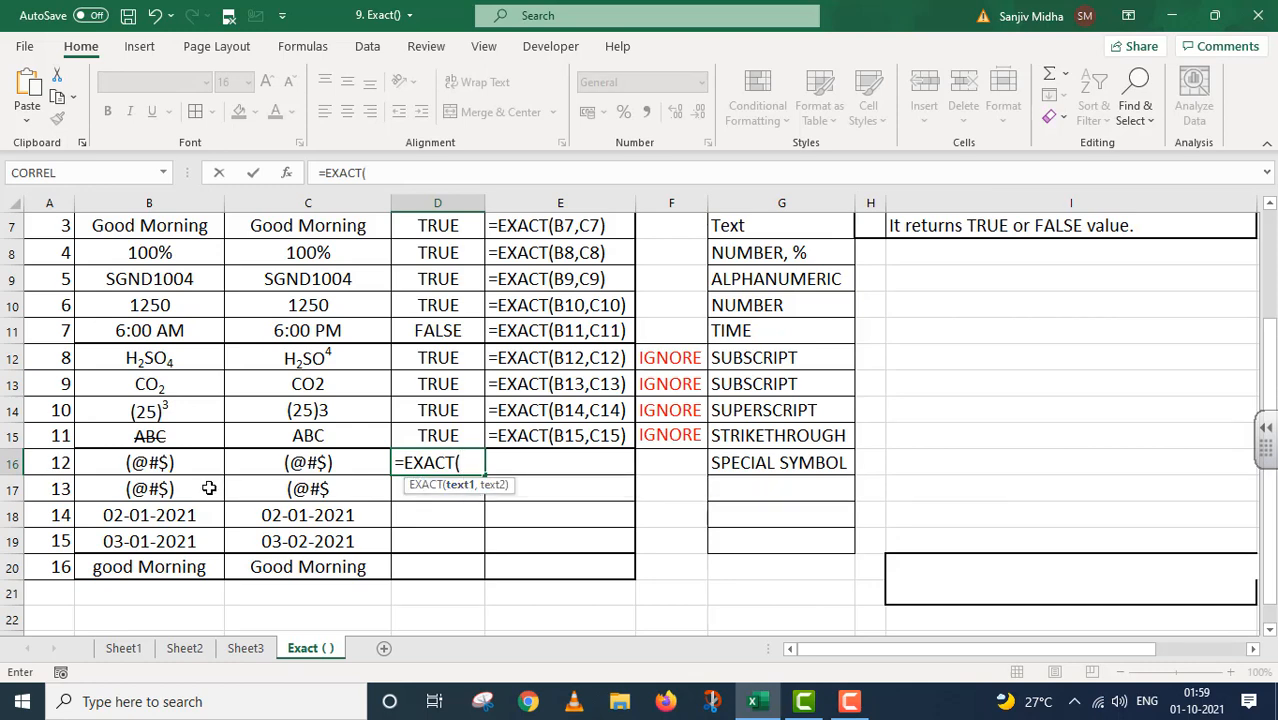
{"action": "left_click", "coordinate": [172, 461]}
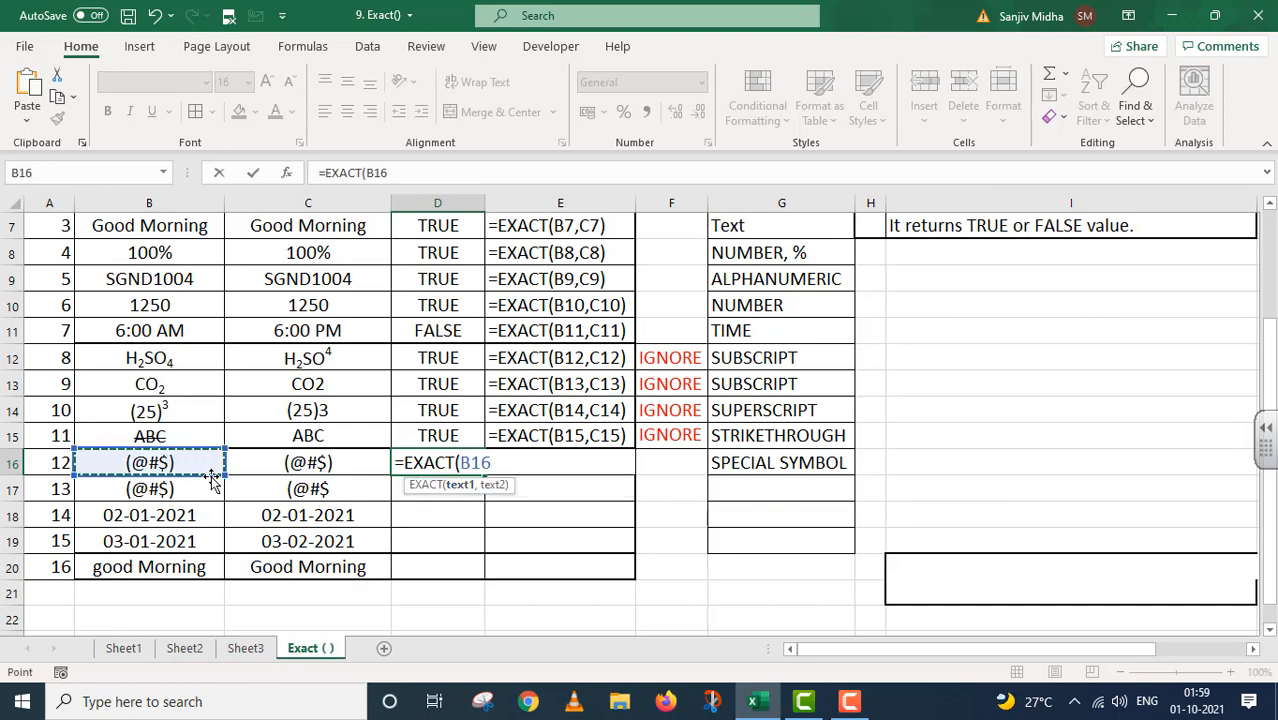
{"action": "type", "text": ","}
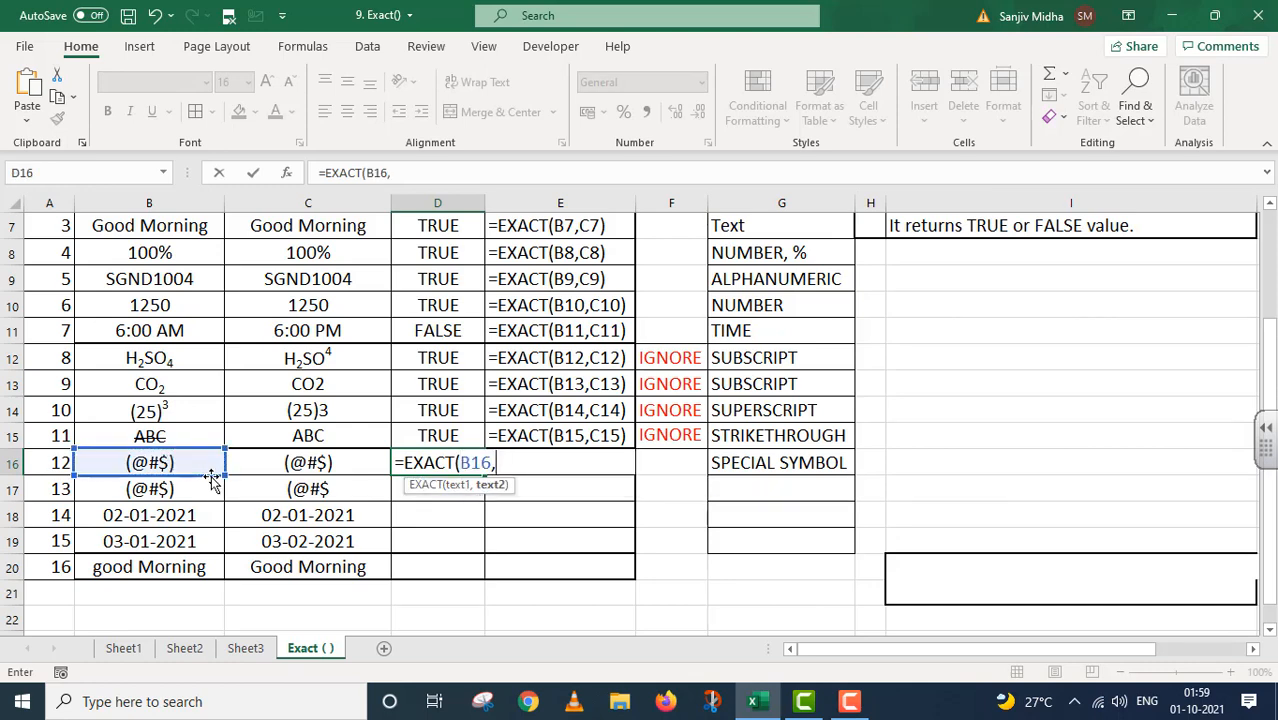
{"action": "left_click", "coordinate": [316, 464]}
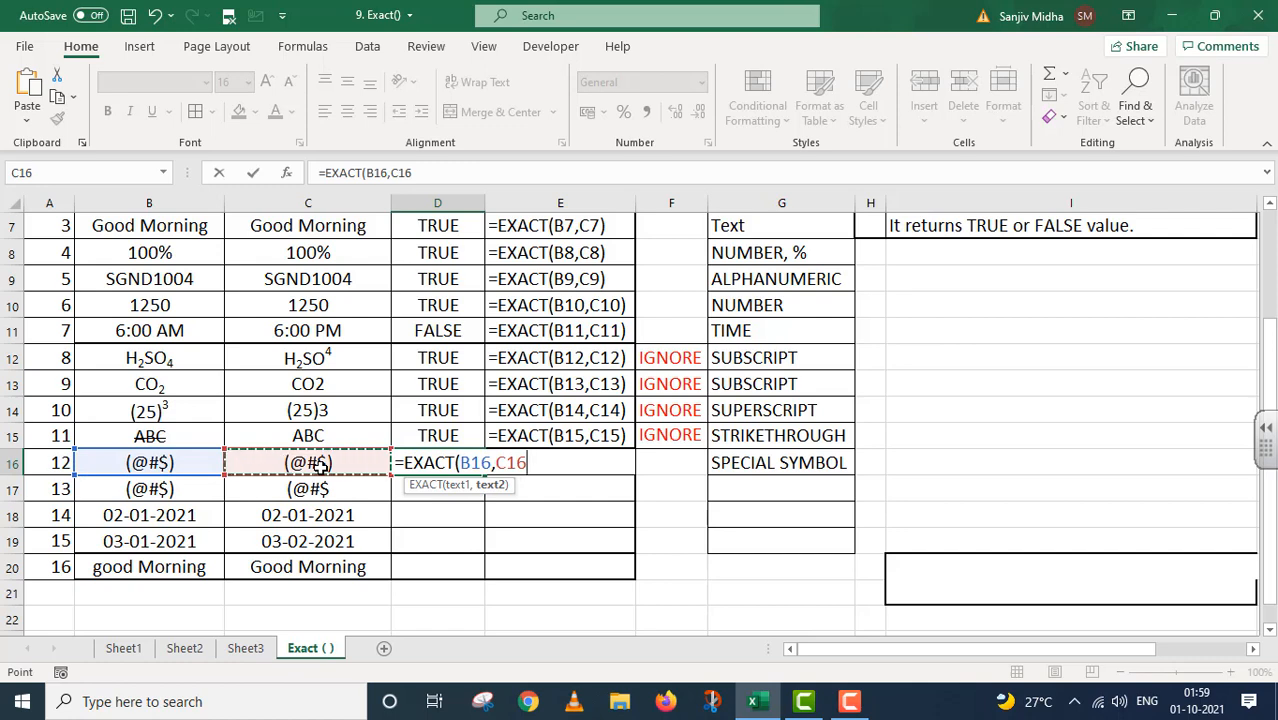
{"action": "type", "text": ")"}
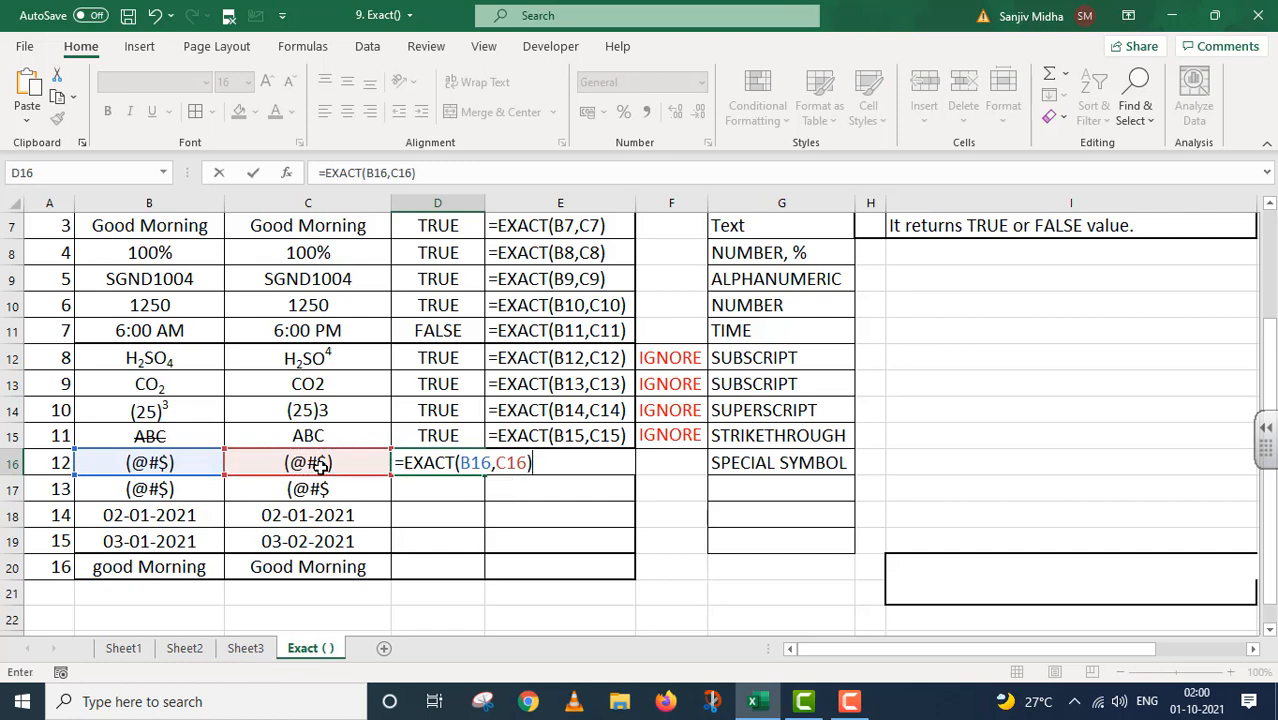
{"action": "key", "text": "Return"}
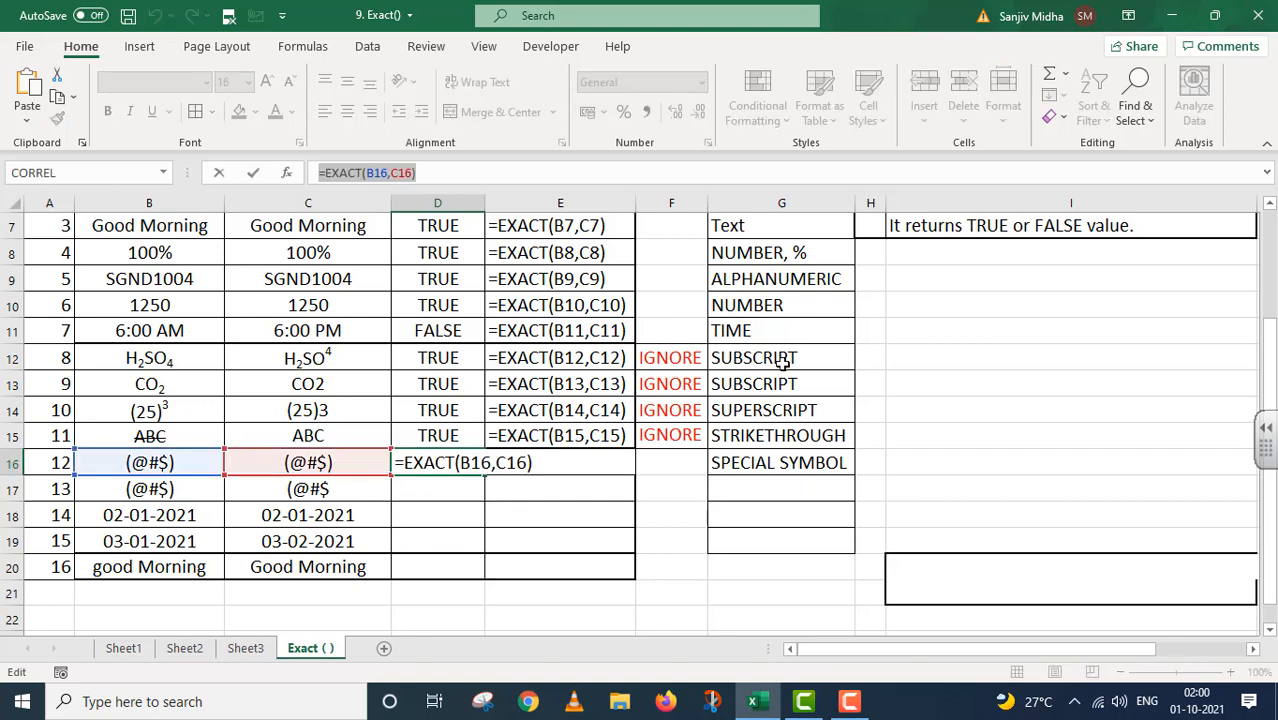
- Record =EXACT(B16,C16) as visible text in E16 and fill the SPECIAL SYMBOL matching type from G16 down to G17
{"action": "key", "text": "Return"}
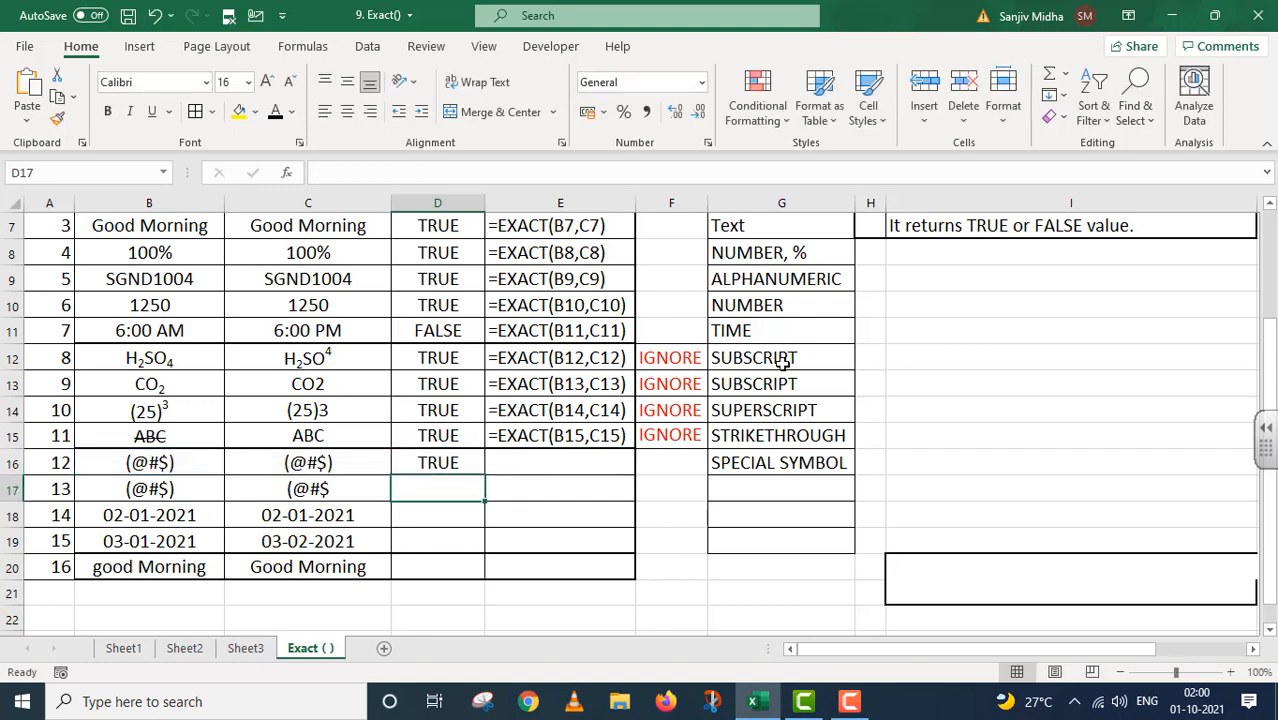
{"action": "left_click", "coordinate": [519, 462]}
{"action": "double_click", "coordinate": [519, 462]}
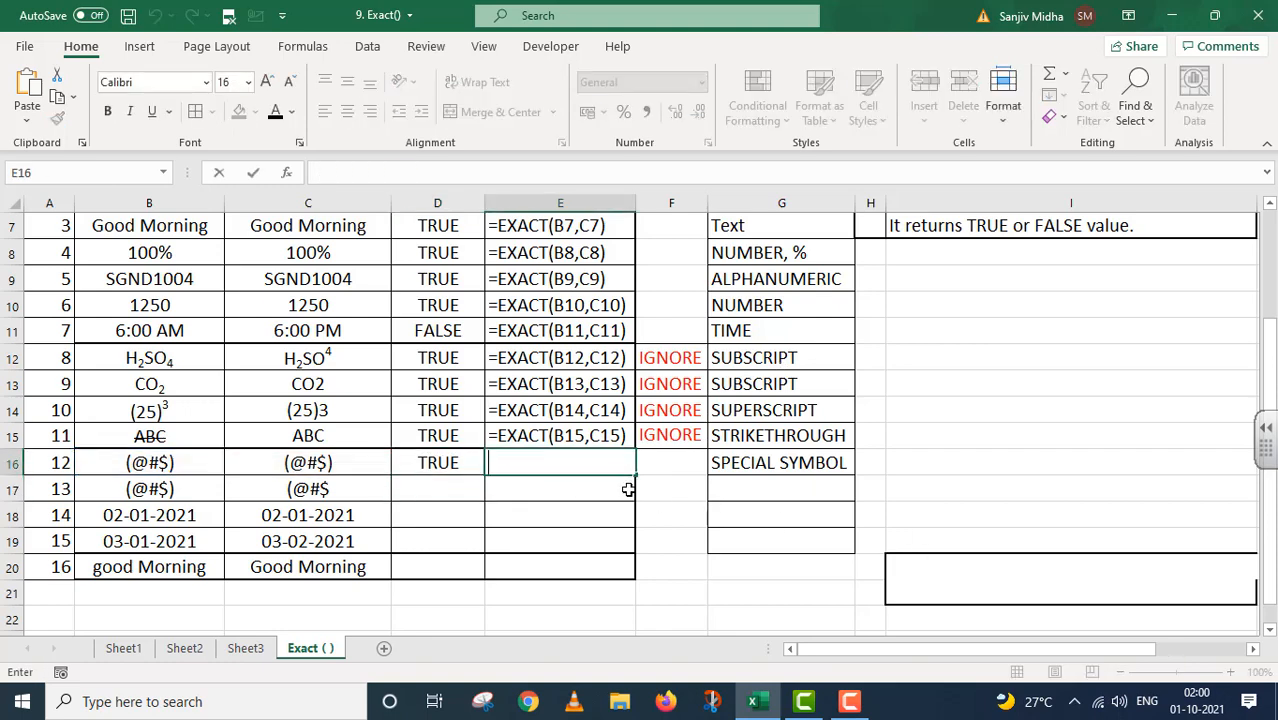
{"action": "type", "text": "=EXACT(B16,C16)"}
{"action": "key", "text": "F2"}
{"action": "key", "text": "Home"}
{"action": "type", "text": "'"}
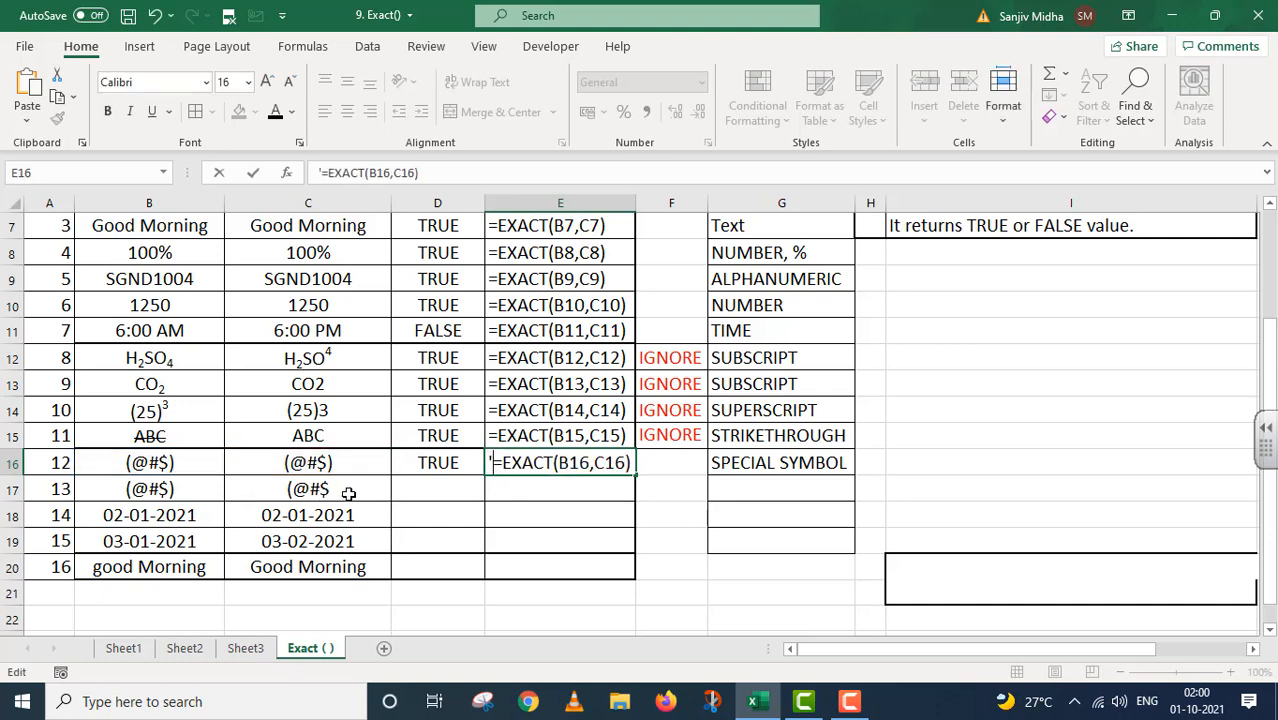
{"action": "left_click", "coordinate": [726, 459]}
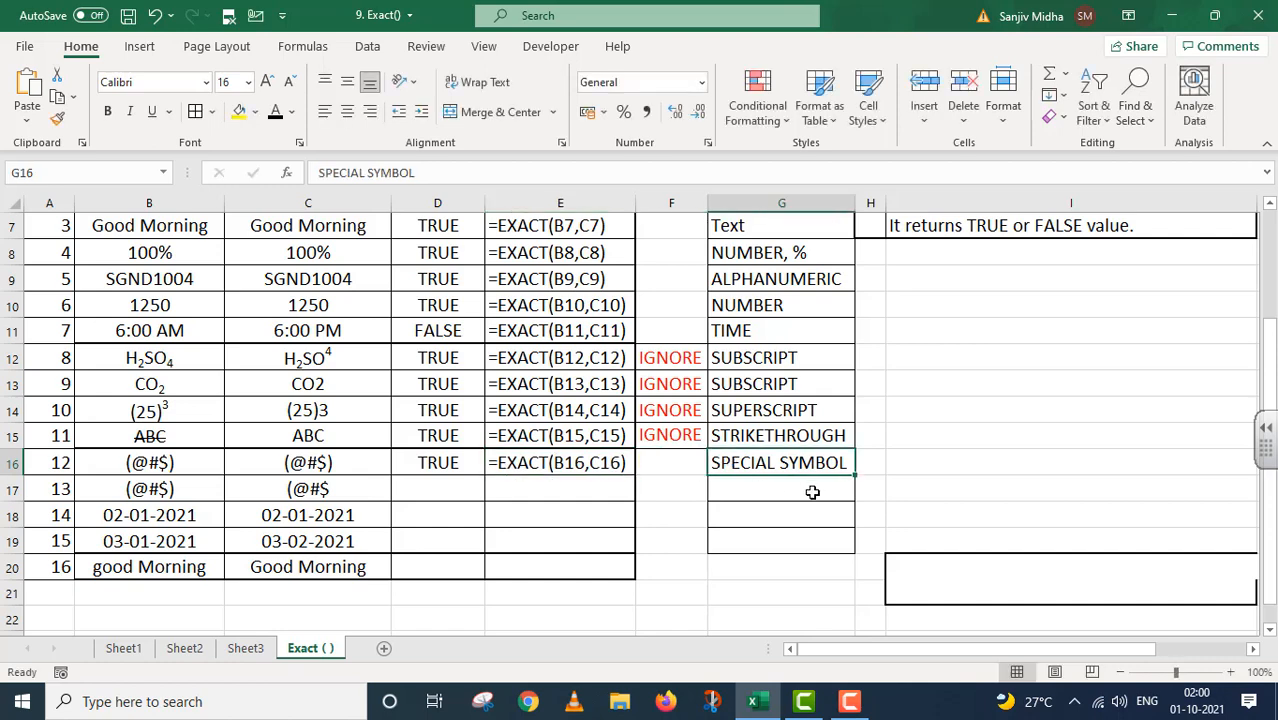
{"action": "left_click_drag", "start_coordinate": [853, 475], "coordinate": [853, 500]}
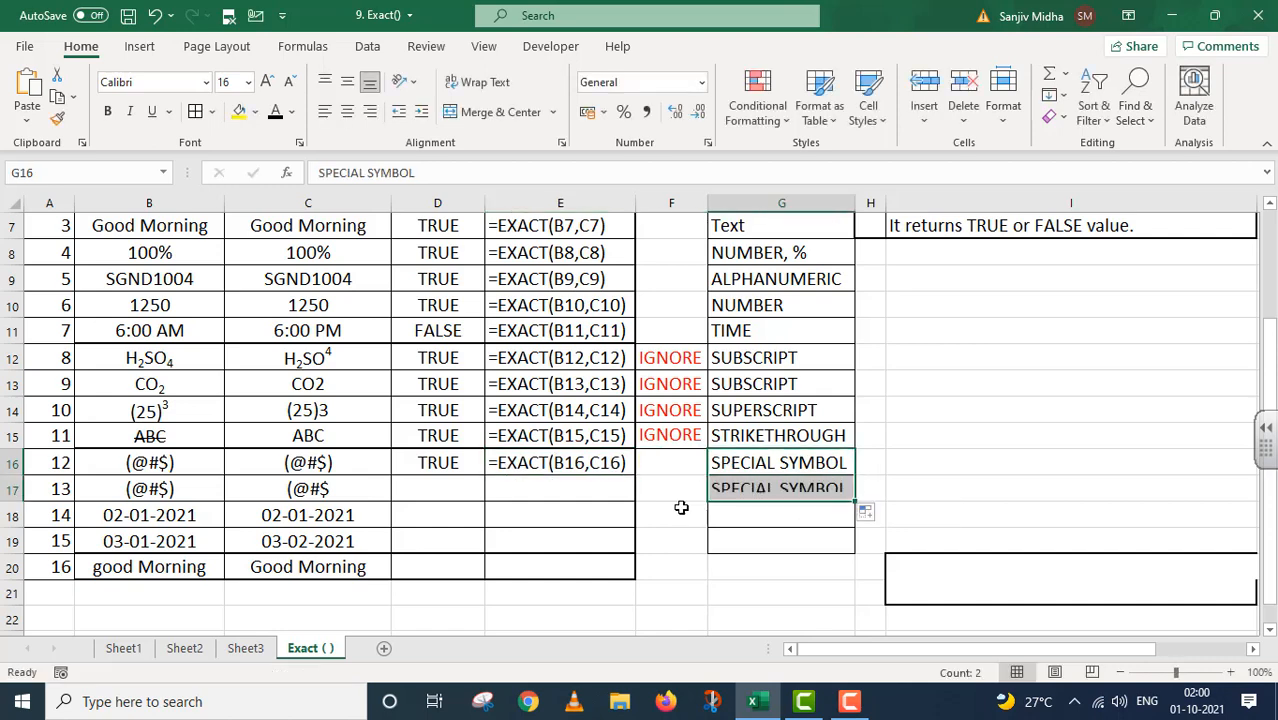
- Enter the formula =EXACT(B17,C17) in Result cell D17 to compare (@#$) with (@#$
{"action": "left_click", "coordinate": [411, 482]}
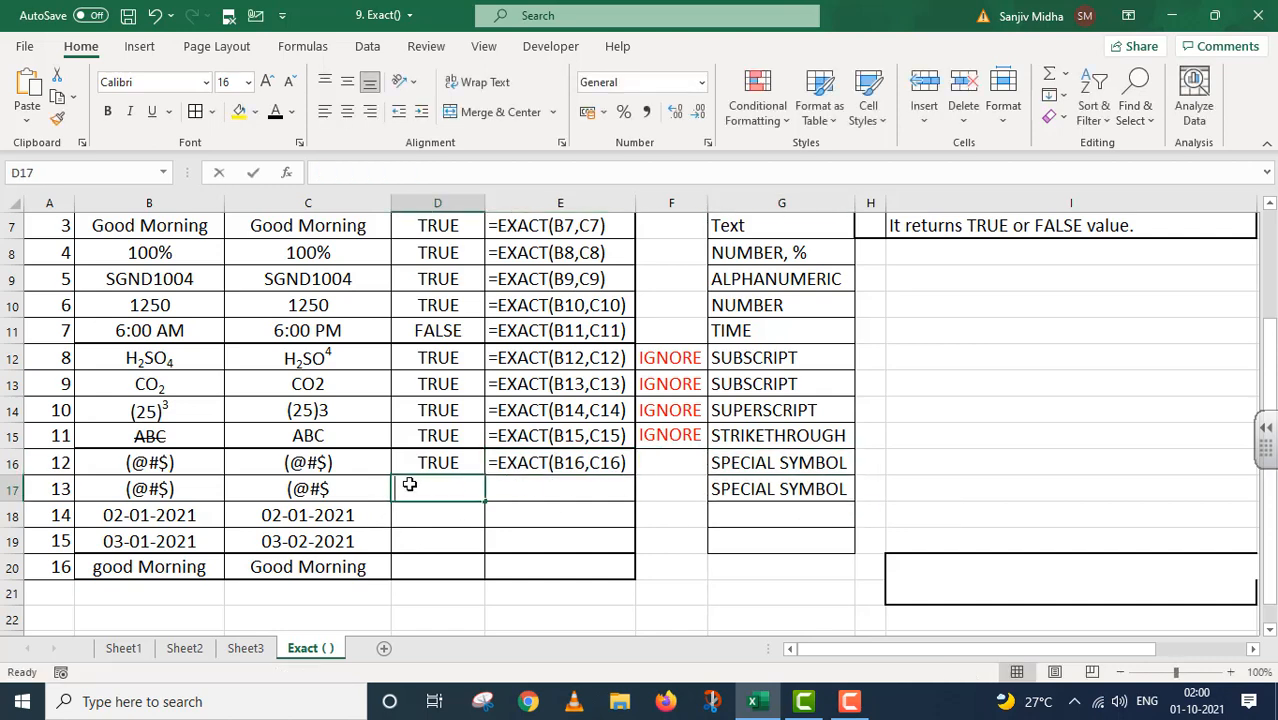
{"action": "double_click", "coordinate": [438, 506]}
{"action": "type", "text": "="}
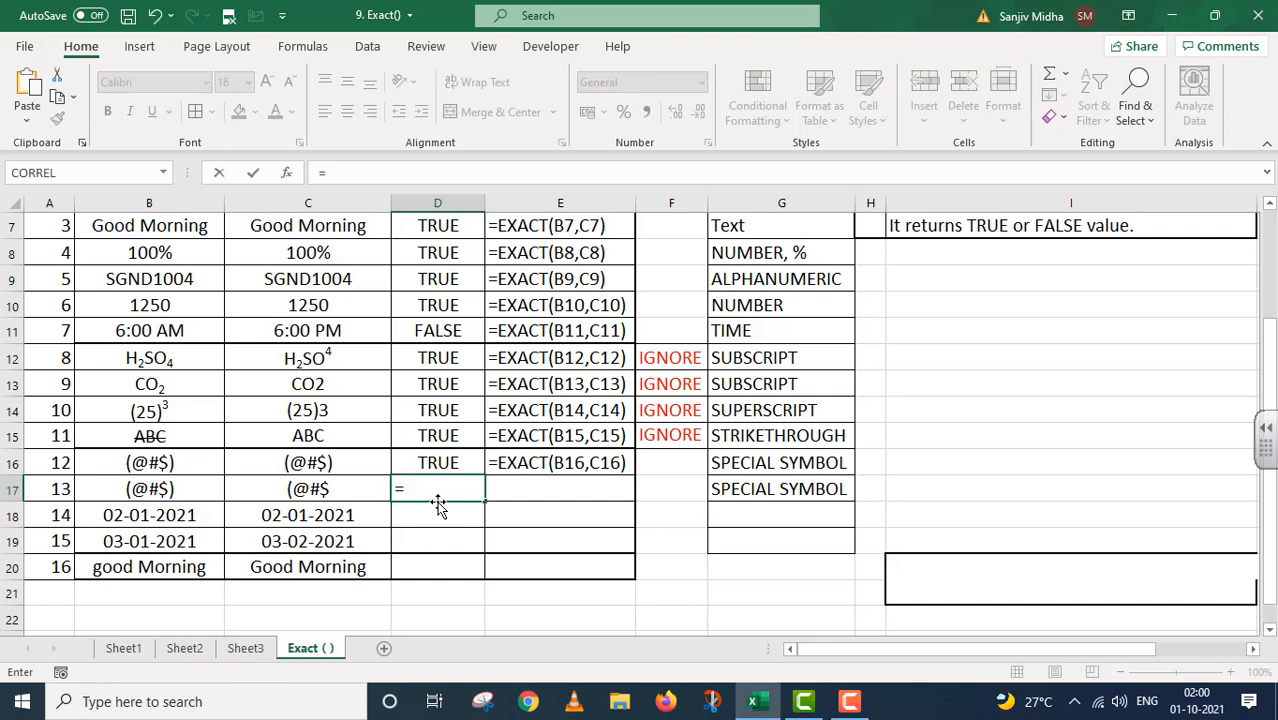
{"action": "type", "text": "EXA"}
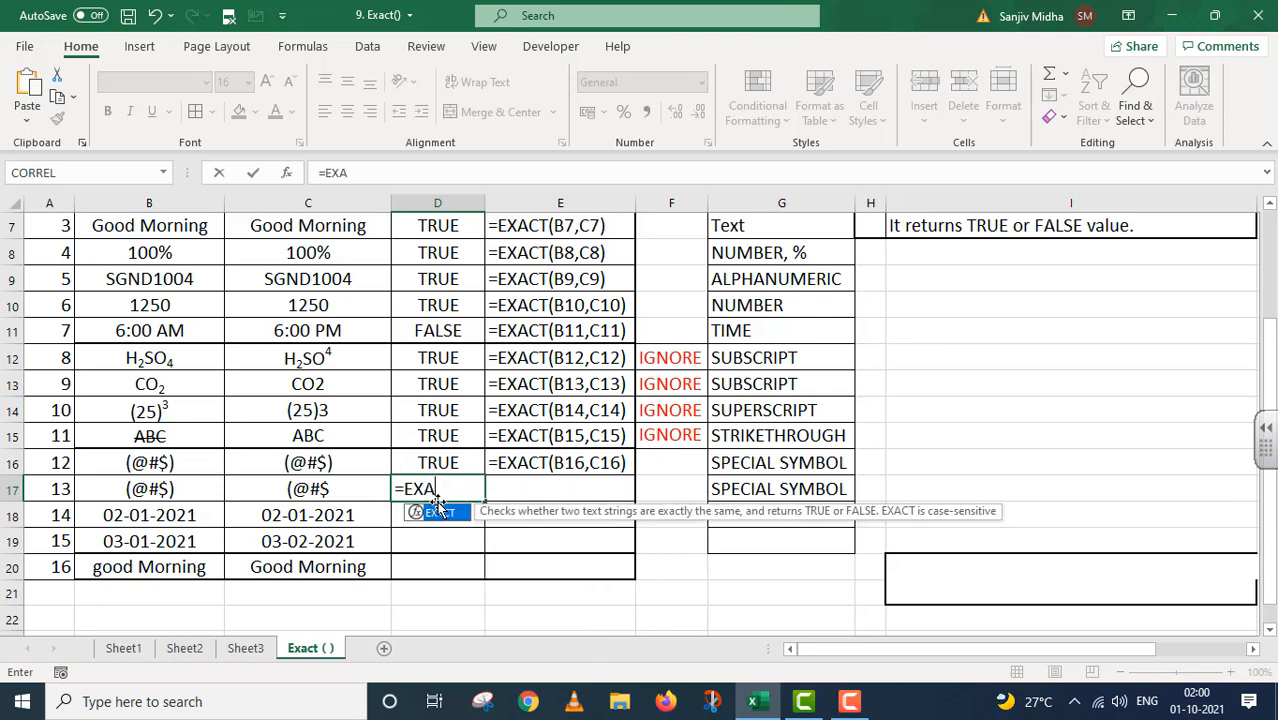
{"action": "type", "text": "CT("}
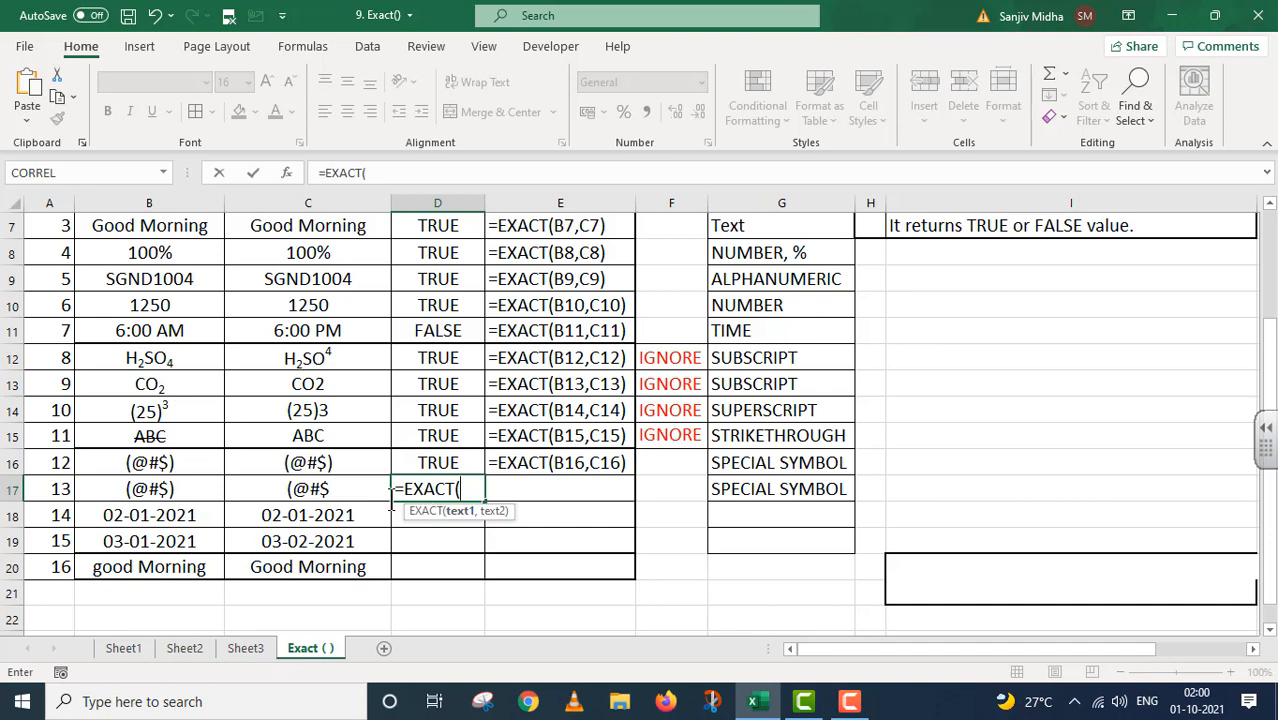
{"action": "left_click", "coordinate": [190, 492]}
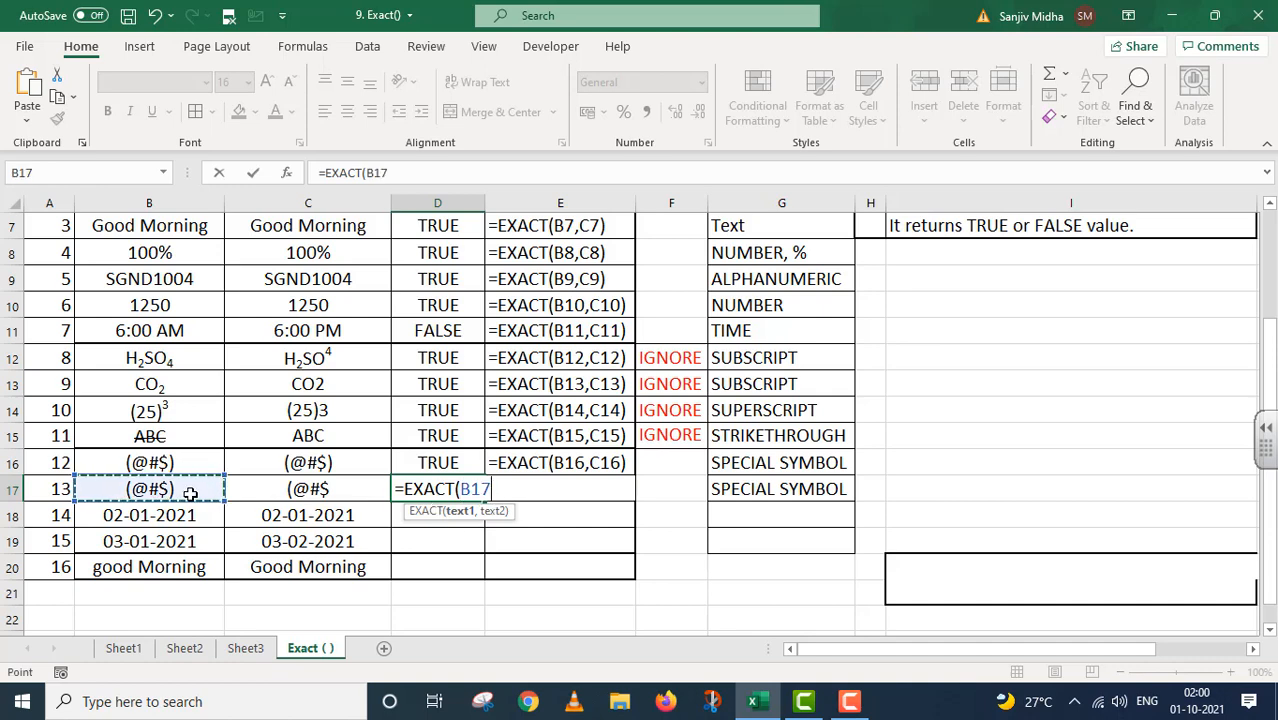
{"action": "type", "text": ","}
{"action": "left_click", "coordinate": [352, 489]}
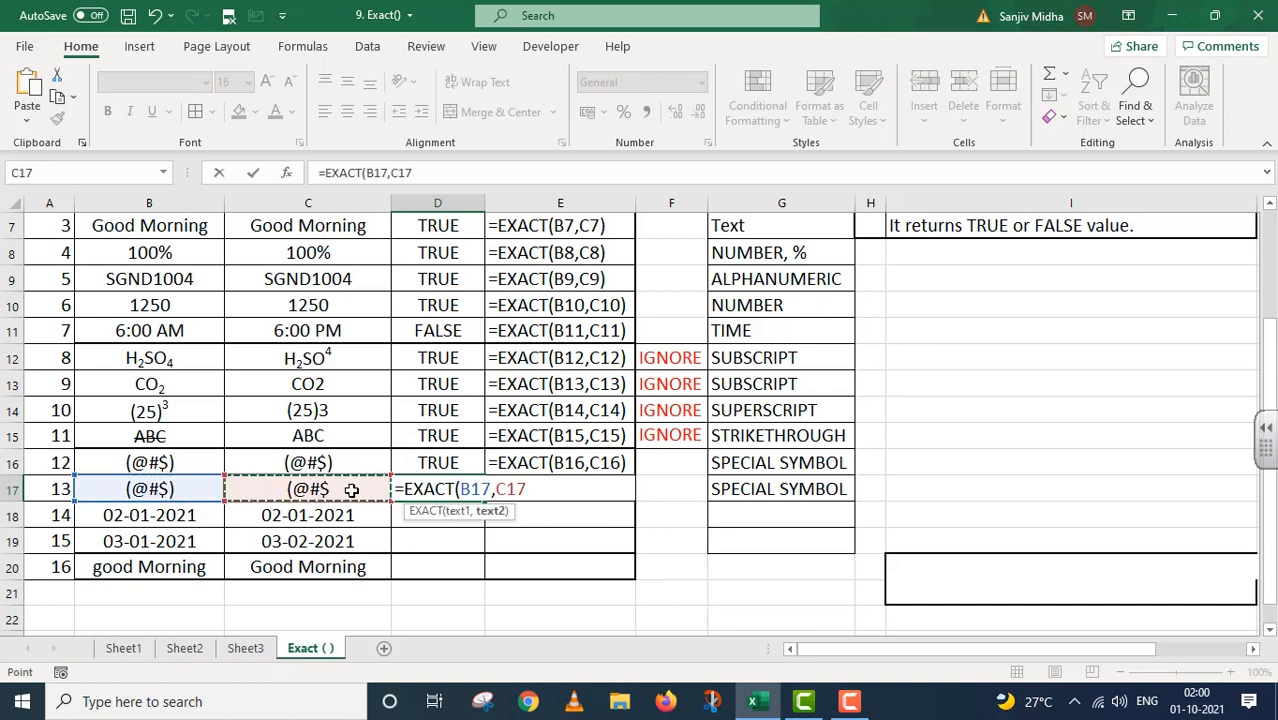
{"action": "type", "text": ")"}
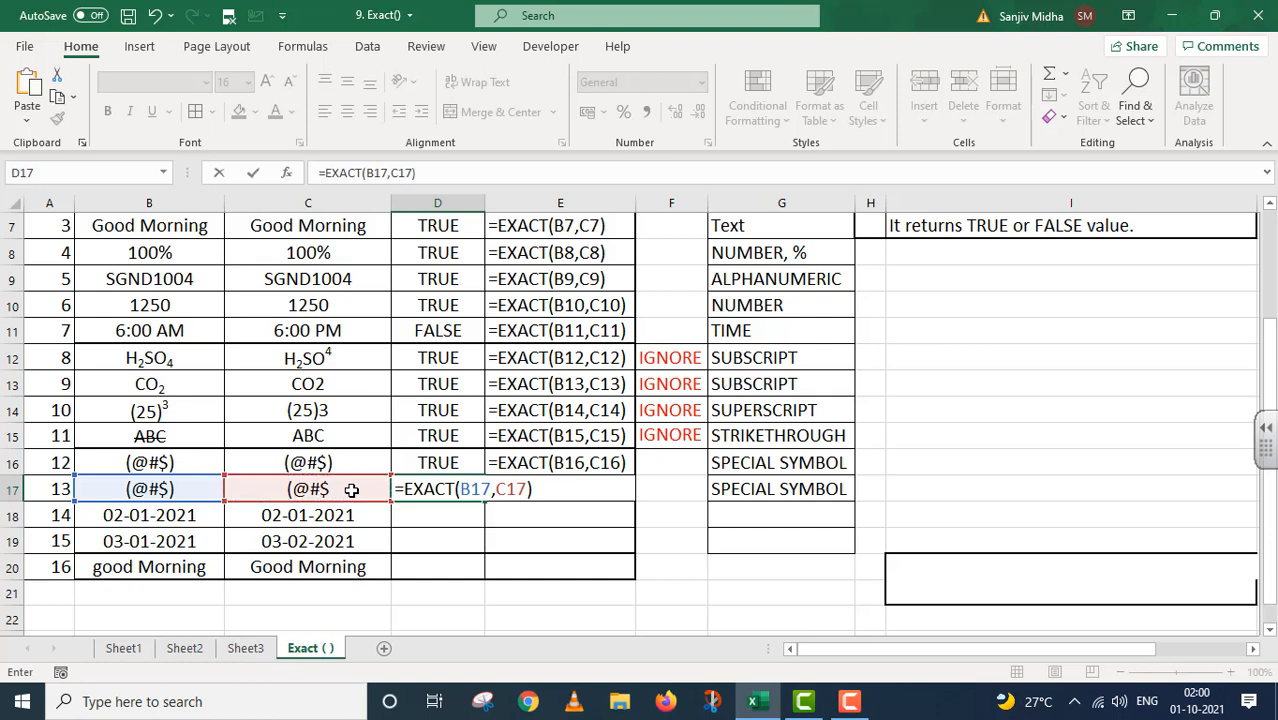
{"action": "key", "text": "Return"}
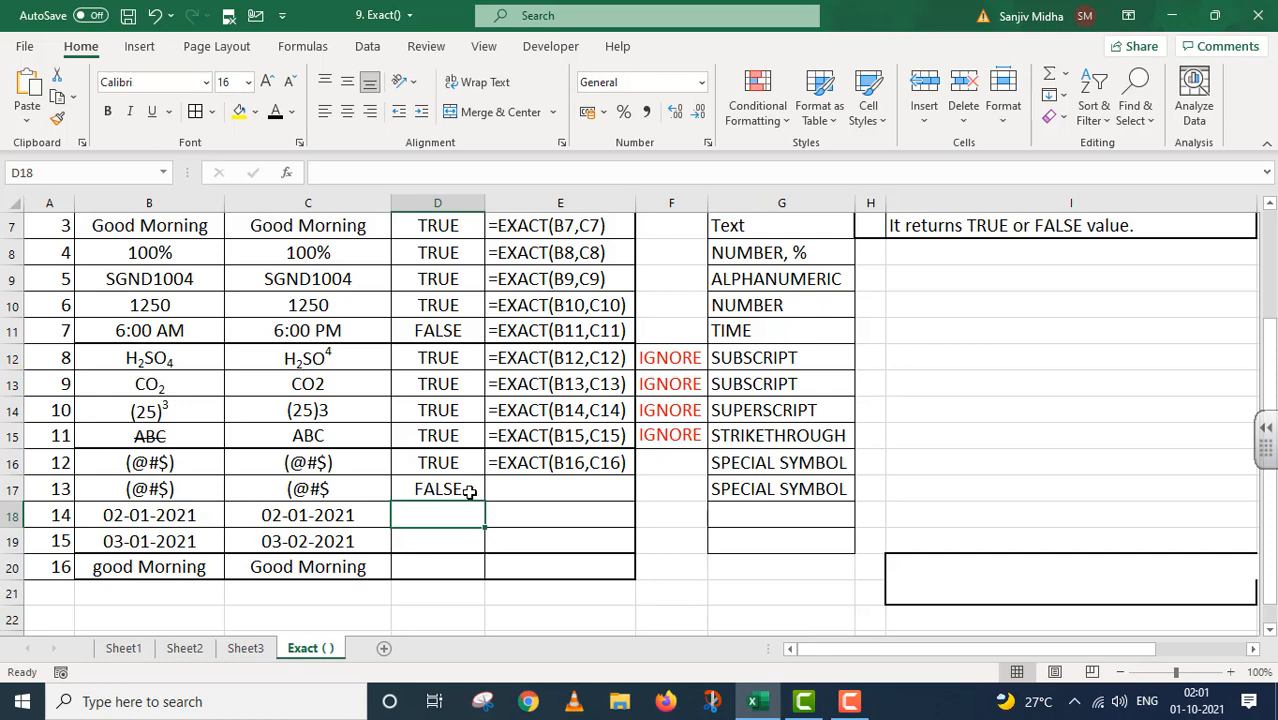
- Record =EXACT(B17,C17) as visible text in E17 and enter DATE as the matching type in G18
{"action": "double_click", "coordinate": [561, 491]}
{"action": "type", "text": "=EXACT(B17,C17)"}
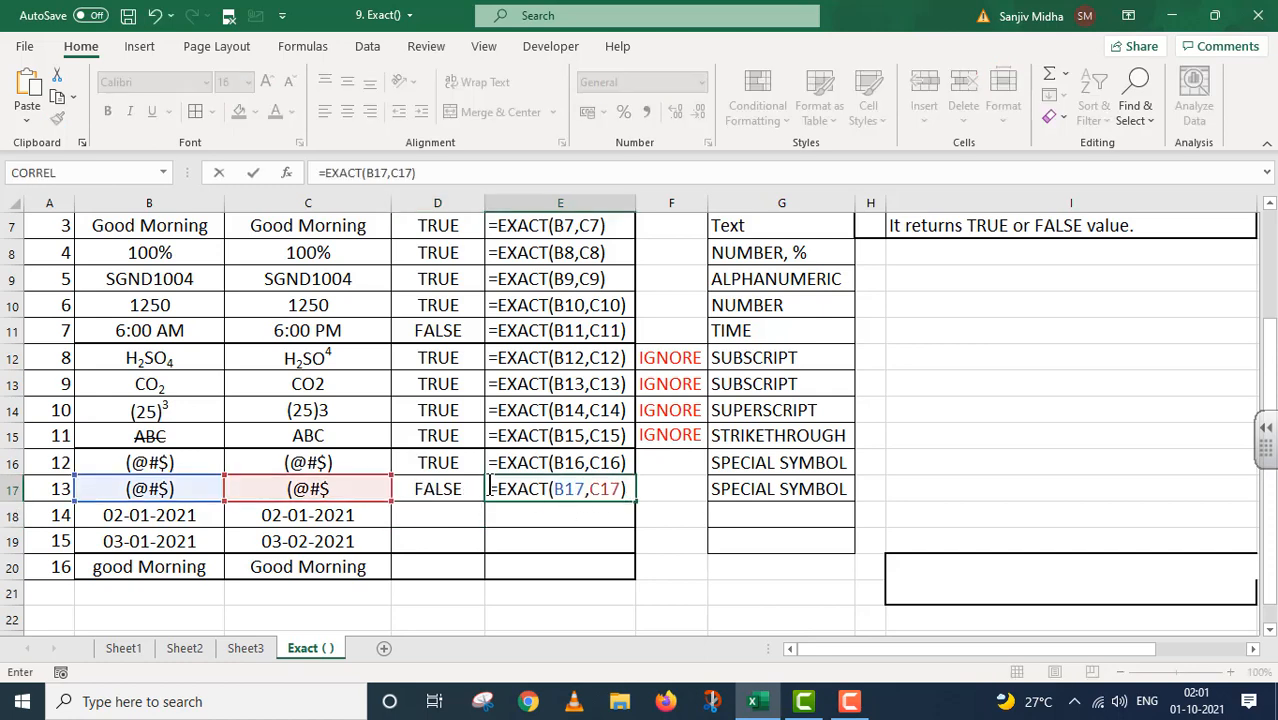
{"action": "type", "text": "'"}
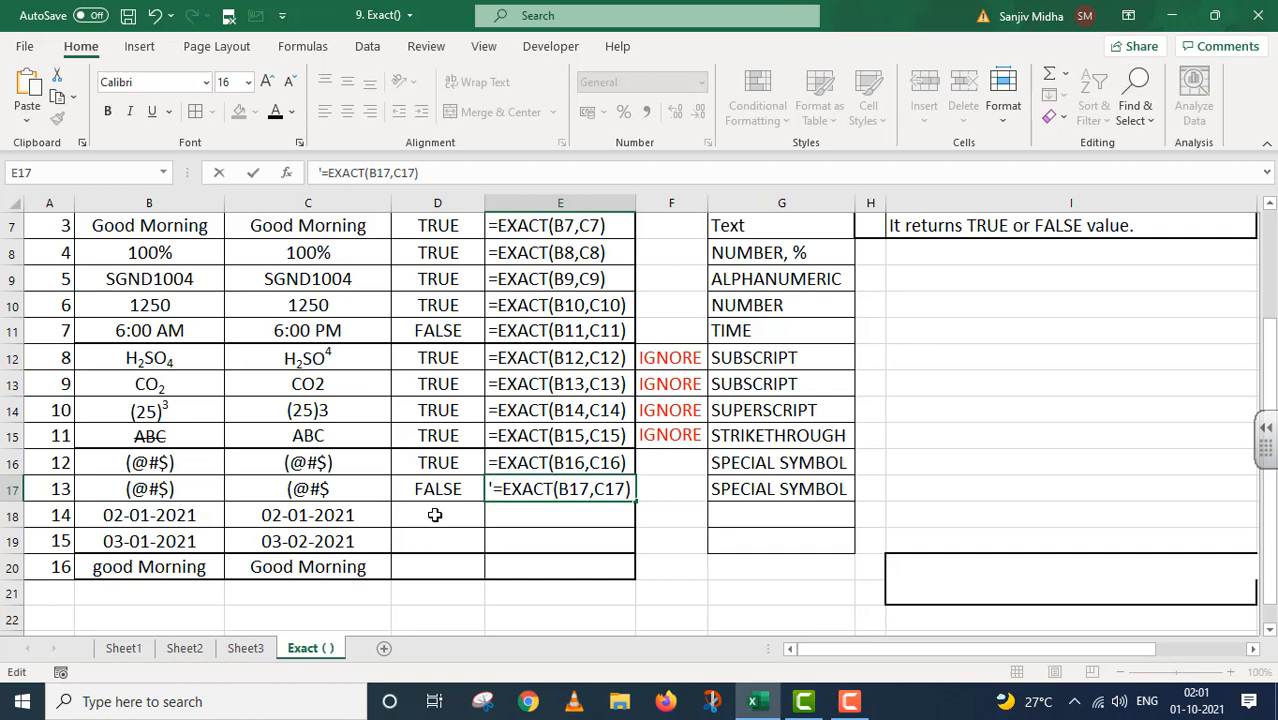
{"action": "left_click", "coordinate": [754, 516]}
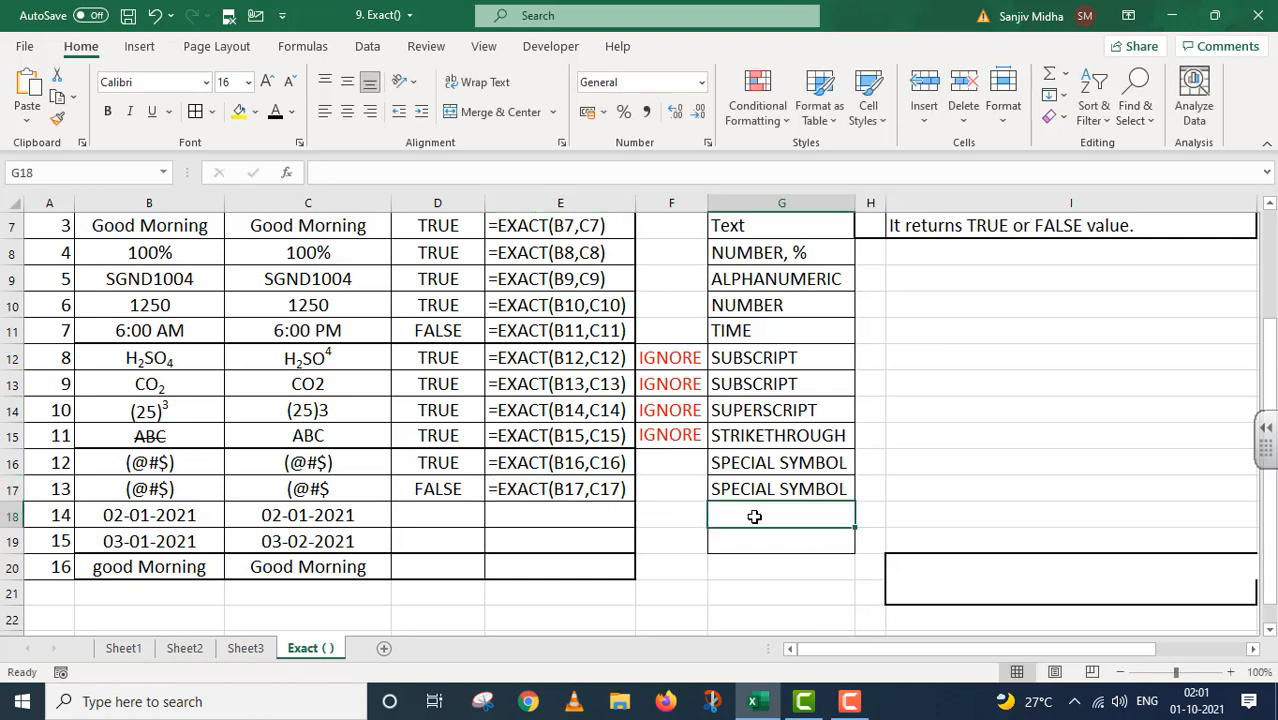
{"action": "type", "text": "DATE"}
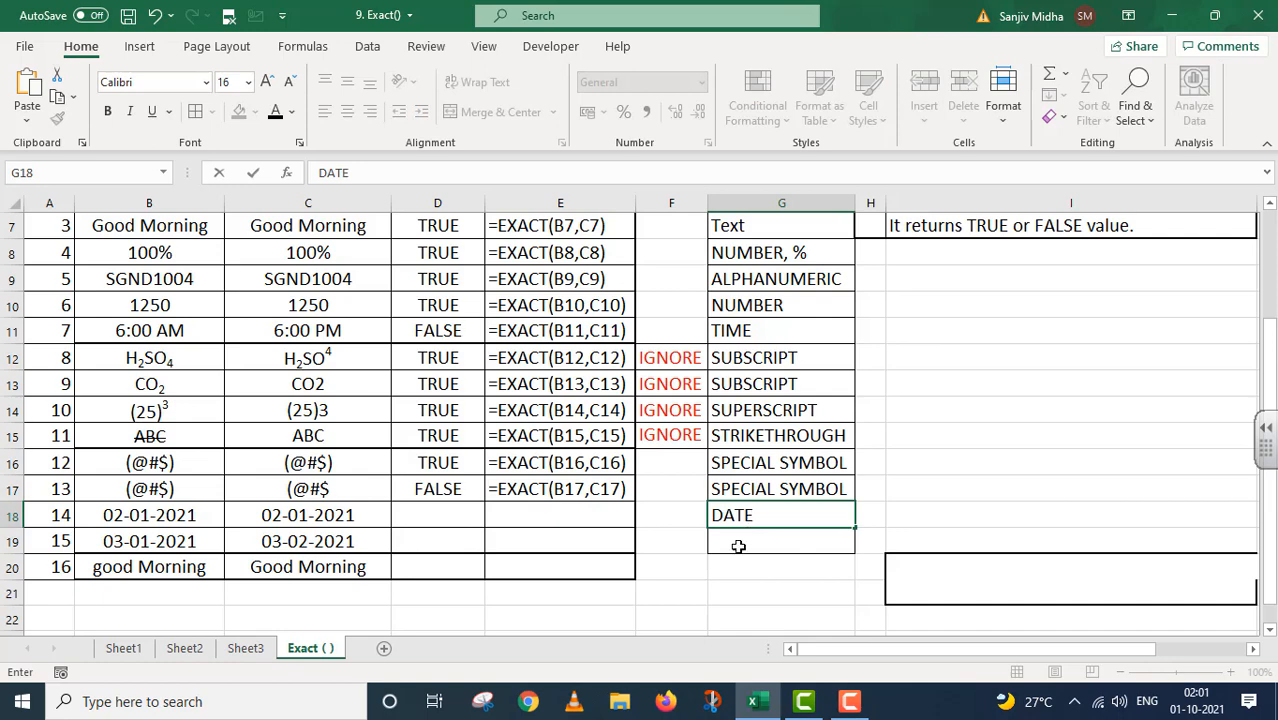
- Enter the formula =EXACT(B18,C18) in Result cell D18 to compare the two 02-01-2021 dates
{"action": "double_click", "coordinate": [427, 513]}
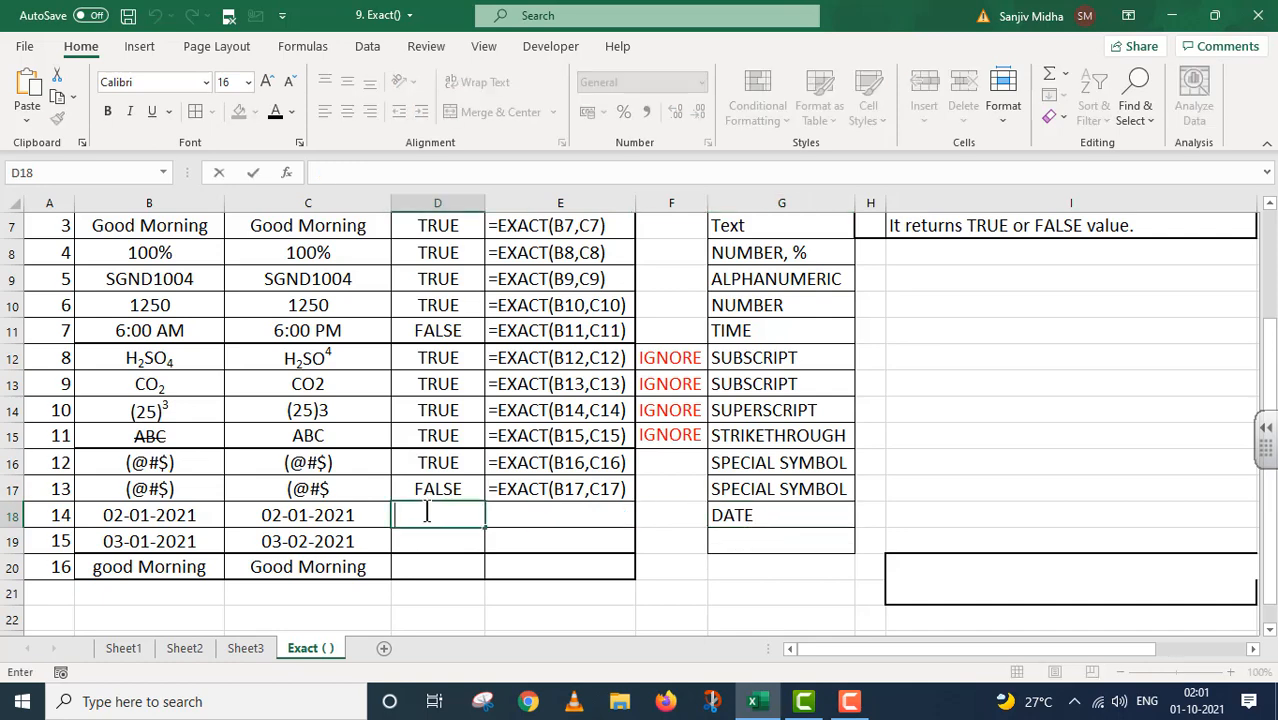
{"action": "type", "text": "=EX"}
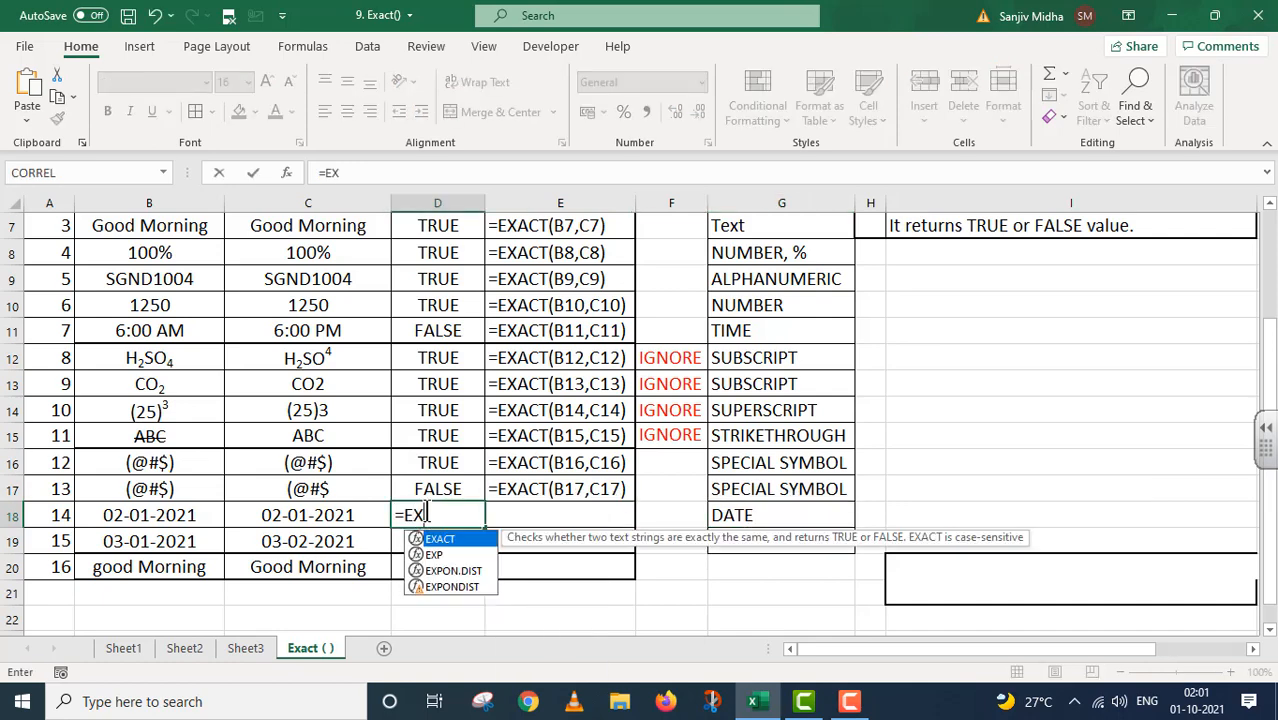
{"action": "type", "text": "ACT("}
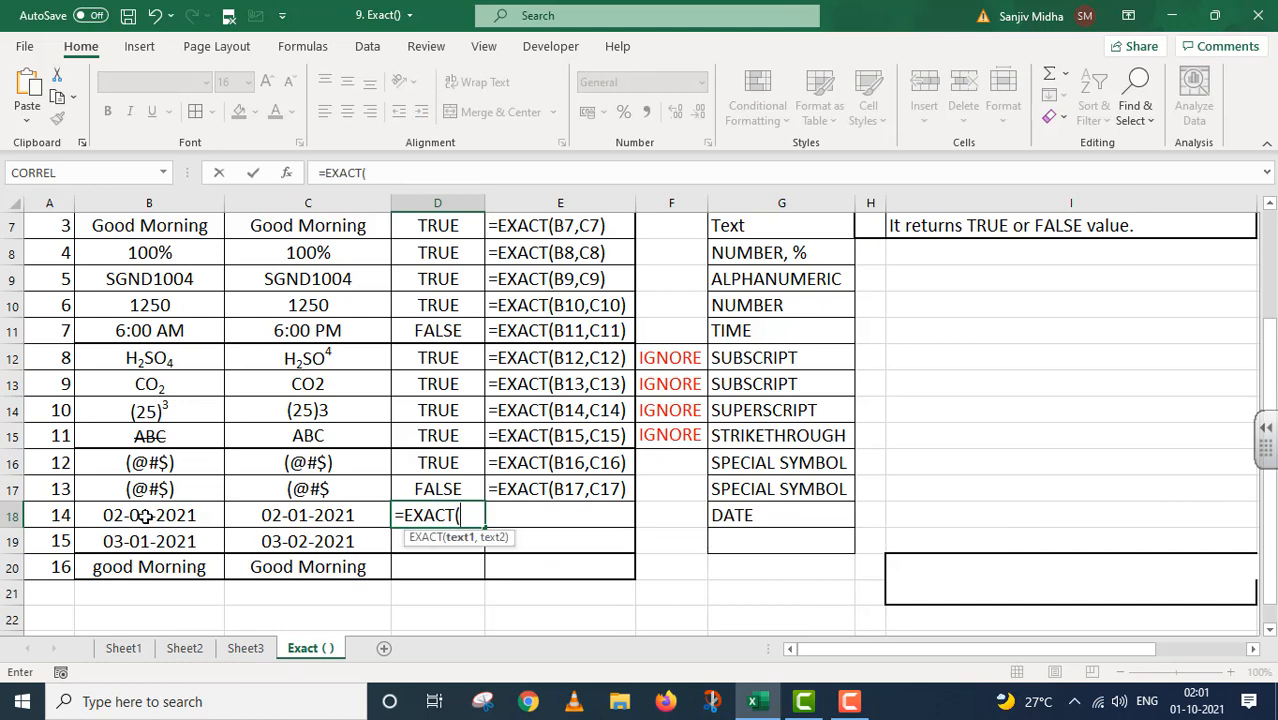
{"action": "left_click", "coordinate": [150, 518]}
{"action": "type", "text": ","}
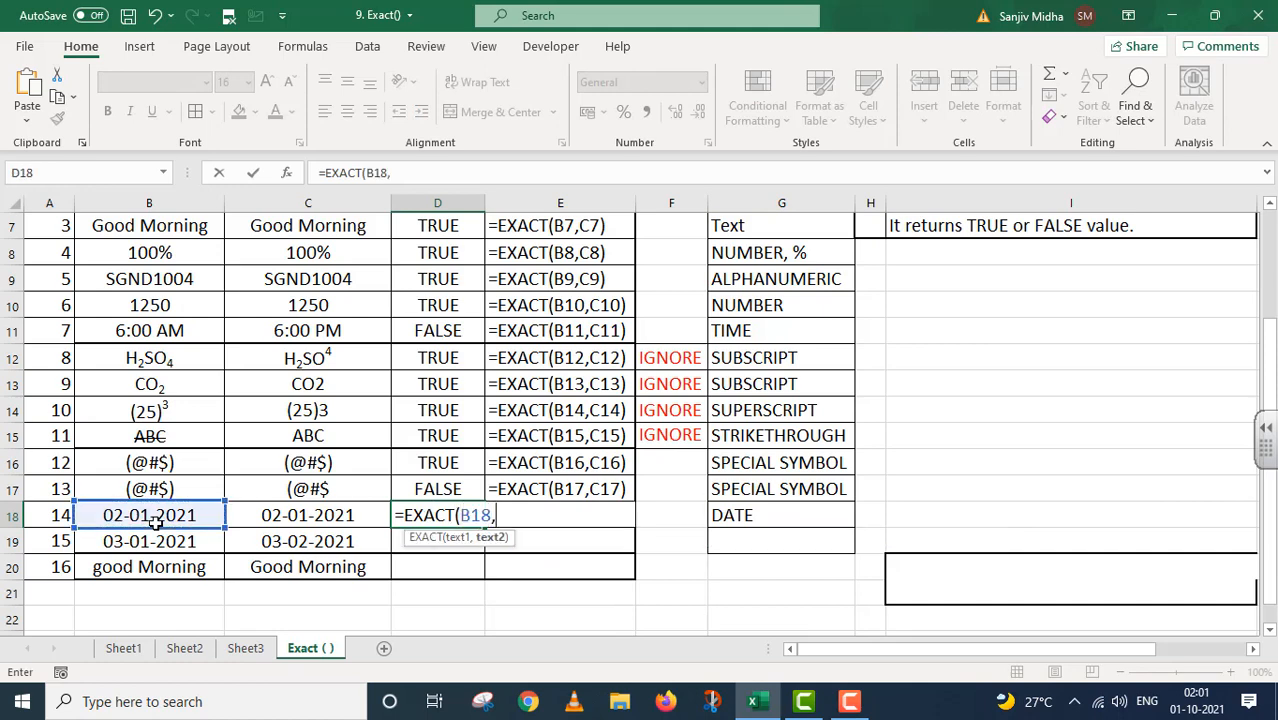
{"action": "left_click", "coordinate": [320, 516]}
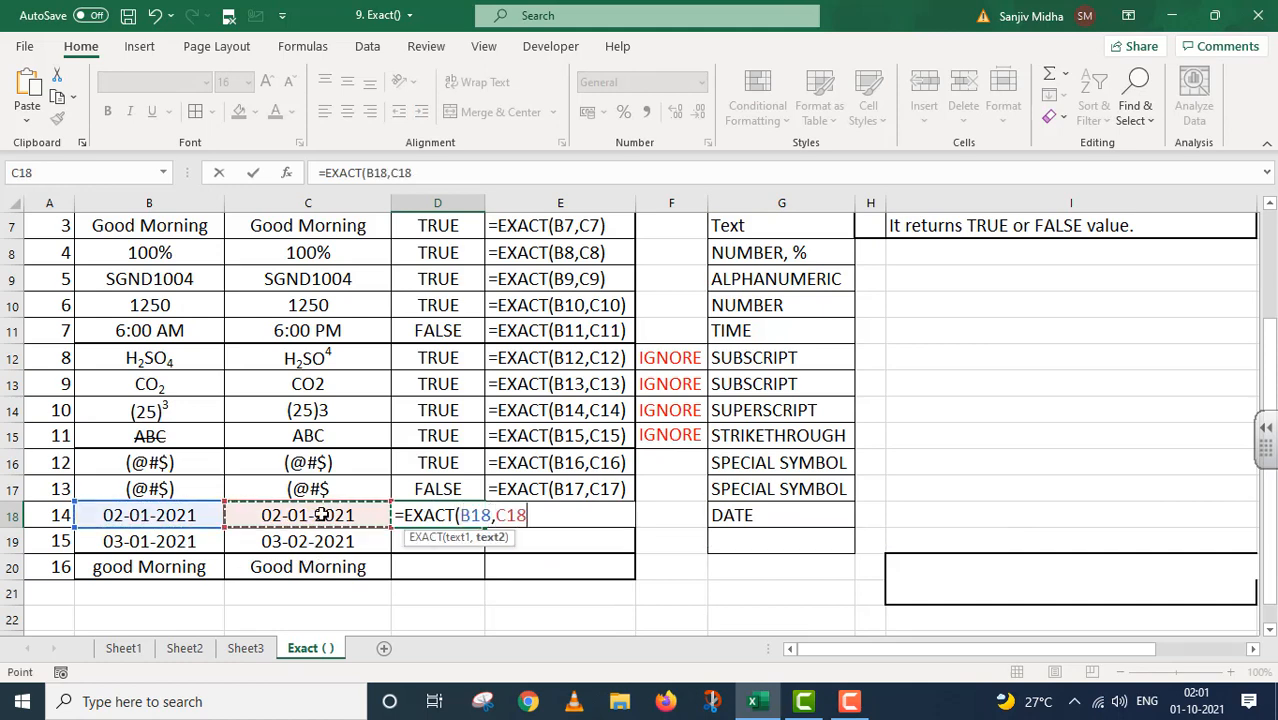
{"action": "type", "text": ")"}
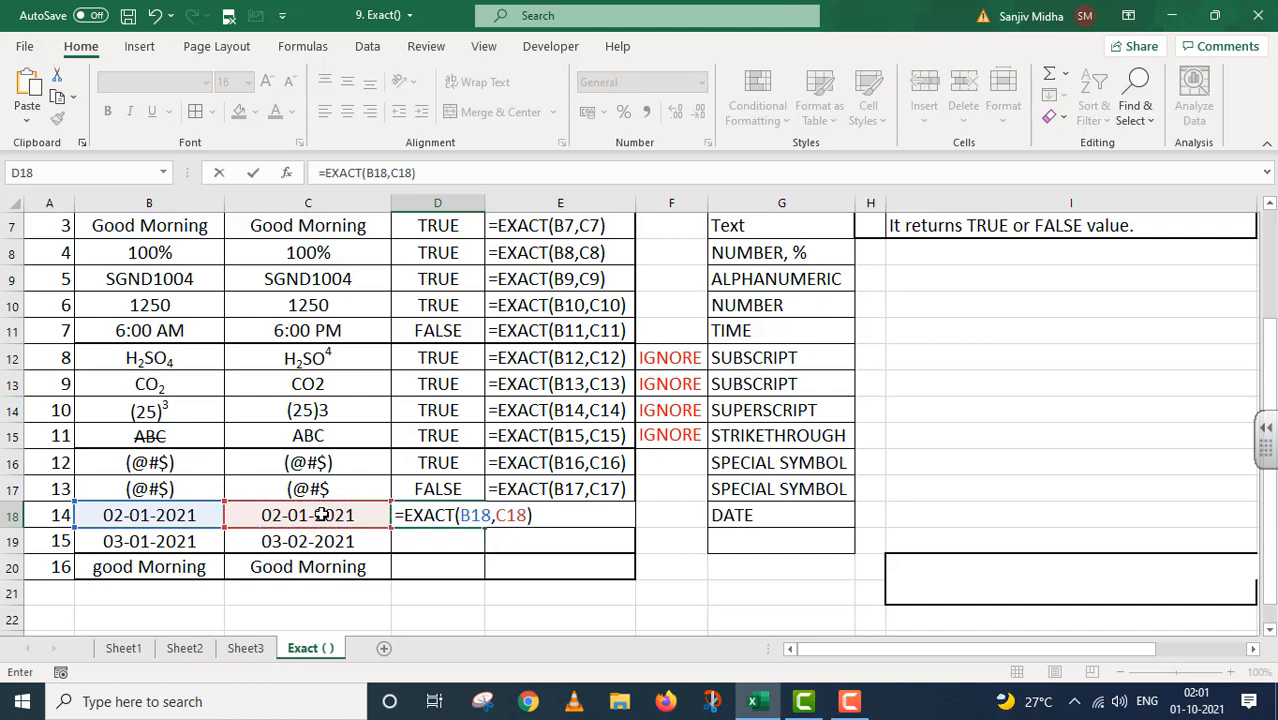
{"action": "key", "text": "Return"}
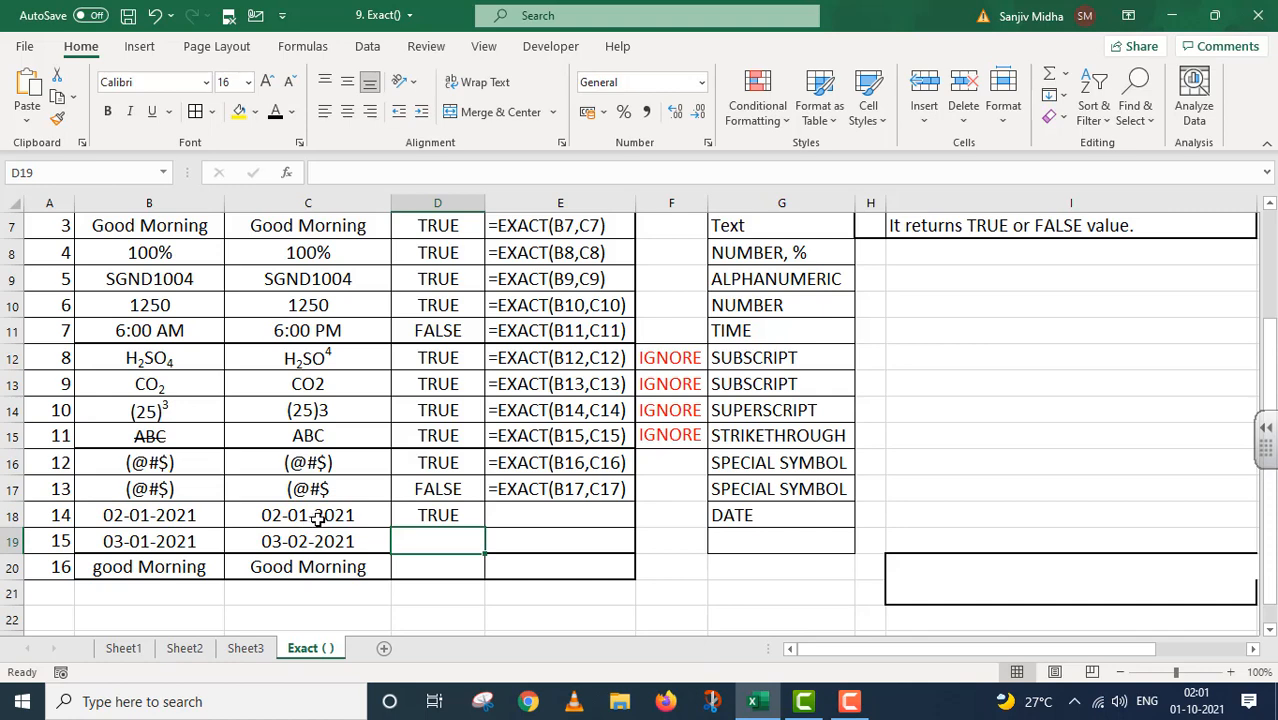
- Copy the D18 formula into E18 as visible text =EXACT(B18,C18) and enter DATE as the matching type in G19
{"action": "left_click", "coordinate": [440, 512]}
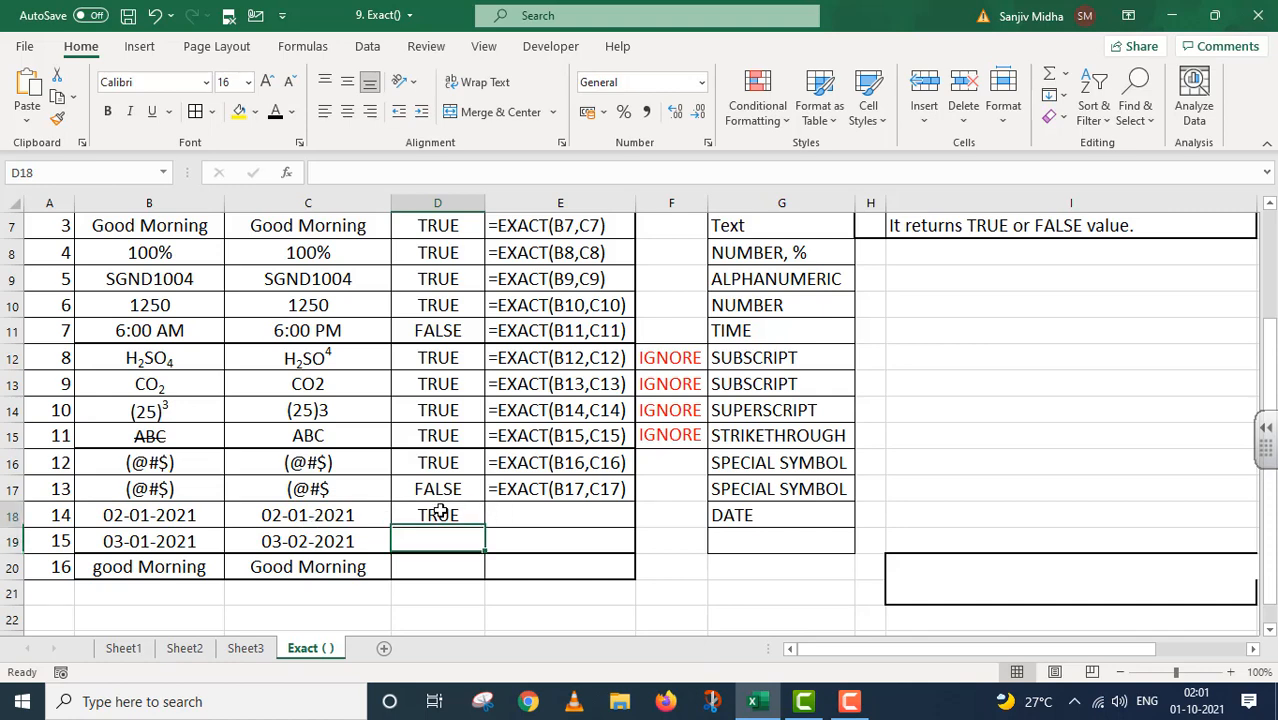
{"action": "left_click", "coordinate": [418, 173]}
{"action": "left_click_drag", "start_coordinate": [418, 173], "coordinate": [301, 173]}
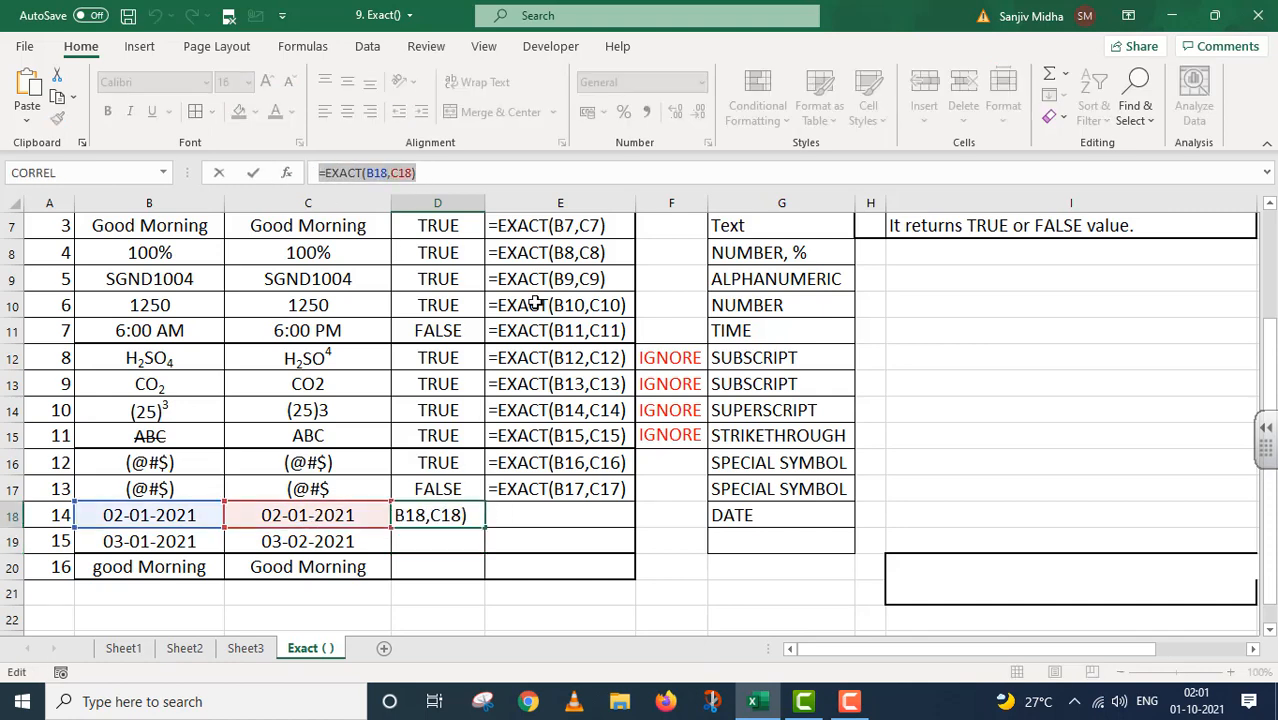
{"action": "key", "text": "ctrl+c"}
{"action": "key", "text": "Return"}
{"action": "double_click", "coordinate": [558, 515]}
{"action": "key", "text": "ctrl+v"}
{"action": "key", "text": "Home"}
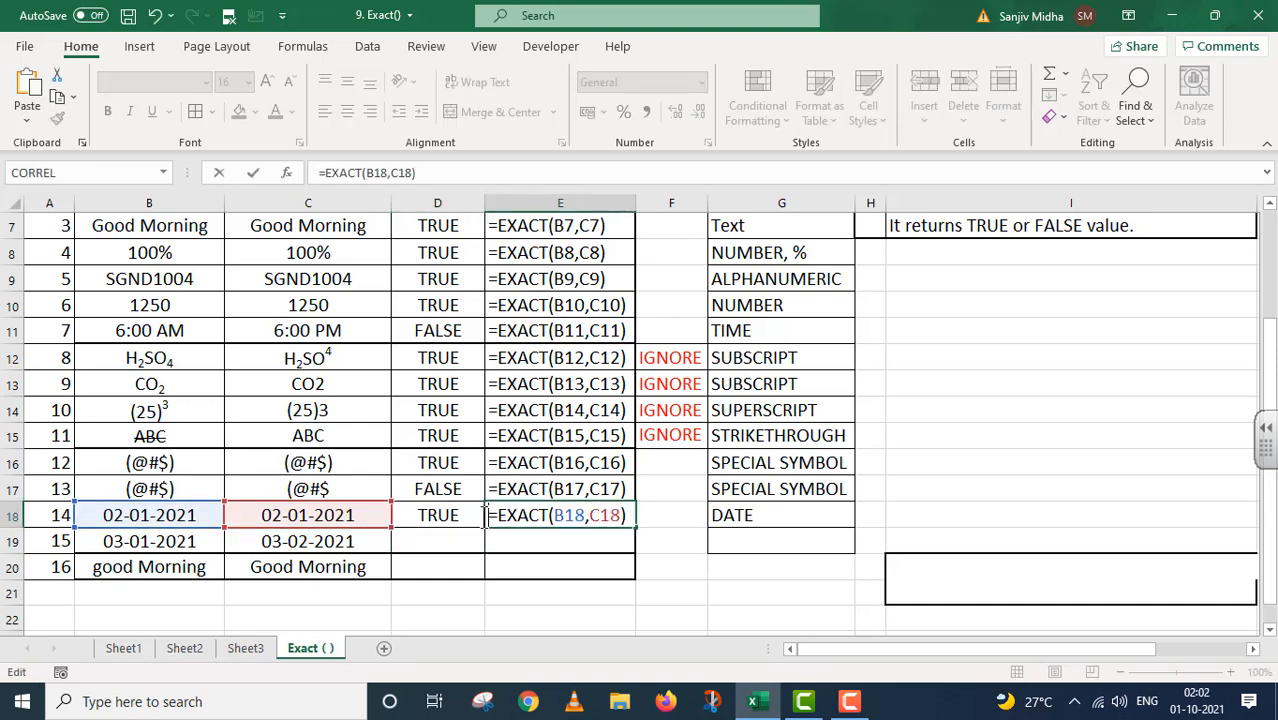
{"action": "type", "text": "'"}
{"action": "left_click", "coordinate": [740, 543]}
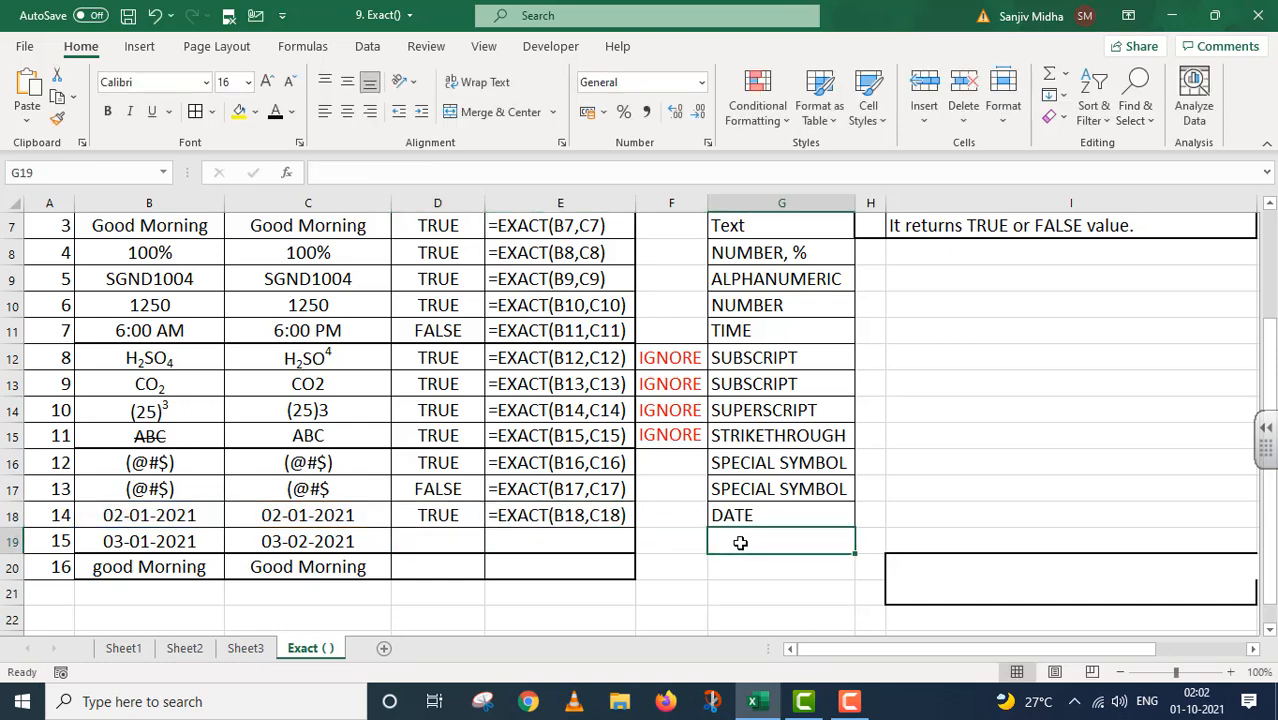
{"action": "type", "text": "DATE"}
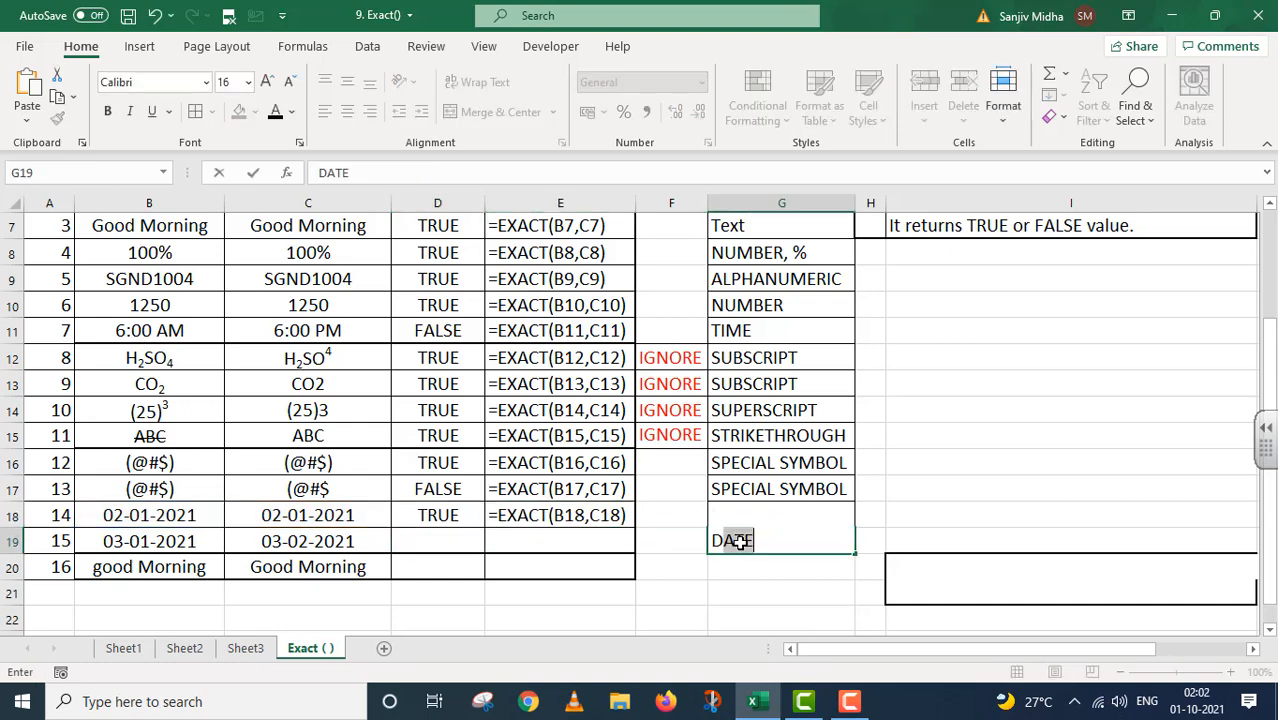
- Enter the formula =EXACT(B19,C19) in Result cell D19 to compare the dates 03-01-2021 and 03-02-2021
{"action": "left_click", "coordinate": [462, 532]}
{"action": "type", "text": "="}
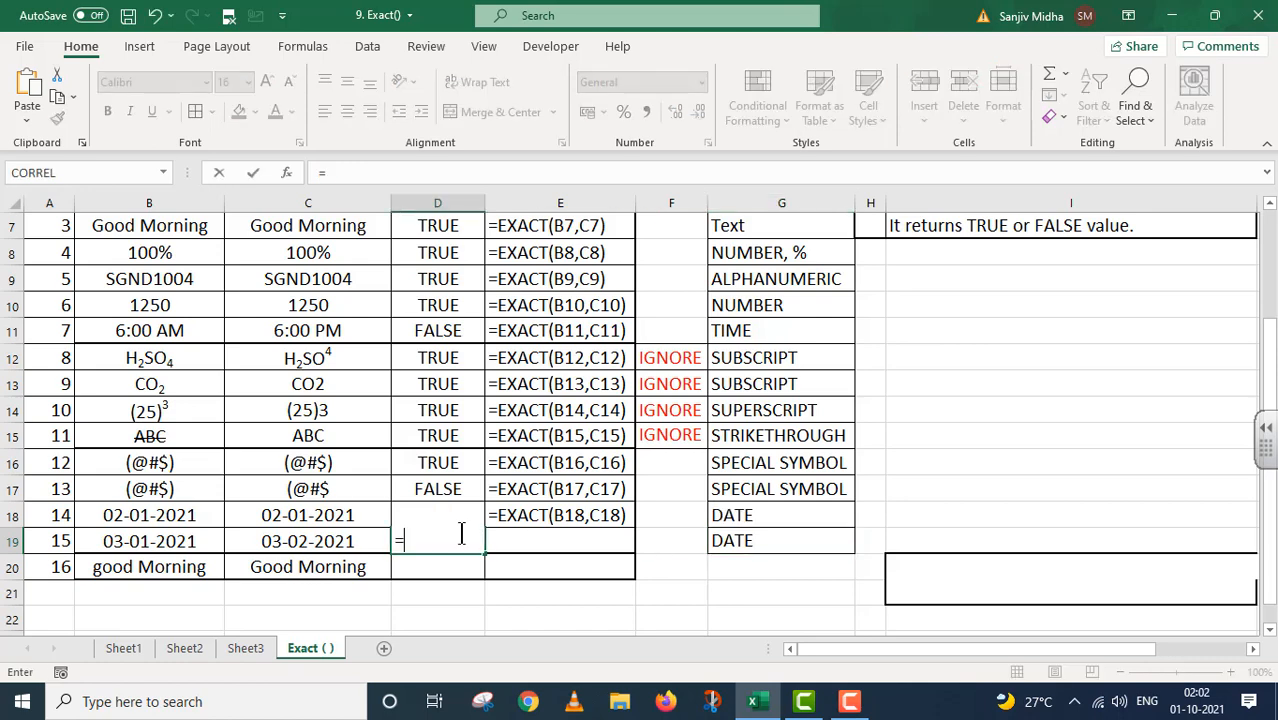
{"action": "type", "text": "EXAC"}
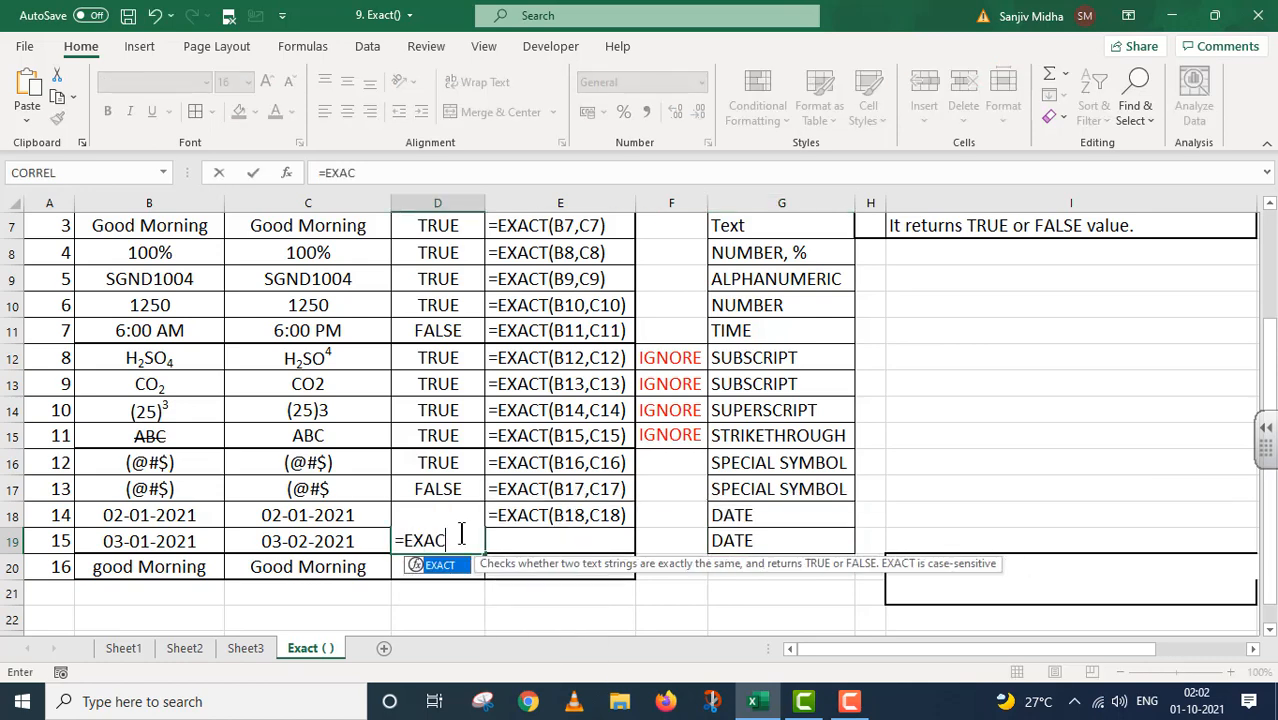
{"action": "type", "text": "T("}
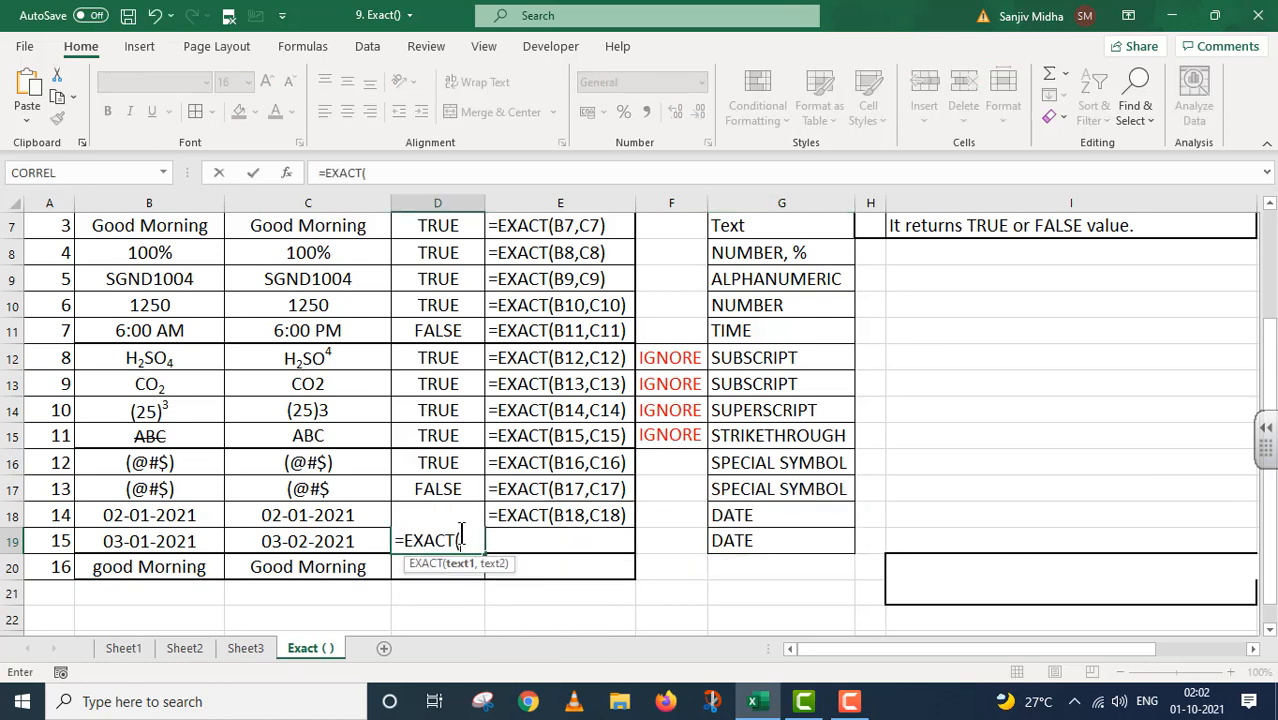
{"action": "left_click", "coordinate": [173, 541]}
{"action": "type", "text": ","}
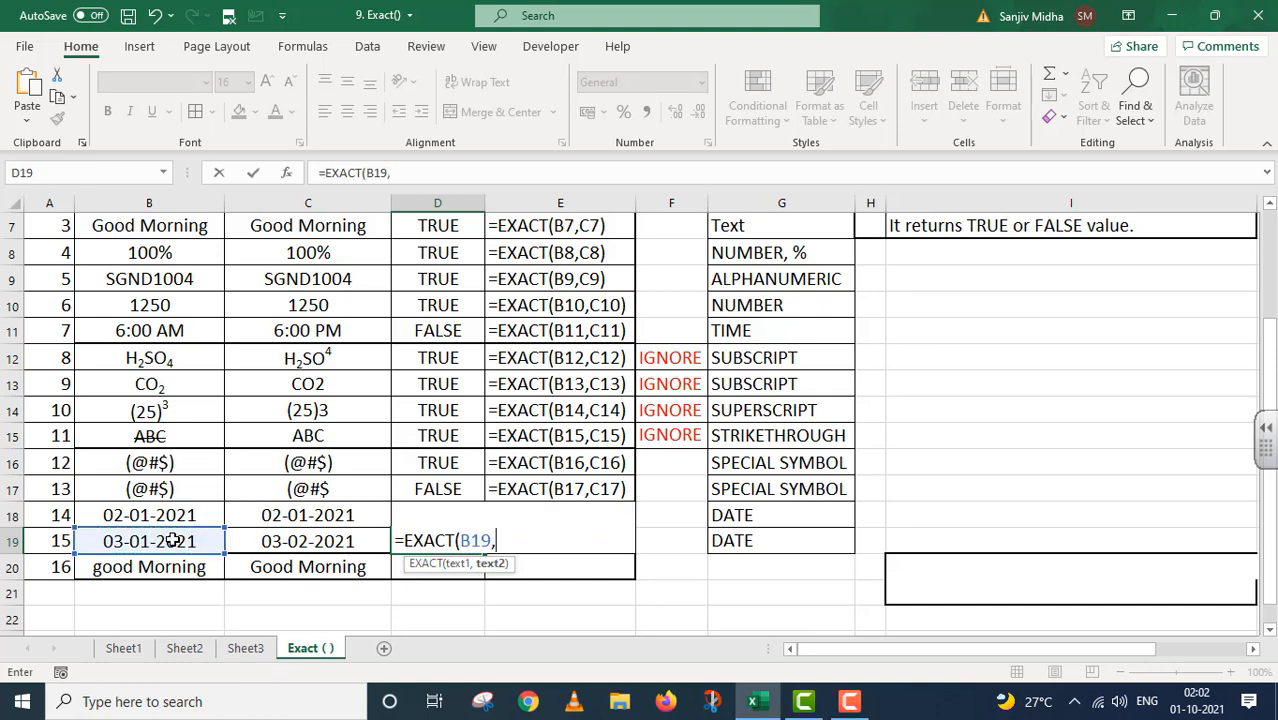
{"action": "left_click", "coordinate": [332, 541]}
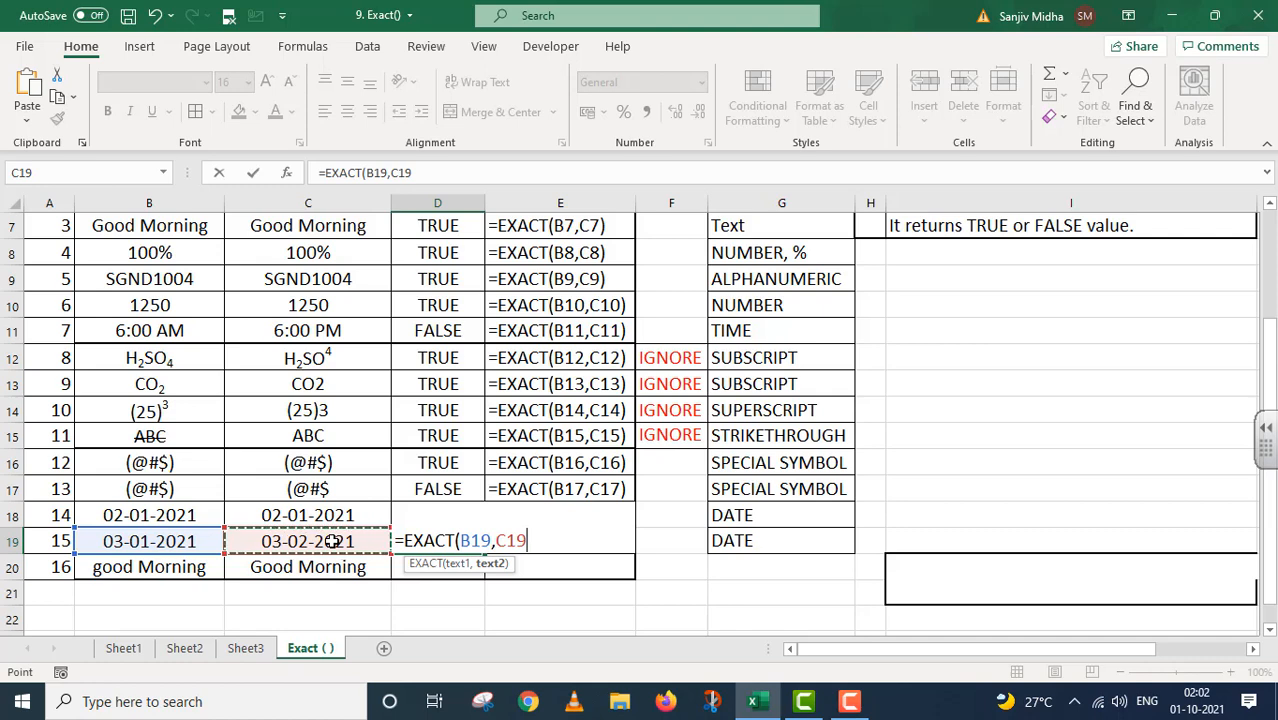
{"action": "type", "text": ")"}
{"action": "key", "text": "Return"}
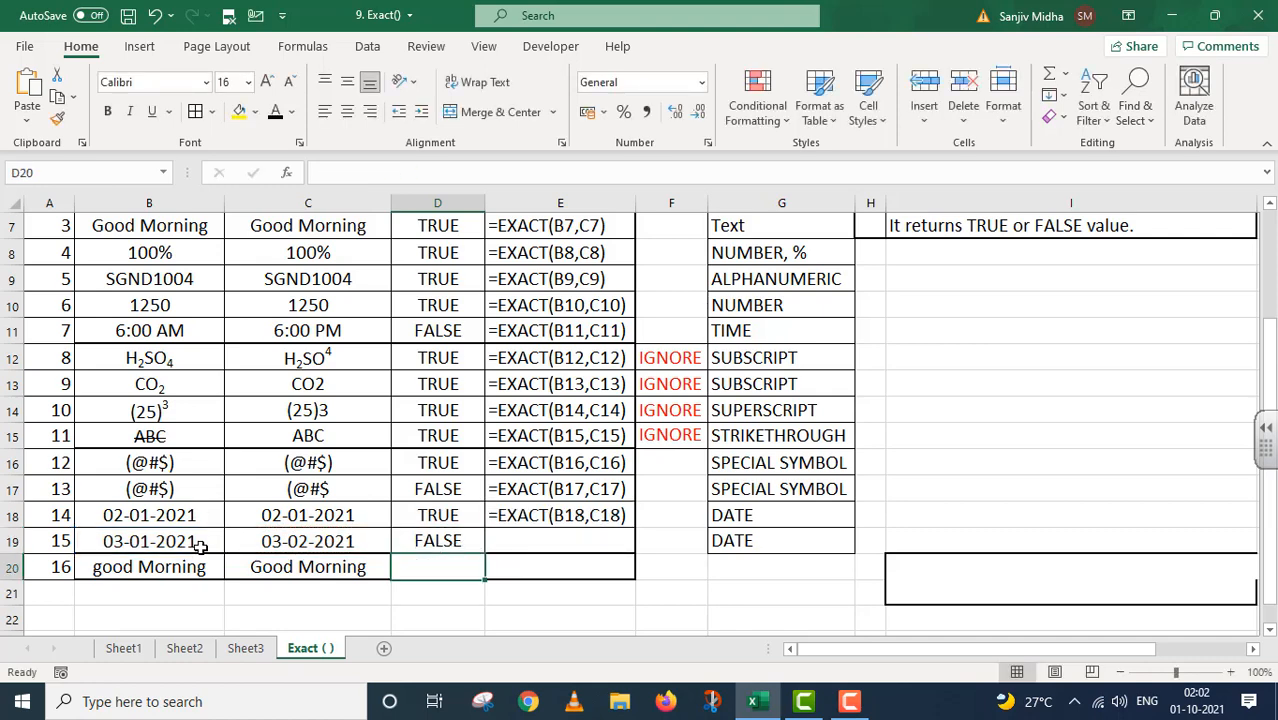
- Copy the D19 formula into E19 as visible text =EXACT(B19,C19)
{"action": "double_click", "coordinate": [443, 545]}
{"action": "double_click", "coordinate": [572, 543]}
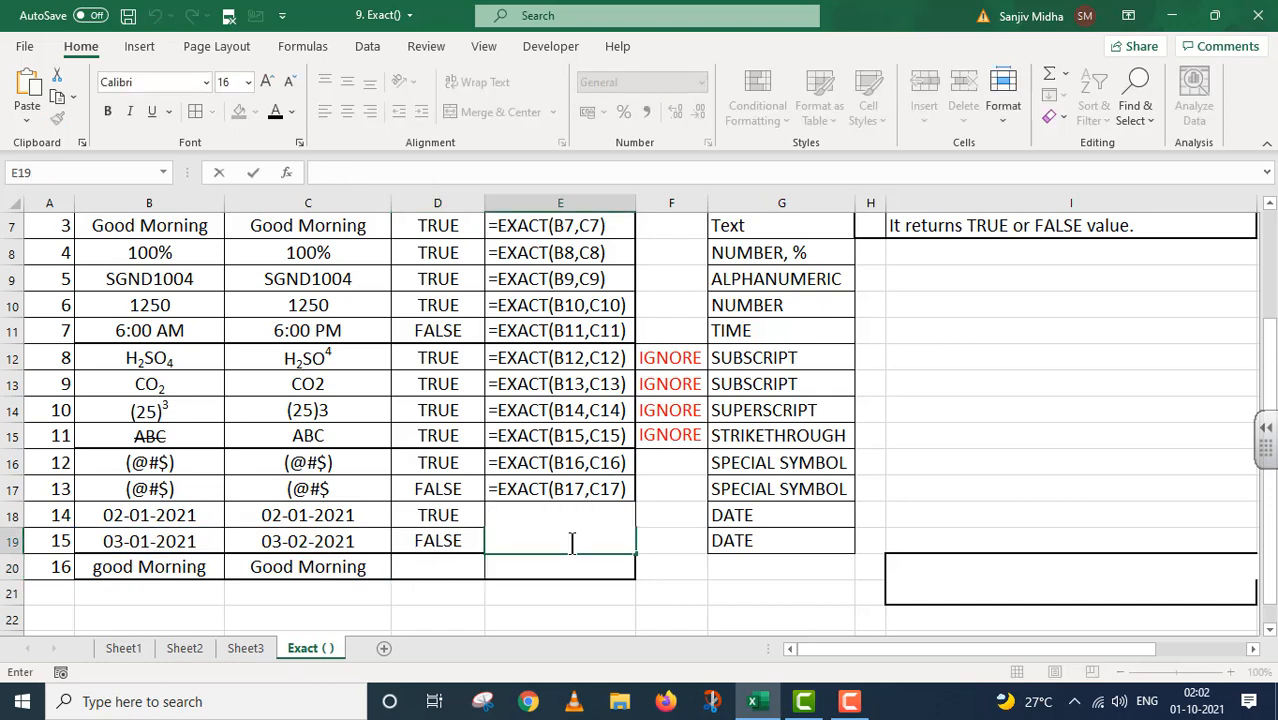
{"action": "key", "text": "ctrl+v"}
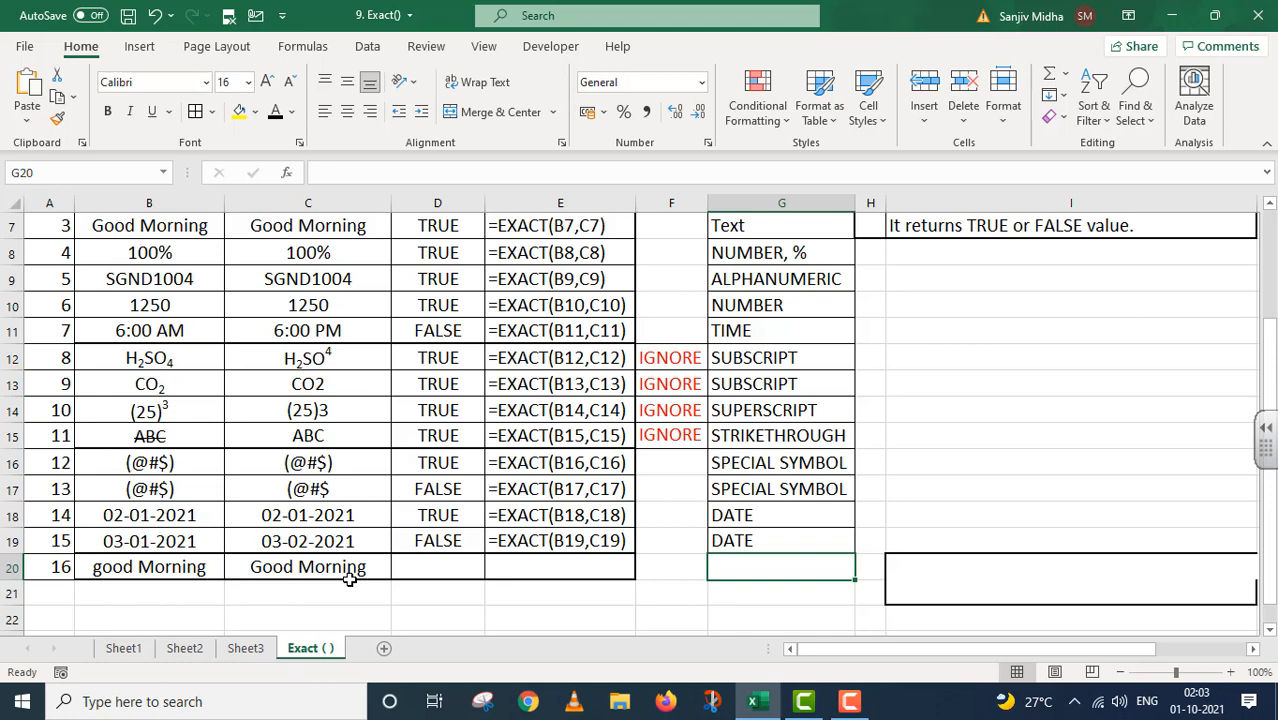
- Enter the formula =B20=C20 in Result cell D20 to compare good Morning and Good Morning with the equals operator
{"action": "double_click", "coordinate": [417, 566]}
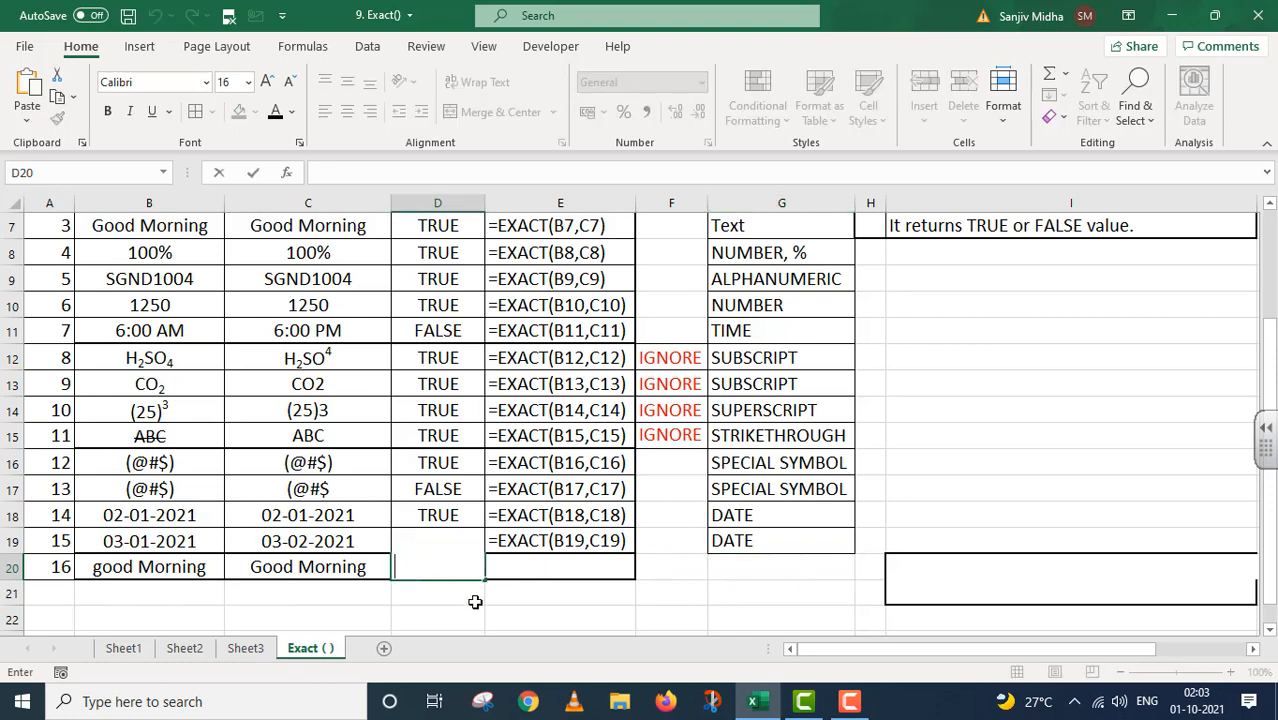
{"action": "type", "text": "="}
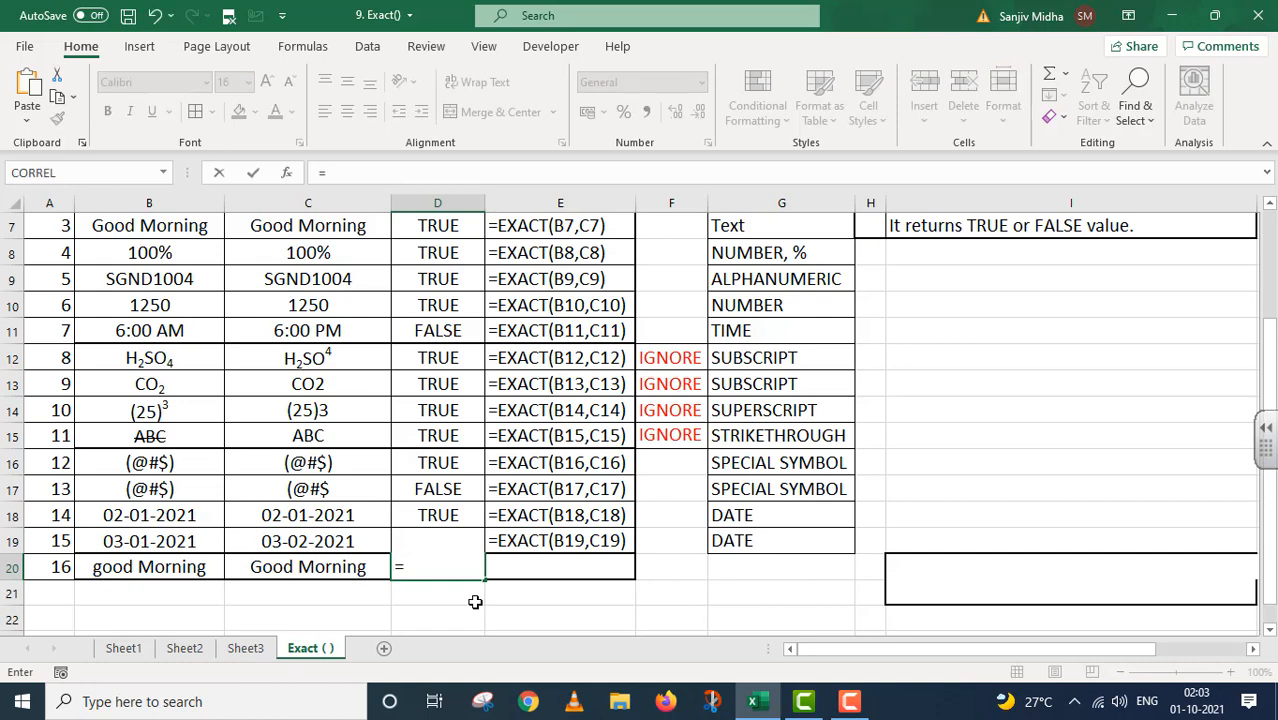
{"action": "left_click", "coordinate": [198, 567]}
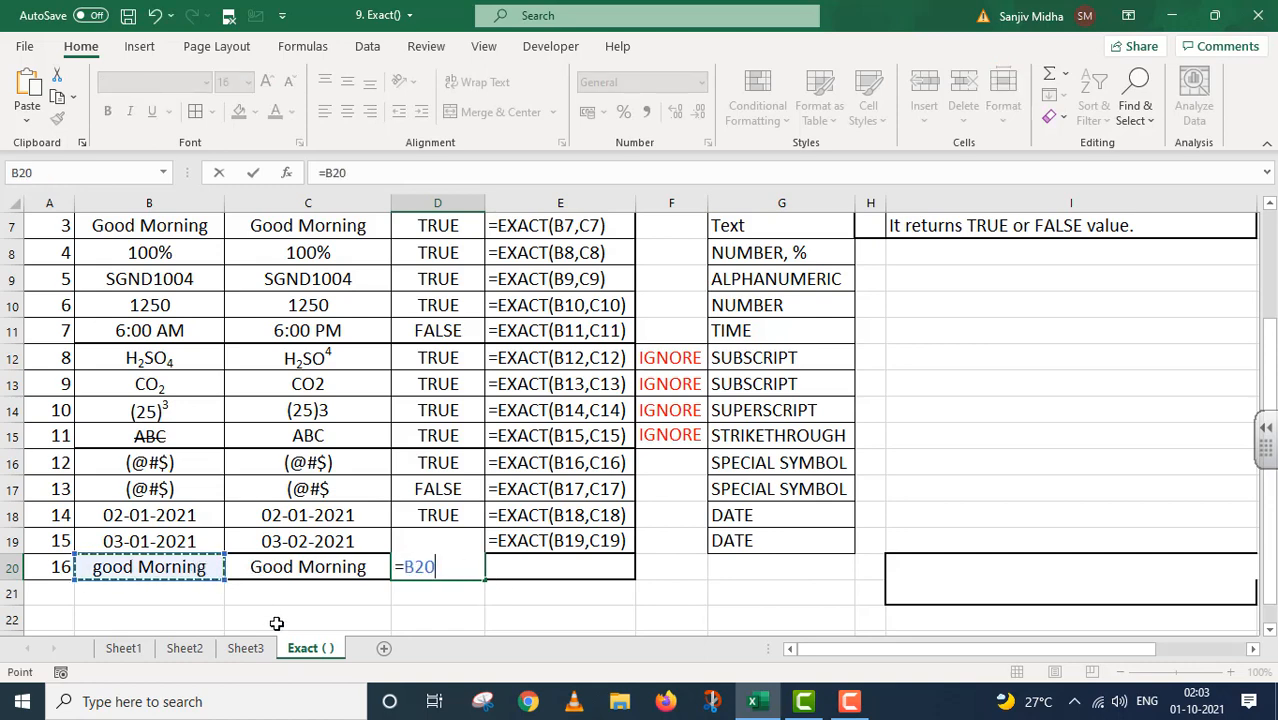
{"action": "type", "text": "="}
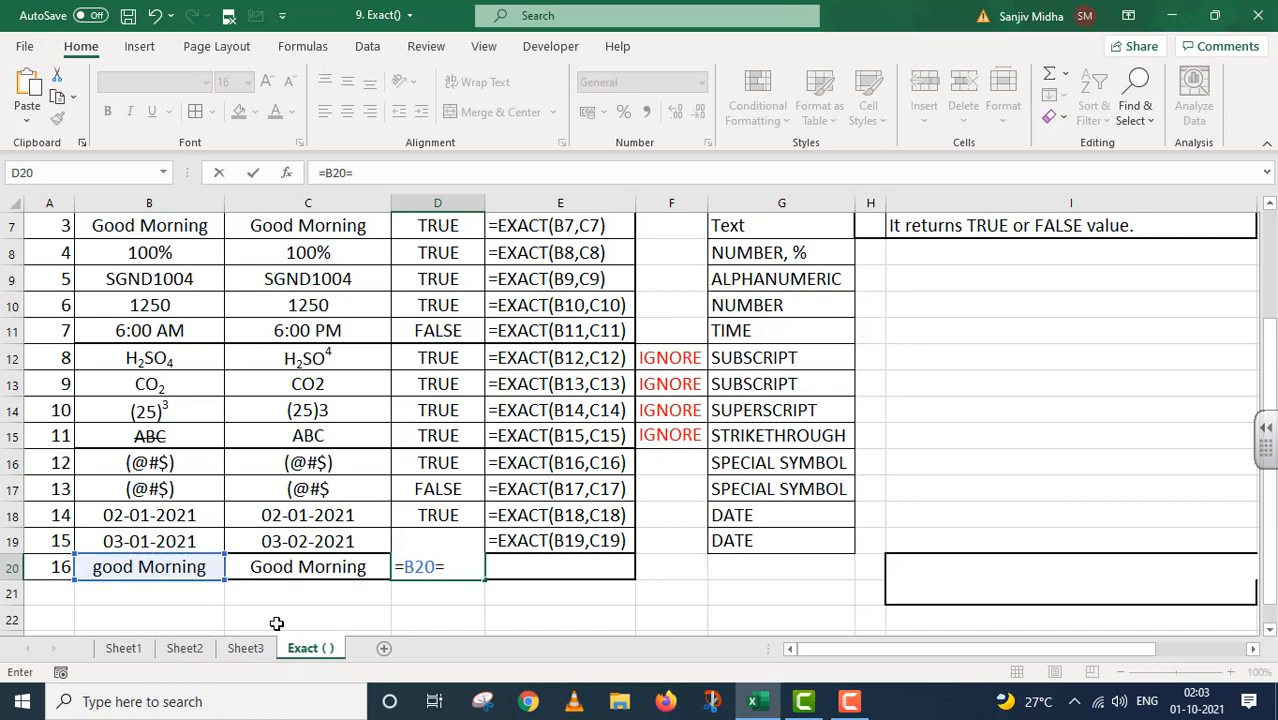
{"action": "left_click", "coordinate": [338, 567]}
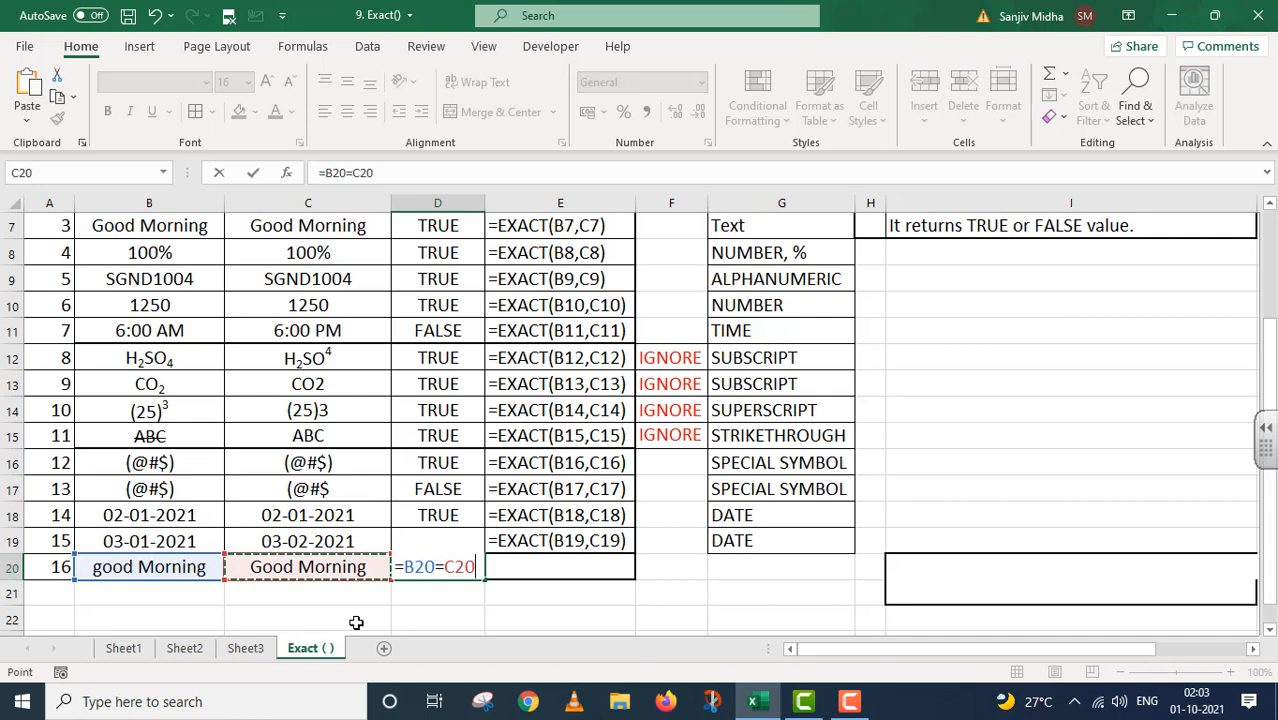
{"action": "key", "text": "Return"}
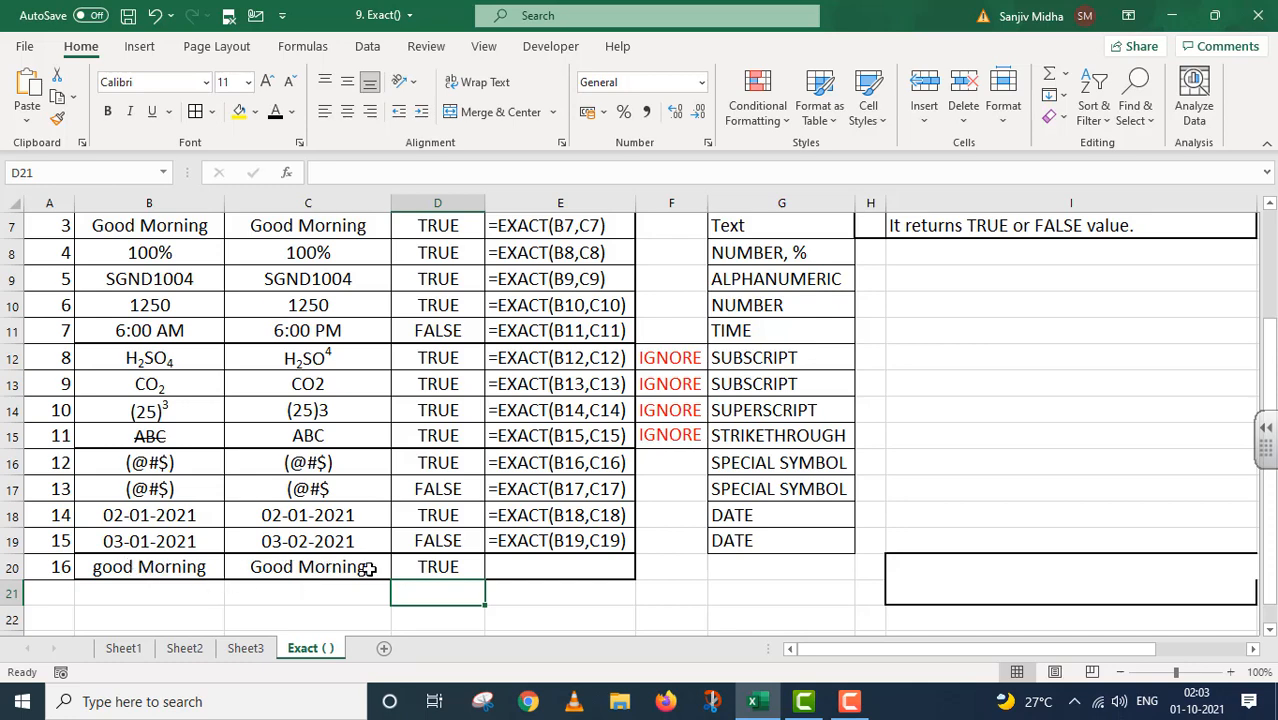
- Copy the D20 formula into Function cell E20 as visible text =B20=C20
{"action": "left_click", "coordinate": [430, 567]}
{"action": "left_click_drag", "start_coordinate": [393, 175], "coordinate": [257, 200]}
{"action": "key", "text": "ctrl+c"}
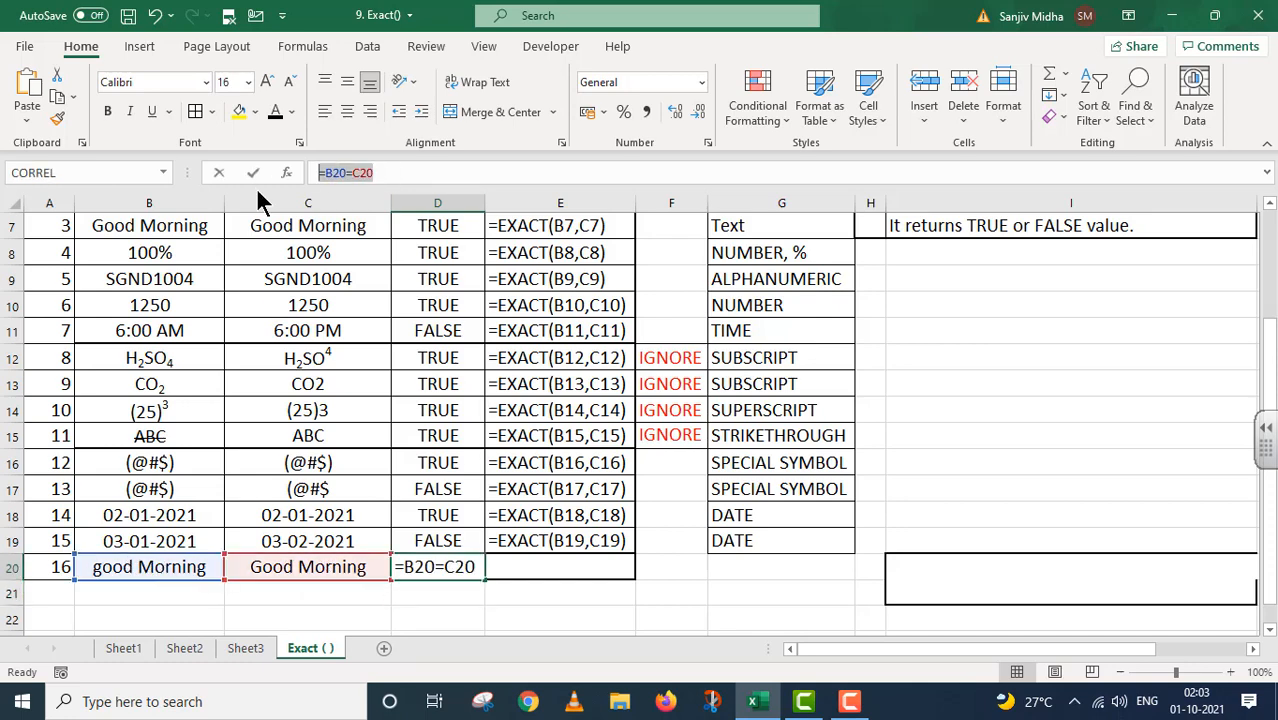
{"action": "key", "text": "Return"}
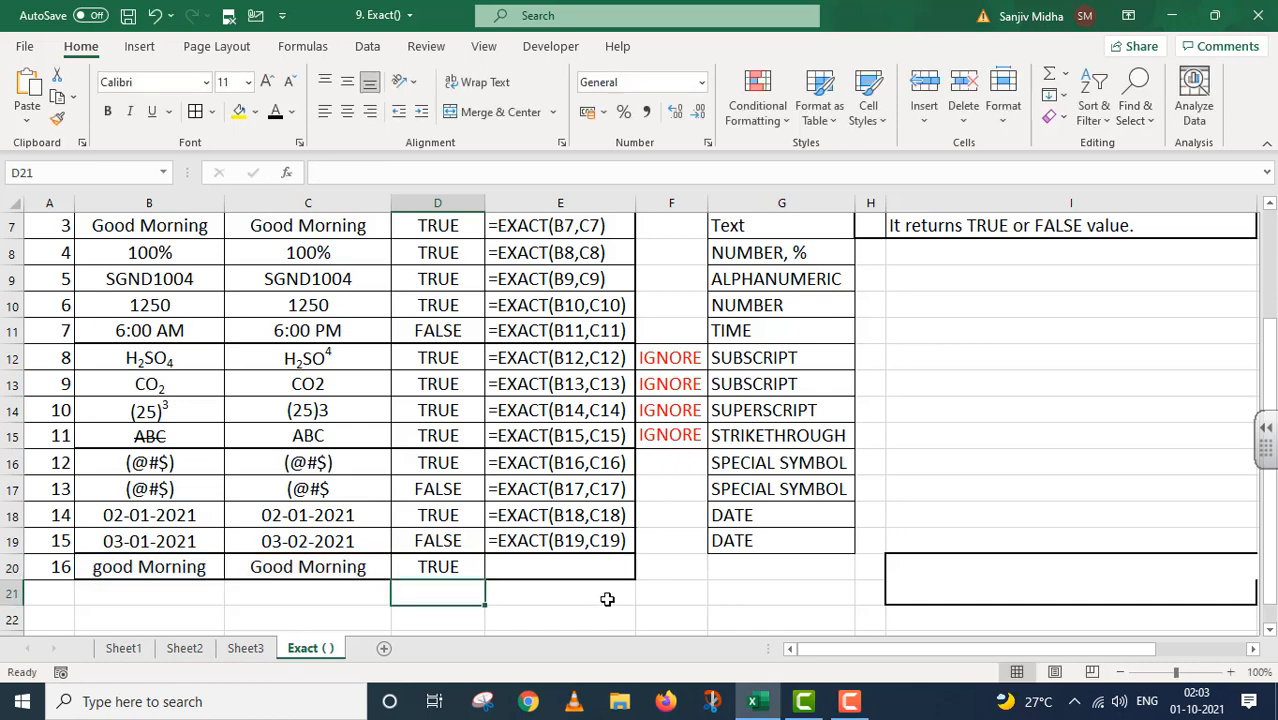
{"action": "left_click", "coordinate": [515, 567]}
{"action": "double_click", "coordinate": [515, 567]}
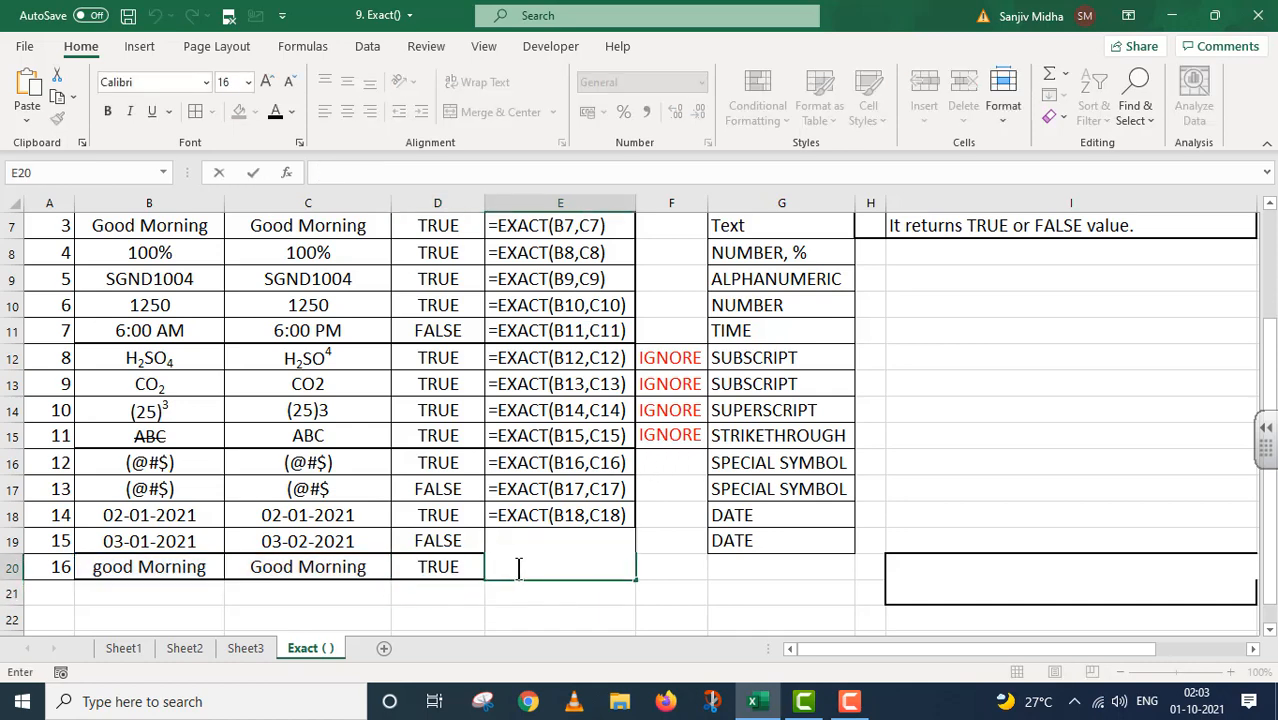
{"action": "key", "text": "ctrl+v"}
{"action": "left_click", "coordinate": [498, 567]}
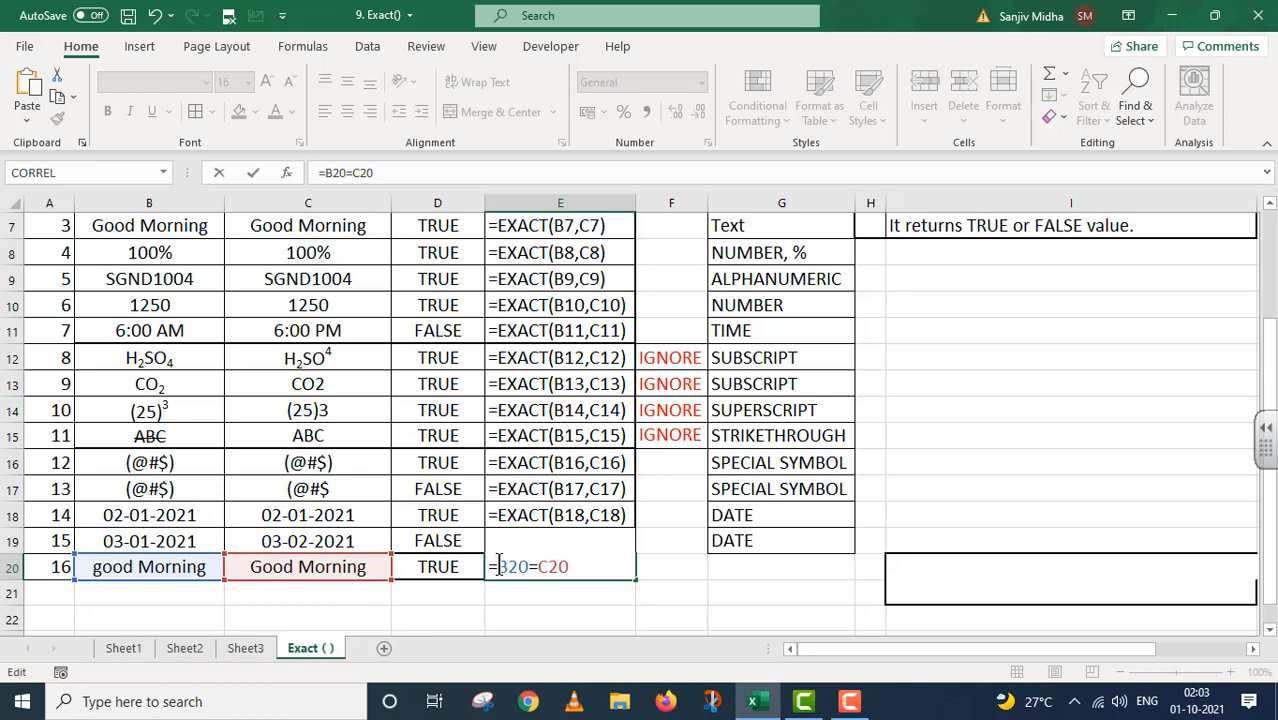
{"action": "type", "text": "'"}
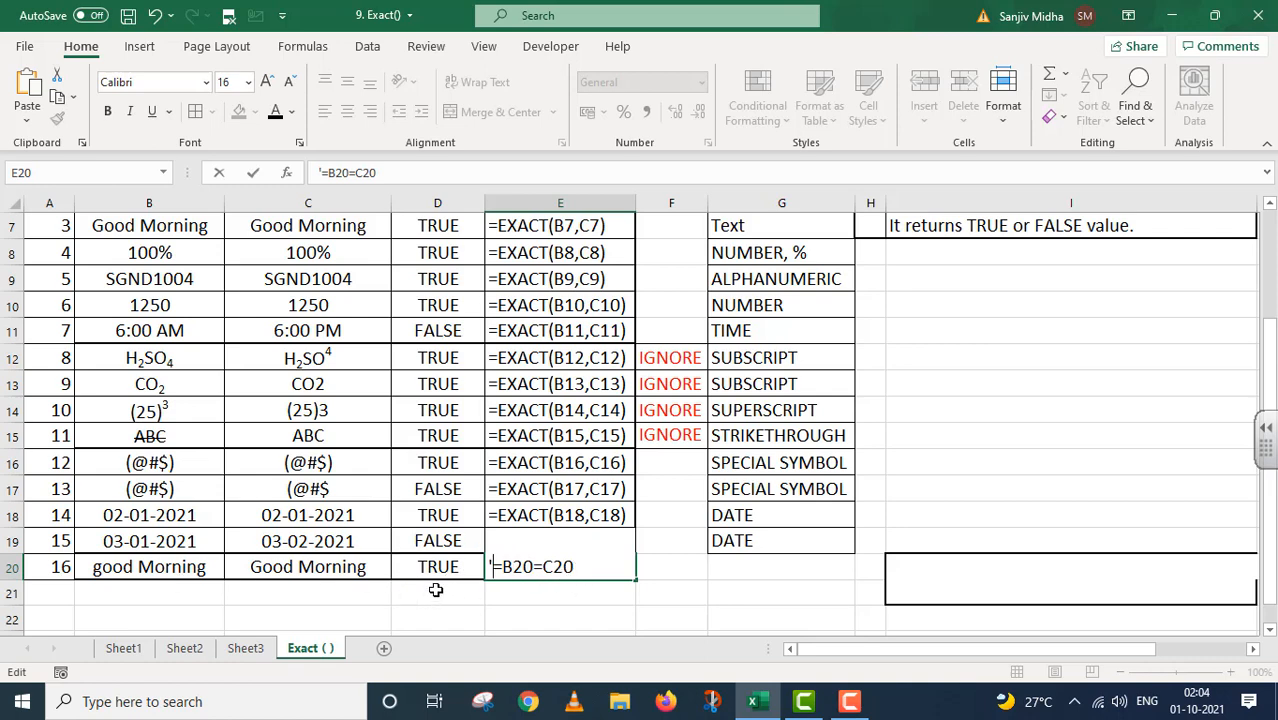
- Apply the black font color to the hidden note in I20 about the = symbol and review the sheet
{"action": "left_click", "coordinate": [896, 567]}
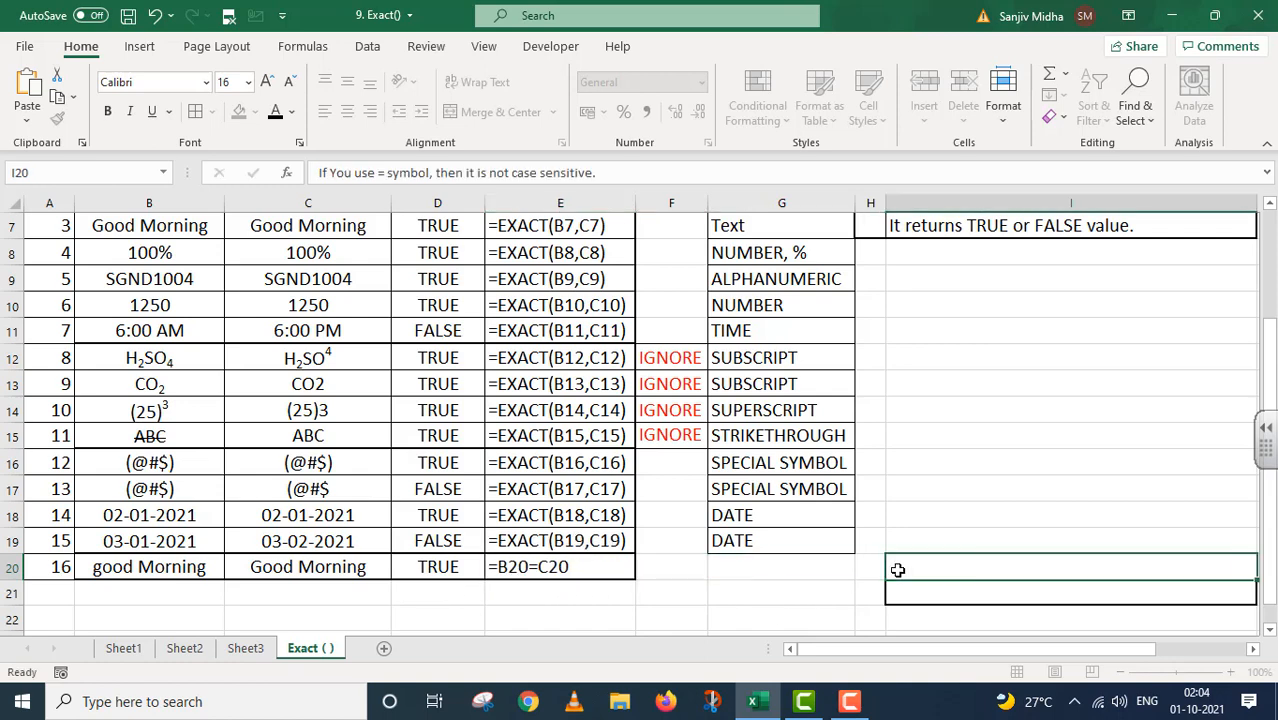
{"action": "left_click", "coordinate": [275, 116]}
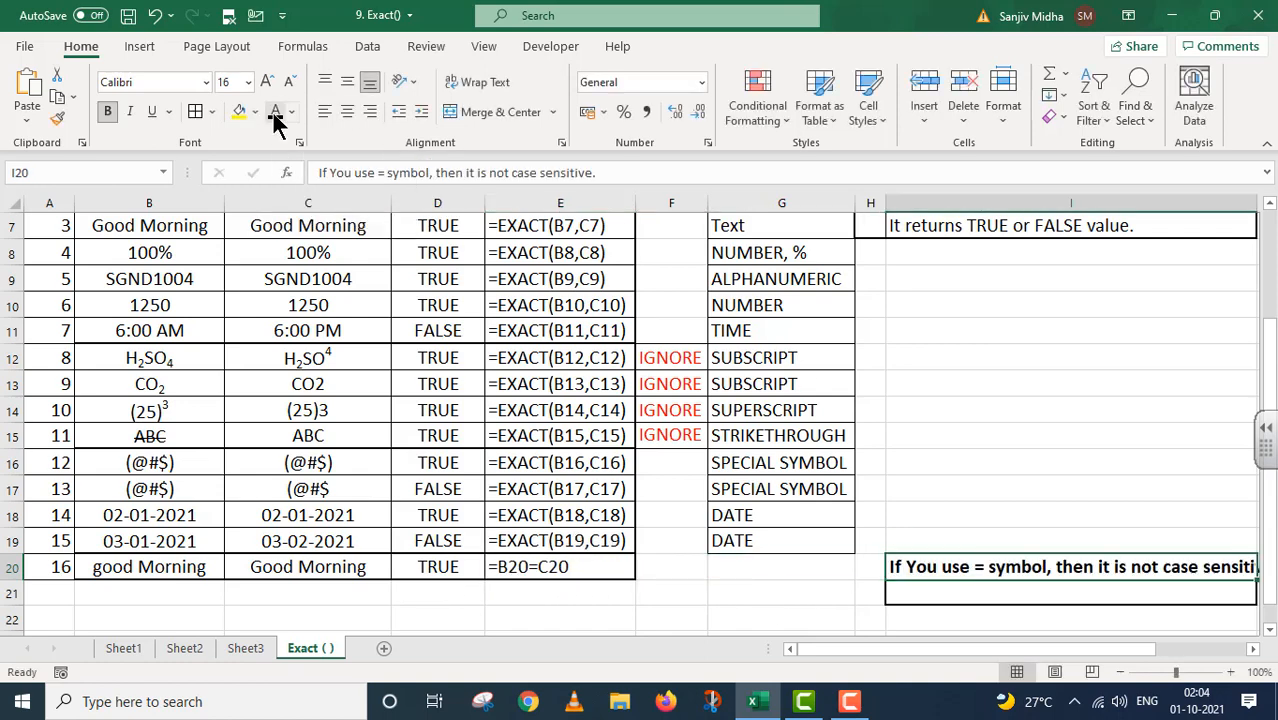
{"action": "left_click", "coordinate": [917, 645]}
{"action": "left_click", "coordinate": [916, 645]}
{"action": "left_click_drag", "start_coordinate": [917, 655], "coordinate": [945, 655]}
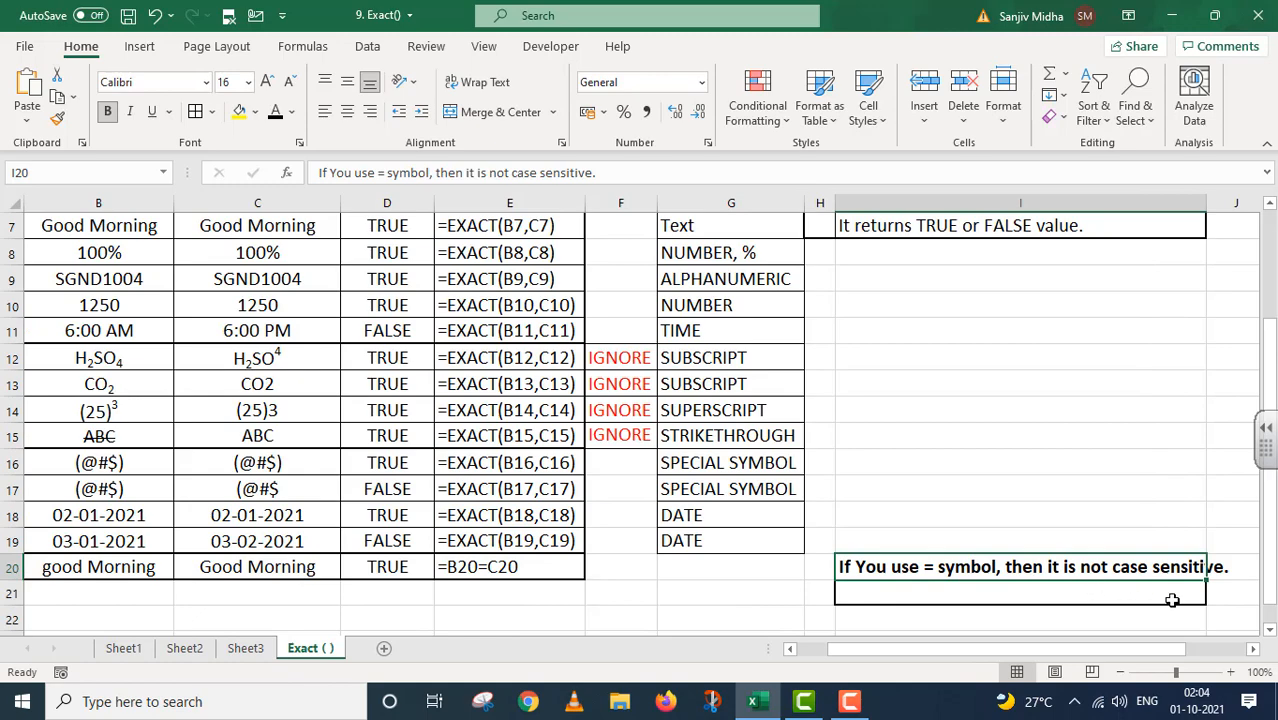
{"action": "left_click_drag", "start_coordinate": [1069, 644], "coordinate": [1018, 655]}
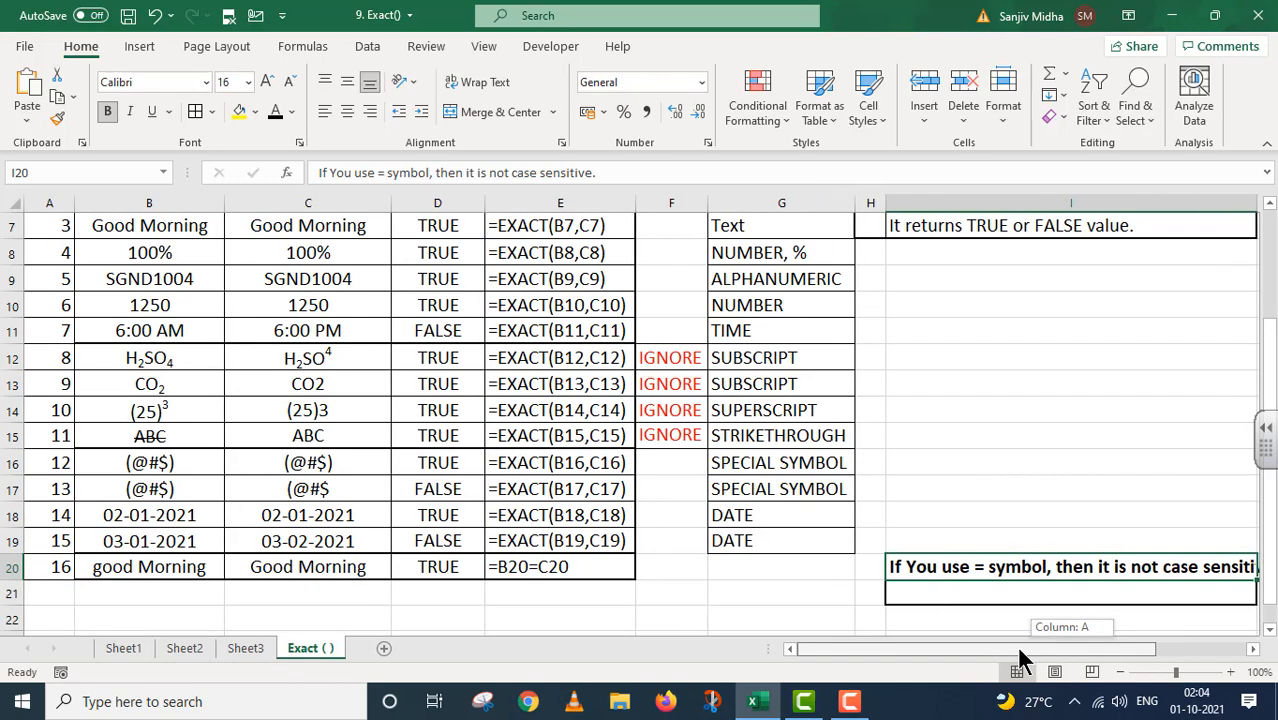
{"action": "scroll", "coordinate": [964, 494], "scroll_direction": "up", "scroll_amount": 2}
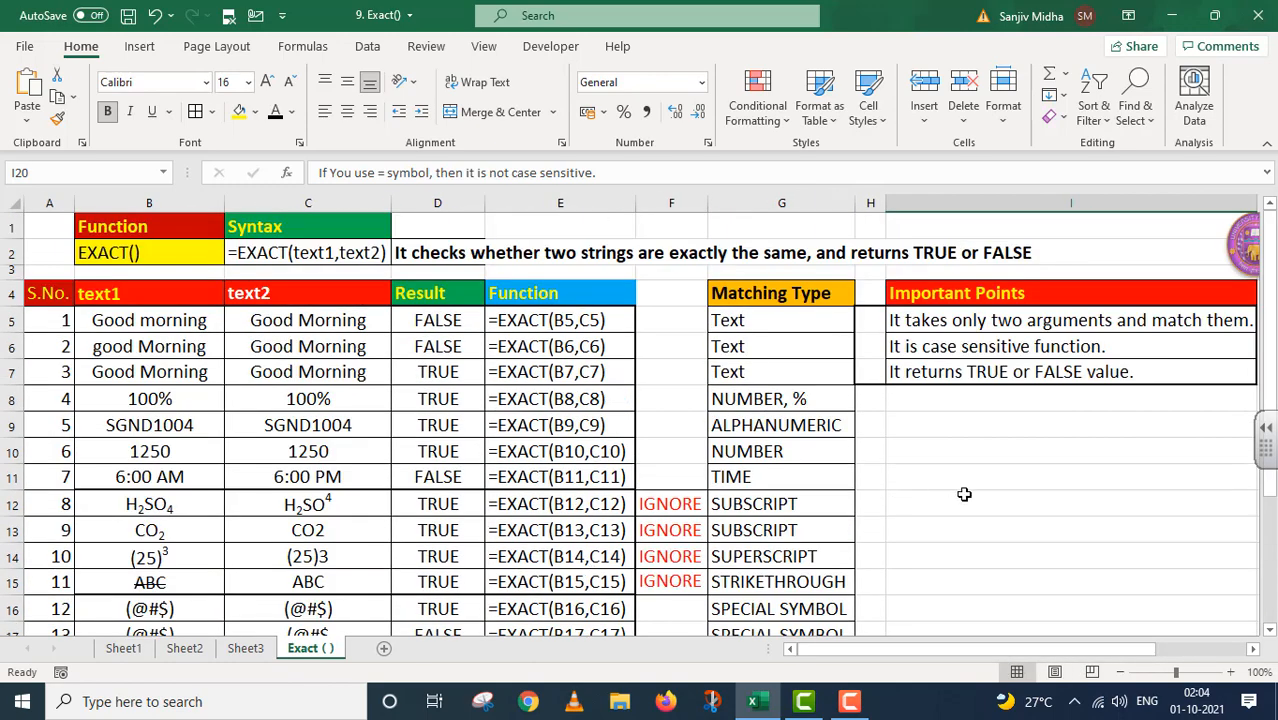